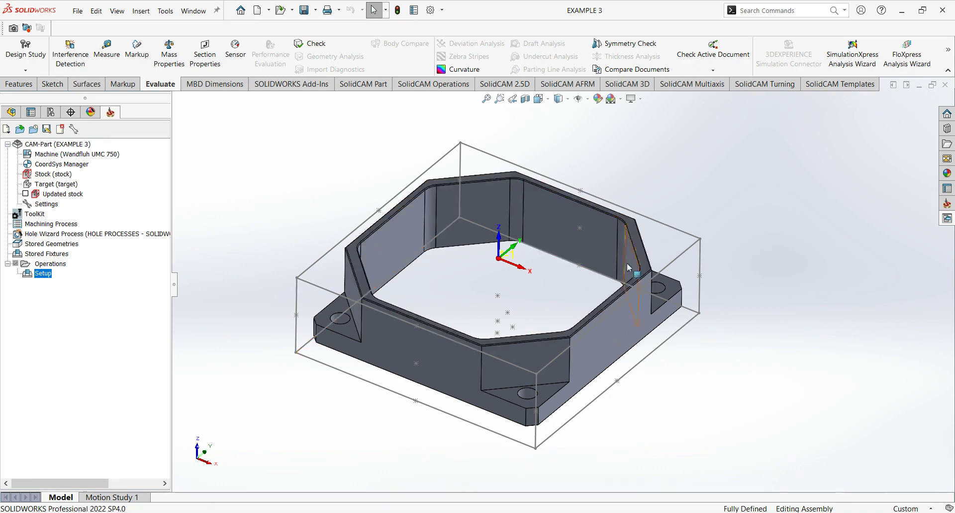
Step: Examine the CAM part, its stock outline and the updated stock from several angles
{"action": "middle_click_drag", "start_coordinate": [637, 243], "coordinate": [557, 268]}
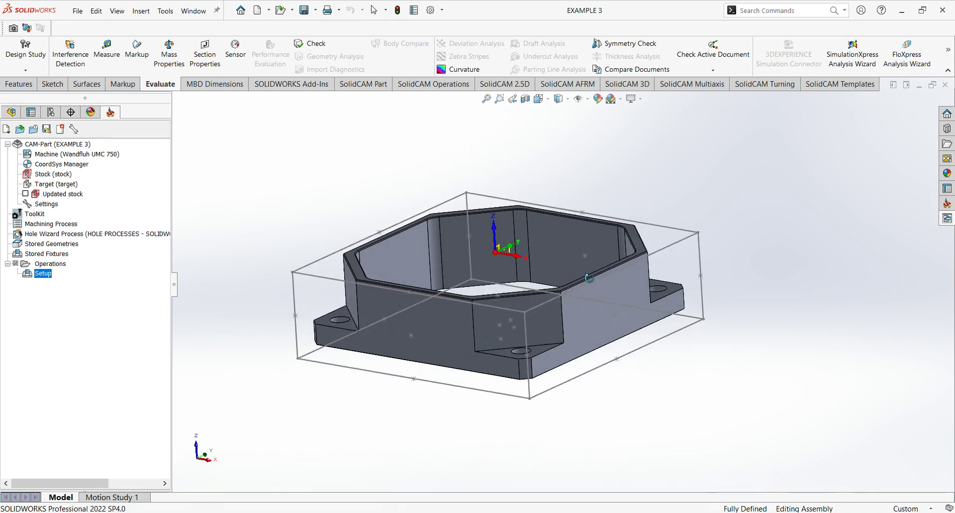
{"action": "middle_click_drag", "start_coordinate": [496, 259], "coordinate": [529, 148]}
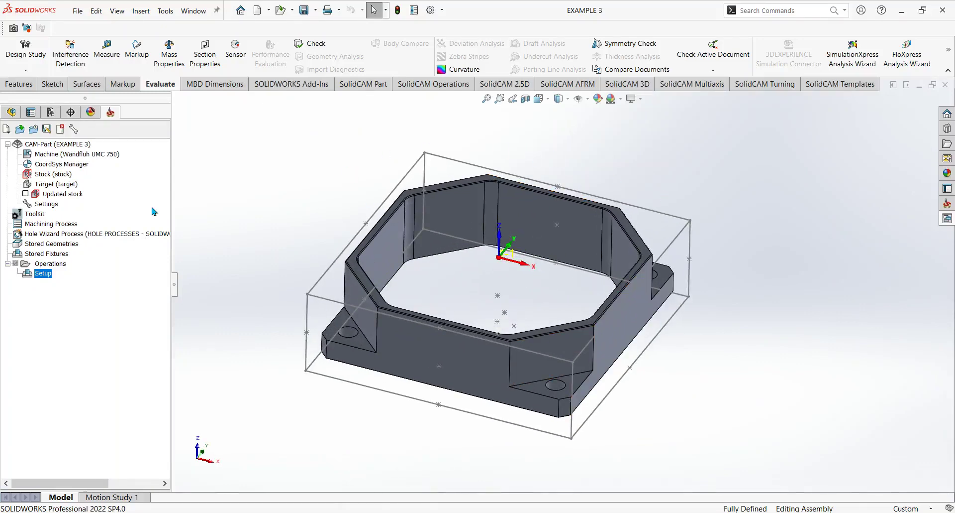
{"action": "left_click", "coordinate": [27, 193]}
{"action": "middle_click_drag", "start_coordinate": [523, 269], "coordinate": [506, 160]}
{"action": "key", "text": "Escape"}
{"action": "left_click", "coordinate": [25, 194]}
{"action": "middle_click_drag", "start_coordinate": [493, 234], "coordinate": [539, 270]}
{"action": "scroll", "coordinate": [518, 284], "scroll_direction": "up", "scroll_amount": 1}
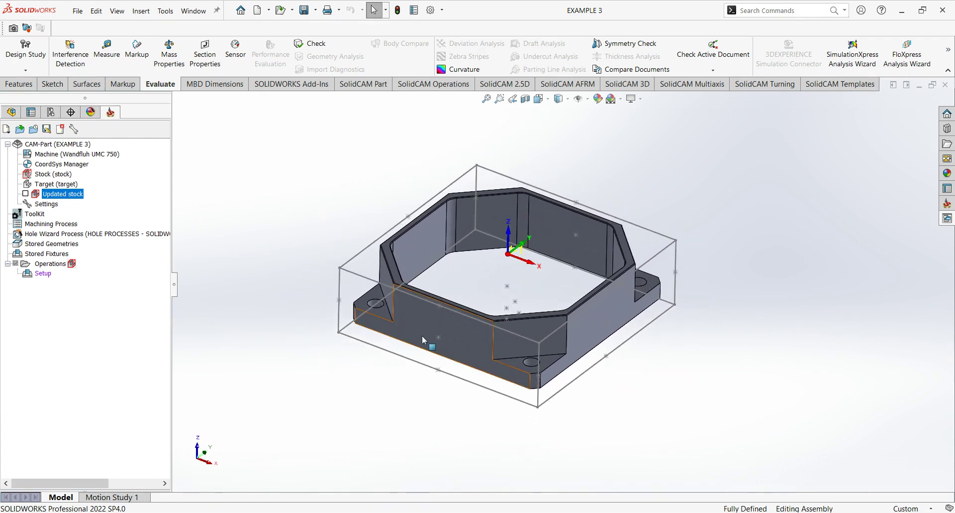
{"action": "mouse_move", "coordinate": [470, 304]}
{"action": "middle_mouse_down", "text": "ctrl"}
{"action": "mouse_move", "coordinate": [475, 314]}
{"action": "mouse_move", "coordinate": [481, 293]}
{"action": "middle_mouse_up", "text": "ctrl"}
{"action": "scroll", "coordinate": [483, 298], "scroll_direction": "down", "scroll_amount": 1}
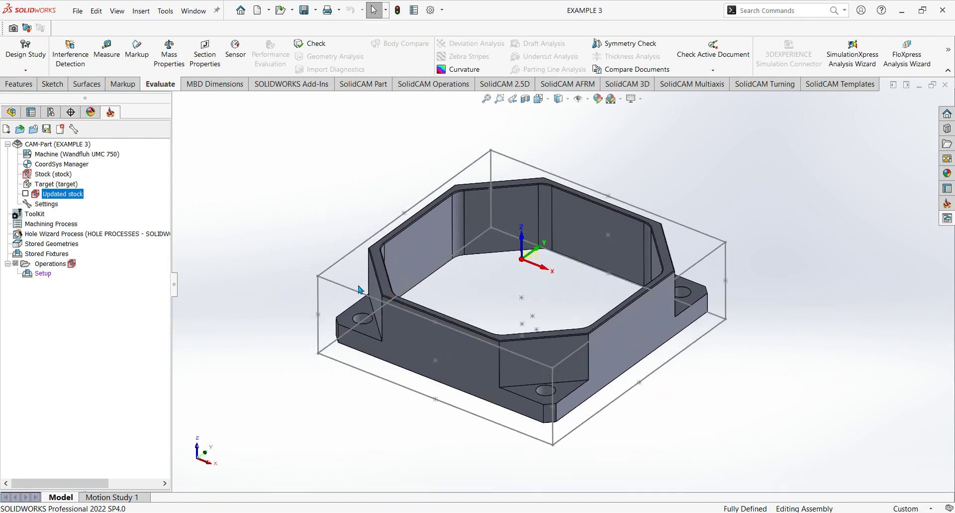
{"action": "mouse_move", "coordinate": [597, 347]}
{"action": "middle_mouse_down"}
{"action": "mouse_move", "coordinate": [614, 338]}
{"action": "mouse_move", "coordinate": [606, 345]}
{"action": "middle_mouse_up"}
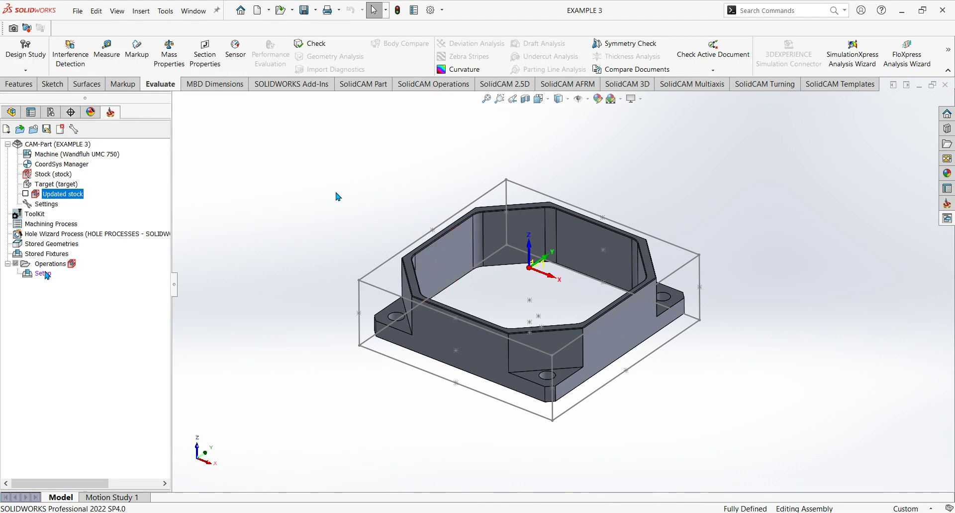
Step: Add an iMachining 2D operation under Setup and set its technology to iRough
{"action": "left_click", "coordinate": [46, 275]}
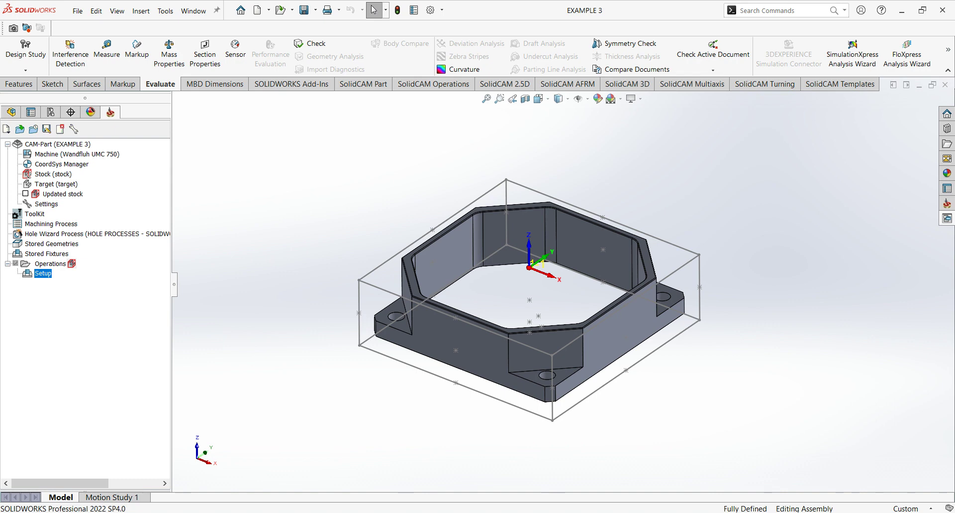
{"action": "mouse_move", "coordinate": [125, 282]}
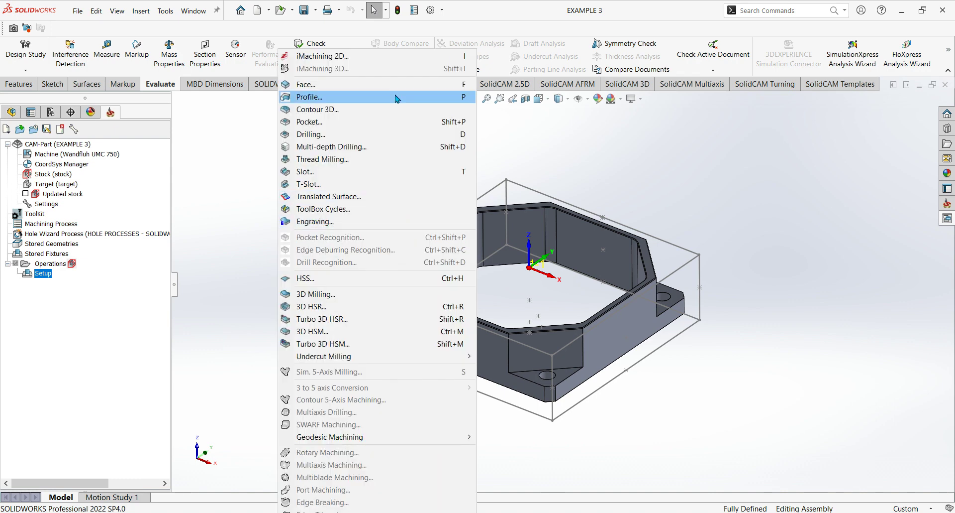
{"action": "left_click", "coordinate": [346, 56]}
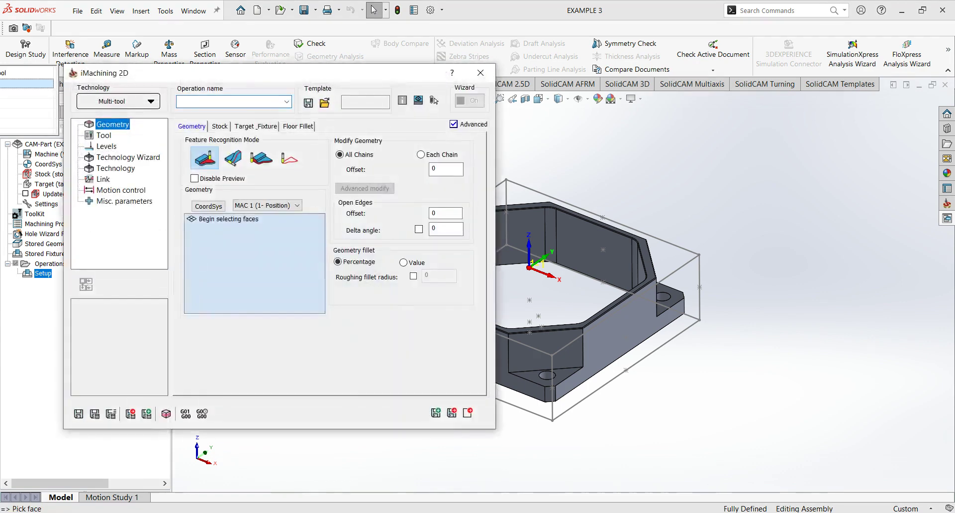
{"action": "middle_click_drag", "start_coordinate": [565, 196], "coordinate": [742, 202]}
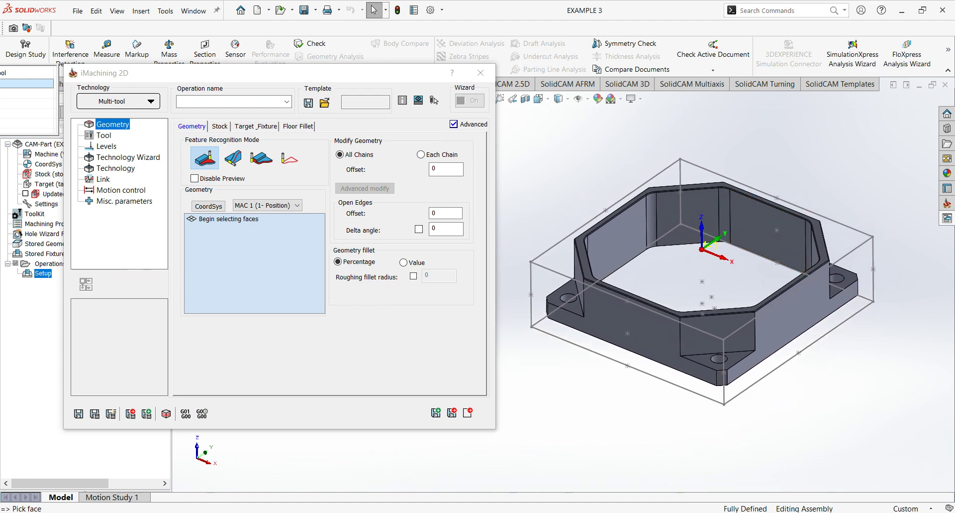
{"action": "left_click", "coordinate": [134, 105]}
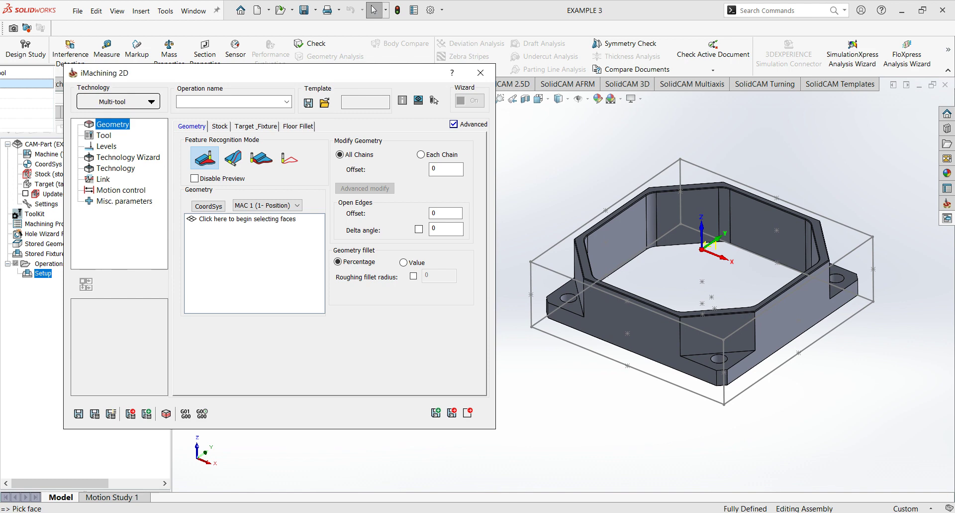
{"action": "left_click", "coordinate": [110, 120]}
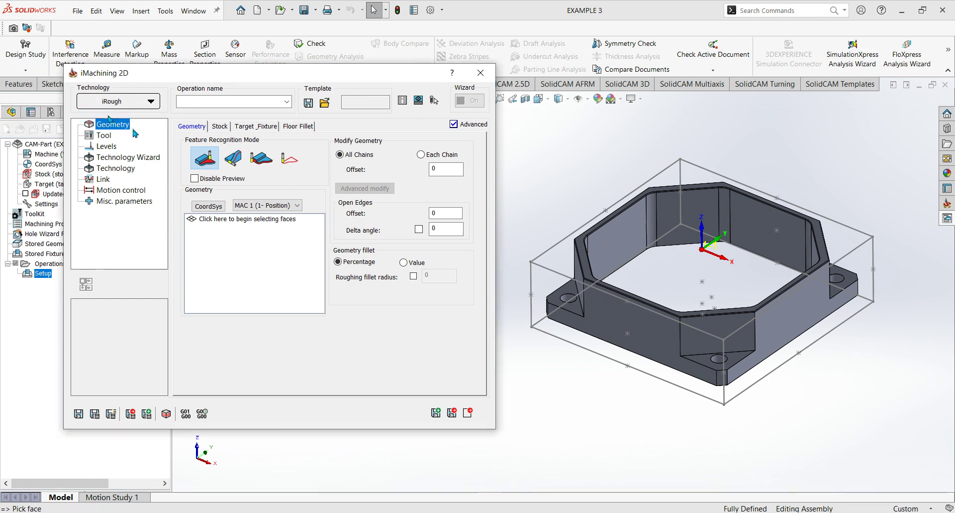
Step: Open TOOLTABLE-2 for importing the operation's tool and filter the list to END MILL tools
{"action": "left_click", "coordinate": [109, 136]}
{"action": "left_click", "coordinate": [249, 335]}
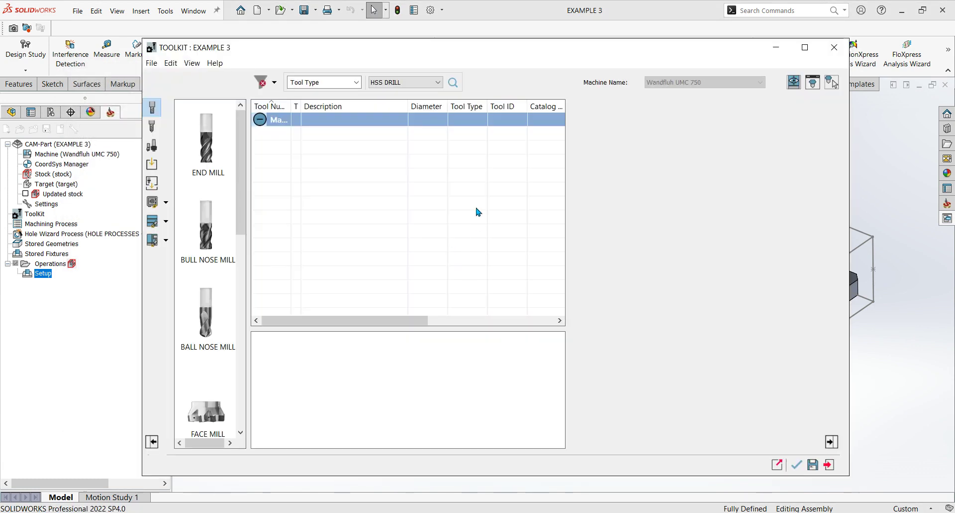
{"action": "left_click", "coordinate": [152, 240]}
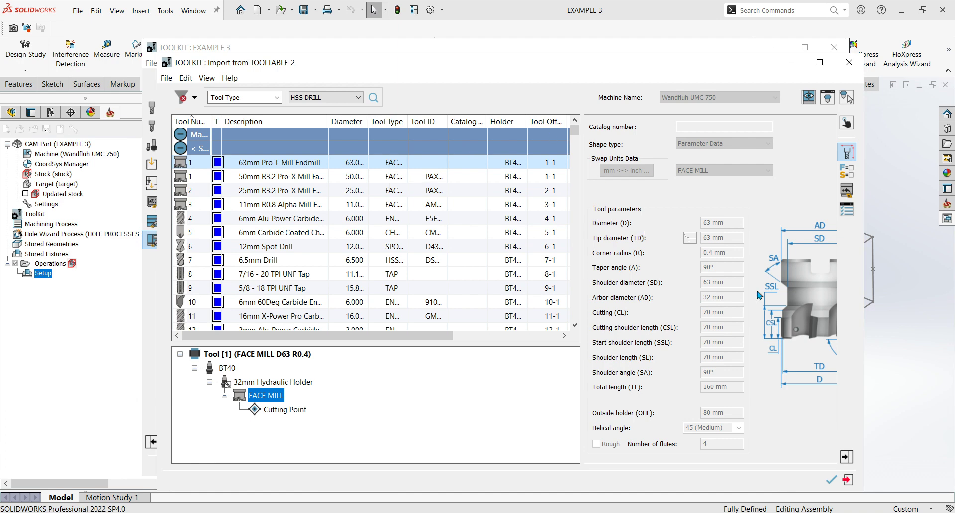
{"action": "left_click", "coordinate": [374, 97]}
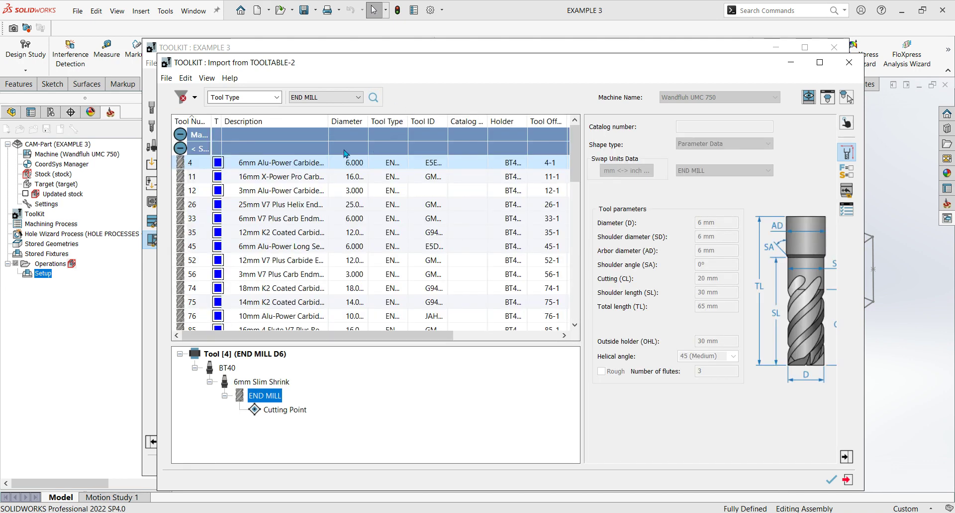
Step: Sort the end mills by diameter and assign tool 376, the 16mm Alu-Power Carbide Slotdrill, to the operation
{"action": "left_click", "coordinate": [346, 125]}
{"action": "scroll", "coordinate": [377, 224], "scroll_direction": "down", "scroll_amount": 10}
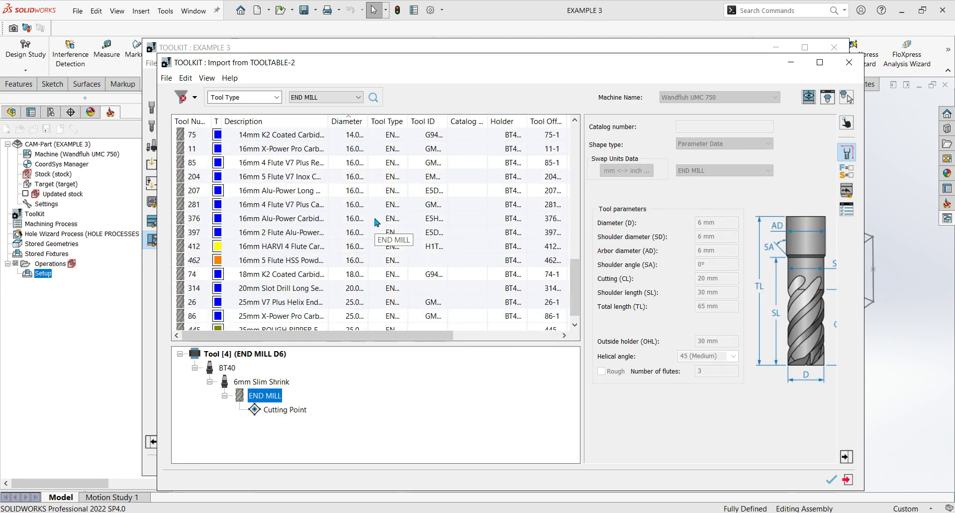
{"action": "left_click", "coordinate": [274, 219]}
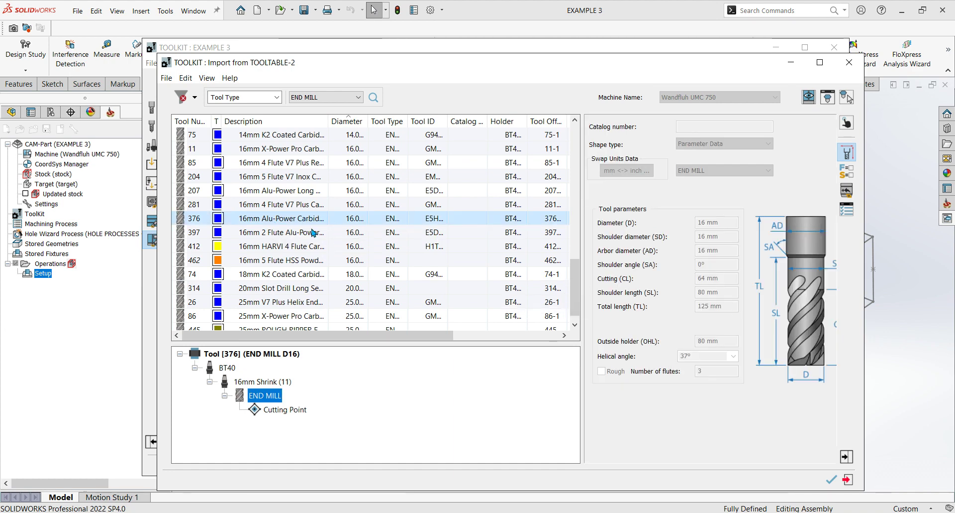
{"action": "left_click", "coordinate": [831, 480]}
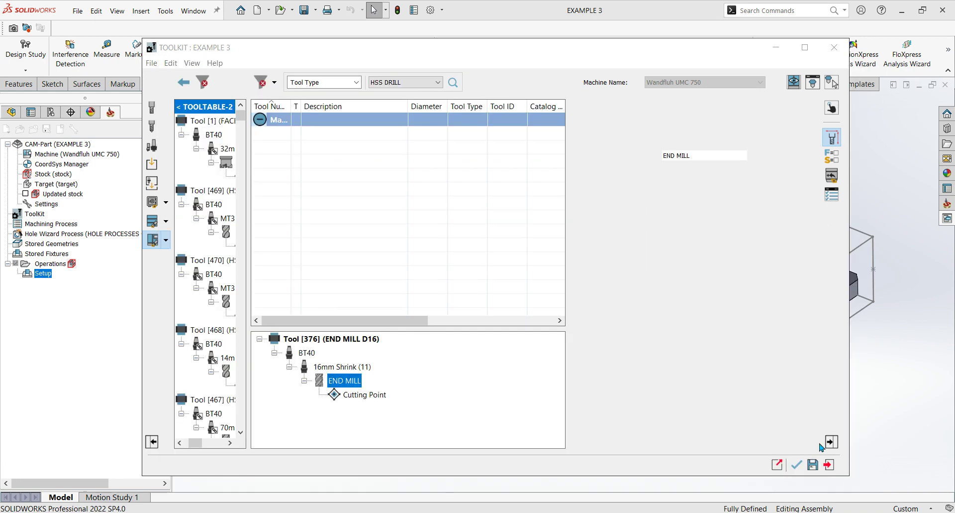
{"action": "left_click", "coordinate": [796, 464]}
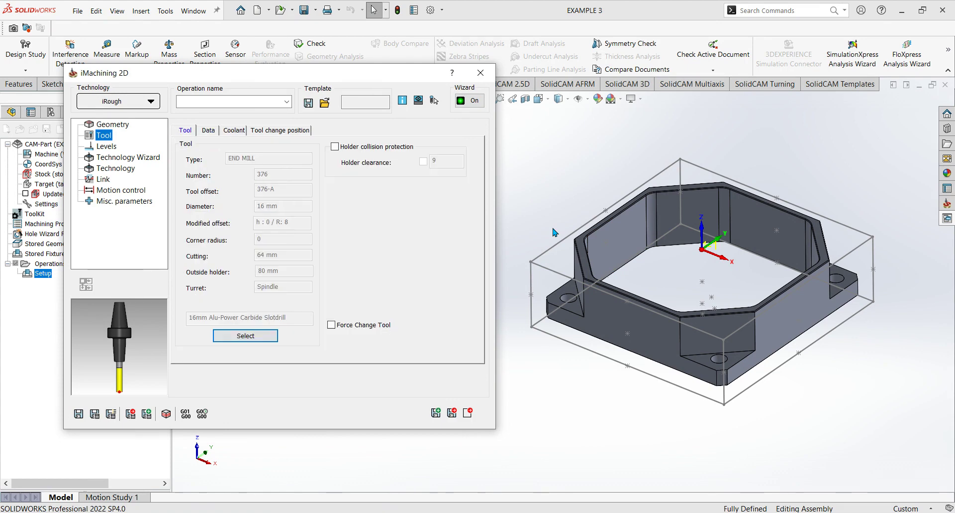
Step: Try to define the geometry by faces using two of the lower corner ledges, and unselect both faces
{"action": "mouse_move", "coordinate": [675, 303]}
{"action": "middle_mouse_down", "text": "ctrl"}
{"action": "mouse_move", "coordinate": [671, 320]}
{"action": "mouse_move", "coordinate": [681, 320]}
{"action": "mouse_move", "coordinate": [675, 315]}
{"action": "middle_mouse_up", "text": "ctrl"}
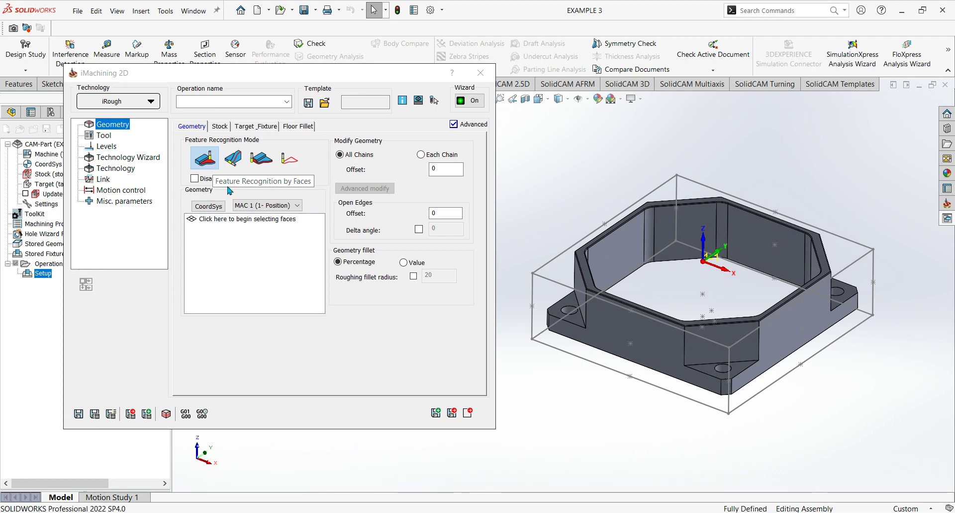
{"action": "left_click", "coordinate": [293, 258]}
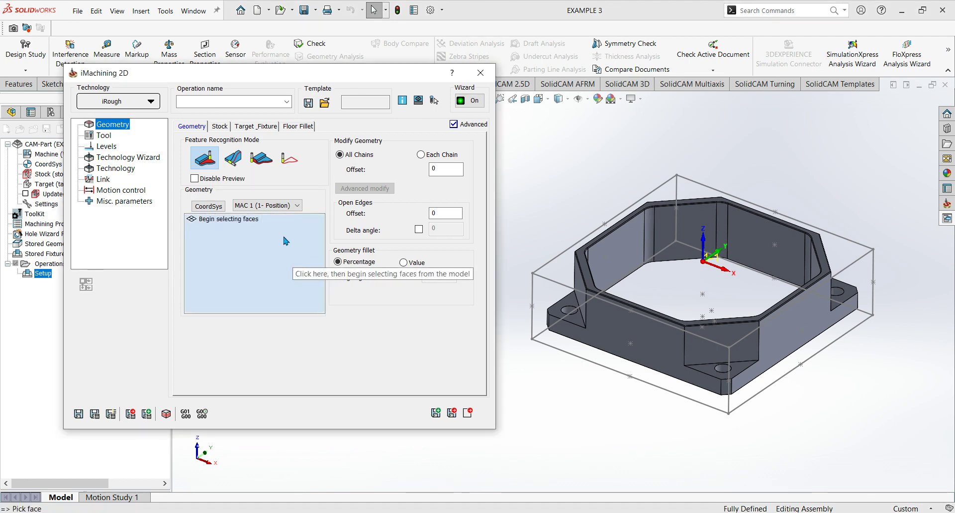
{"action": "left_click", "coordinate": [581, 323]}
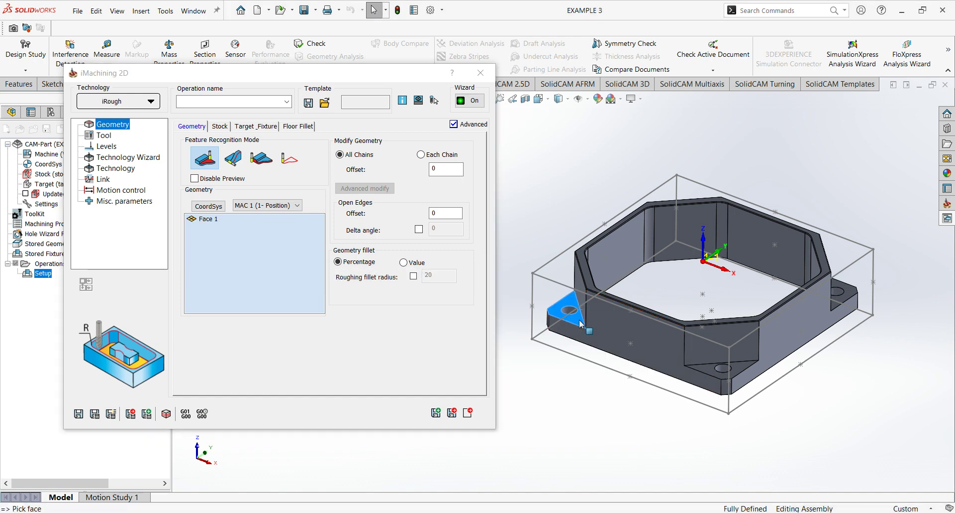
{"action": "left_click", "coordinate": [717, 369]}
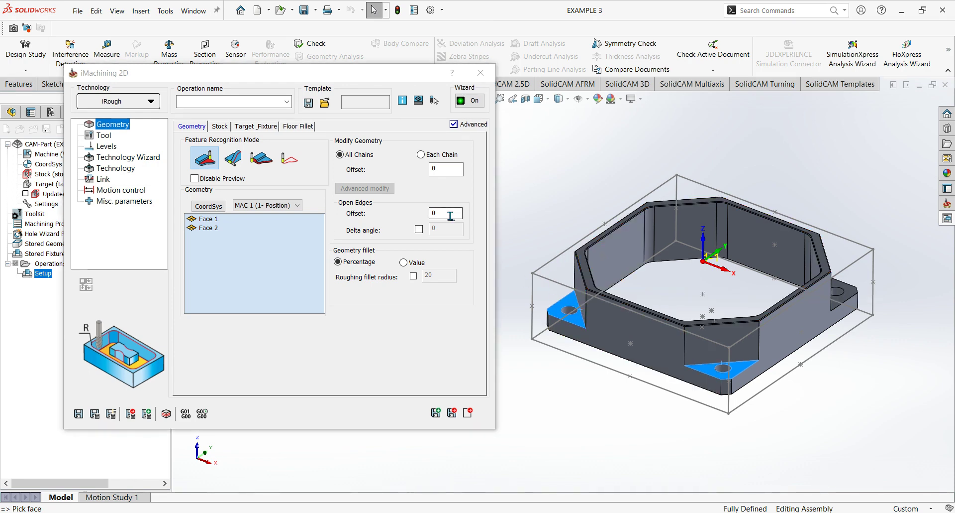
{"action": "right_click", "coordinate": [217, 219]}
{"action": "left_click", "coordinate": [228, 226]}
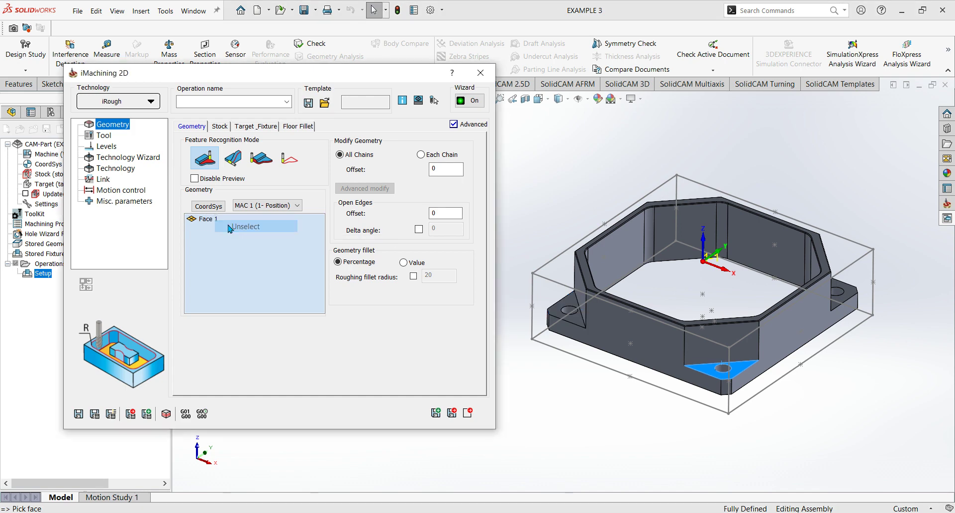
{"action": "right_click", "coordinate": [212, 222]}
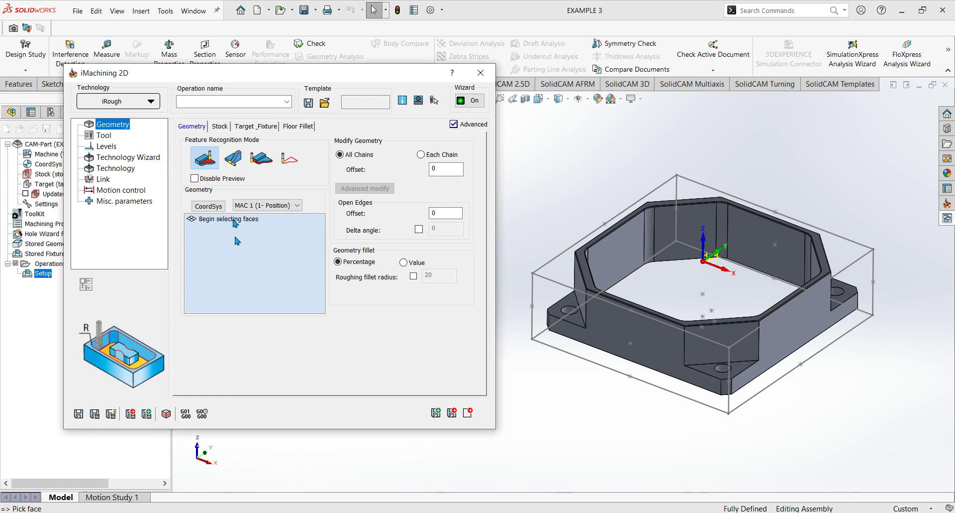
Step: Try to define the geometry by a chain around the front corner ledge, and discard the geometry edit
{"action": "left_click", "coordinate": [232, 158]}
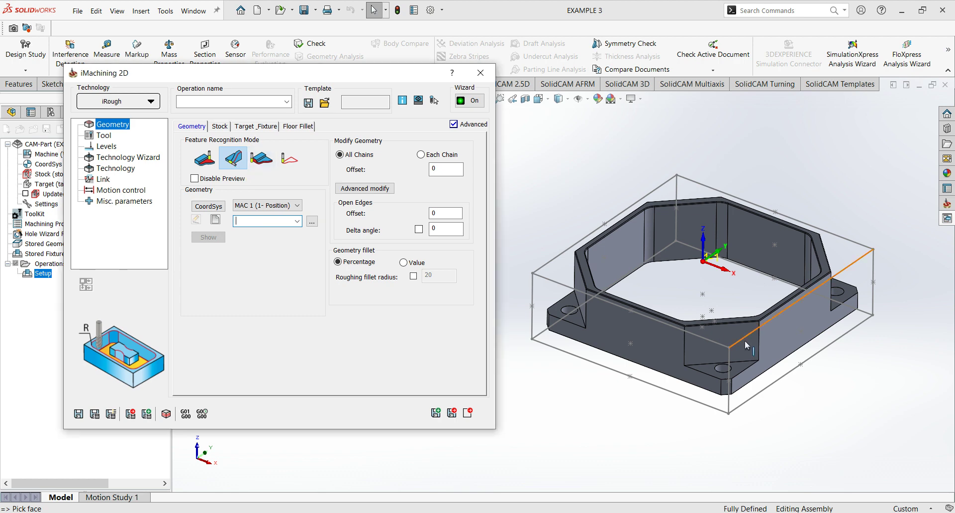
{"action": "left_click", "coordinate": [215, 220]}
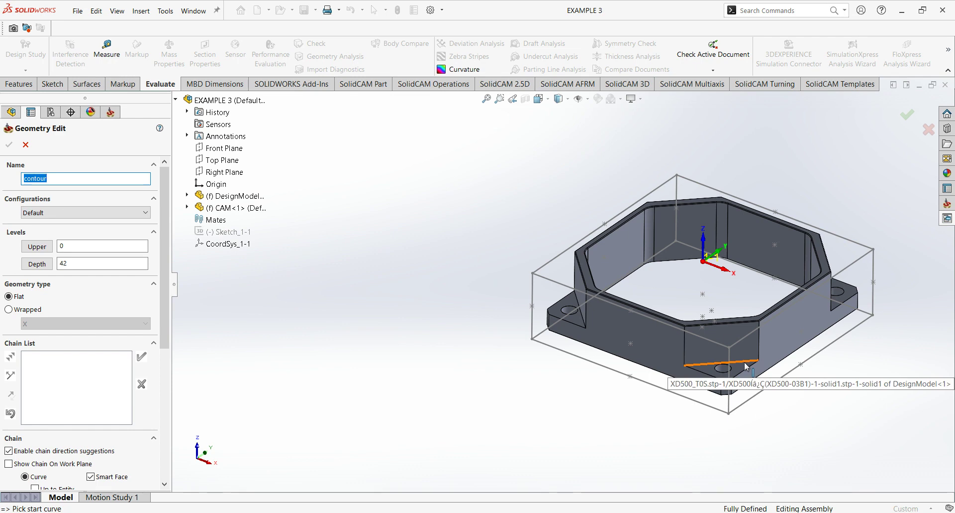
{"action": "left_click", "coordinate": [748, 367]}
{"action": "scroll", "coordinate": [747, 368], "scroll_direction": "down", "scroll_amount": 5}
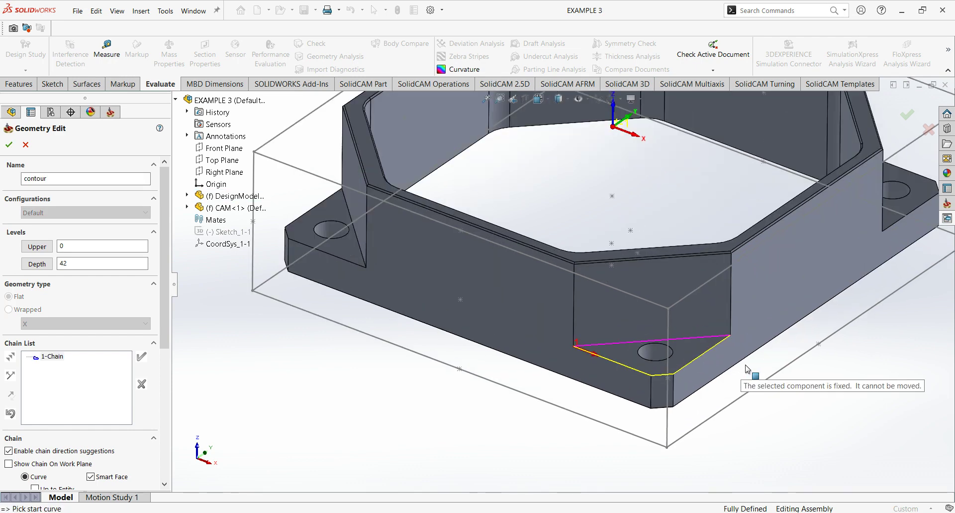
{"action": "scroll", "coordinate": [748, 368], "scroll_direction": "up", "scroll_amount": 4}
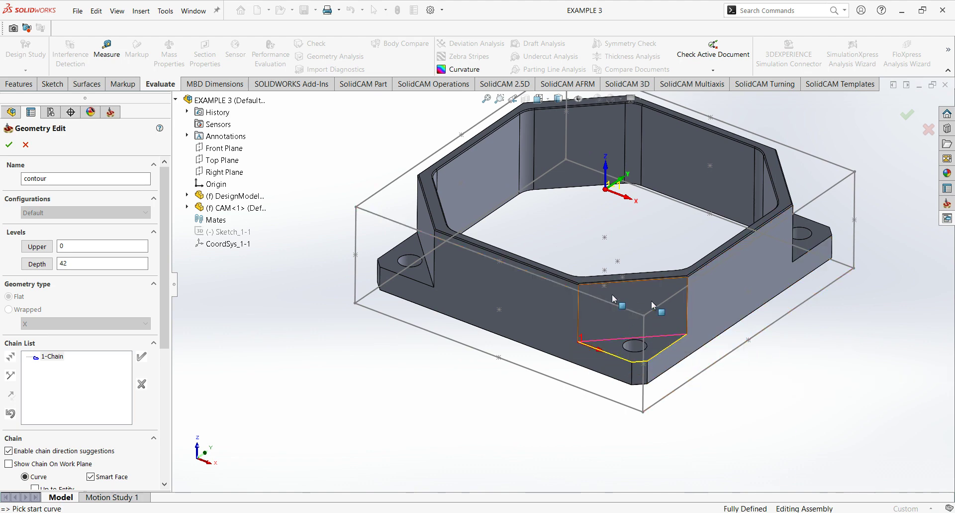
{"action": "scroll", "coordinate": [644, 296], "scroll_direction": "up", "scroll_amount": 4}
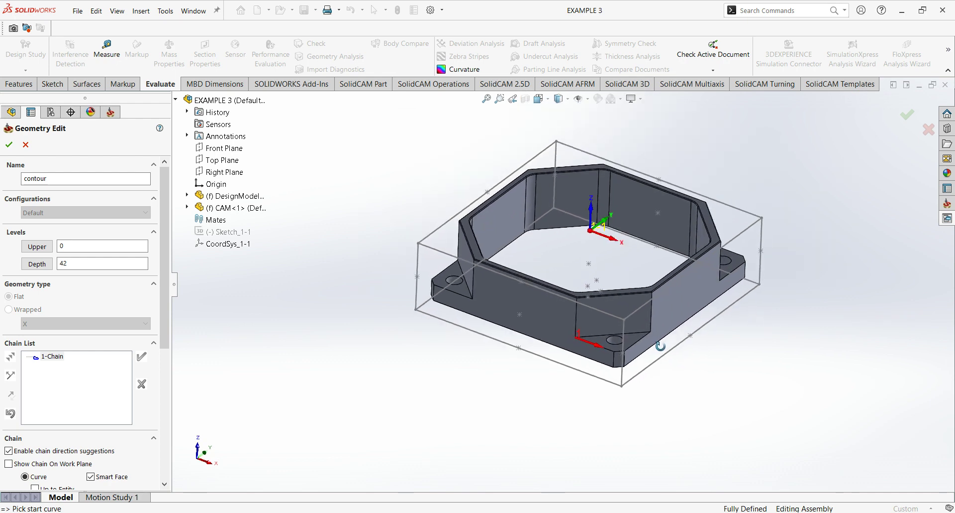
{"action": "scroll", "coordinate": [657, 351], "scroll_direction": "down", "scroll_amount": 1}
{"action": "left_click", "coordinate": [25, 145]}
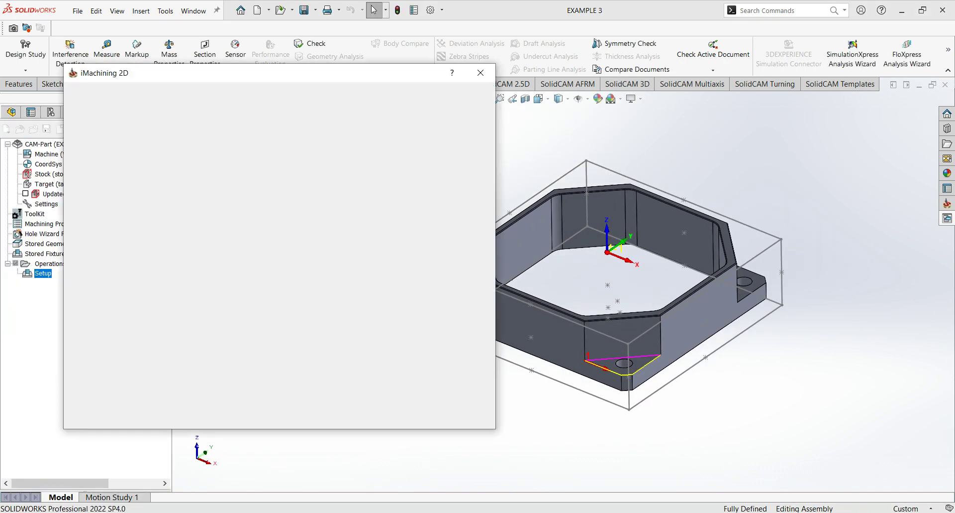
Step: Switch the feature recognition to the outside-shape mode and inspect the previewed machining volume around the part
{"action": "middle_click_drag", "start_coordinate": [647, 268], "coordinate": [709, 266]}
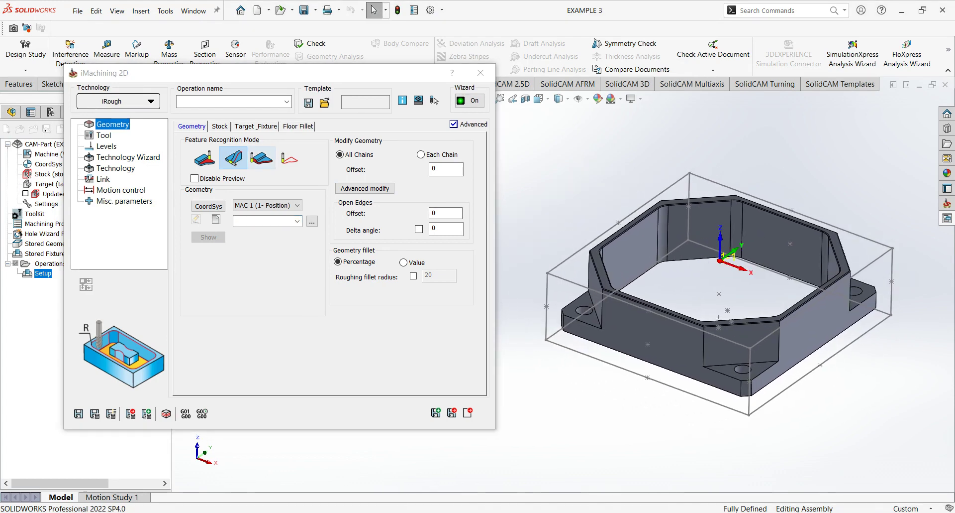
{"action": "left_click", "coordinate": [260, 160]}
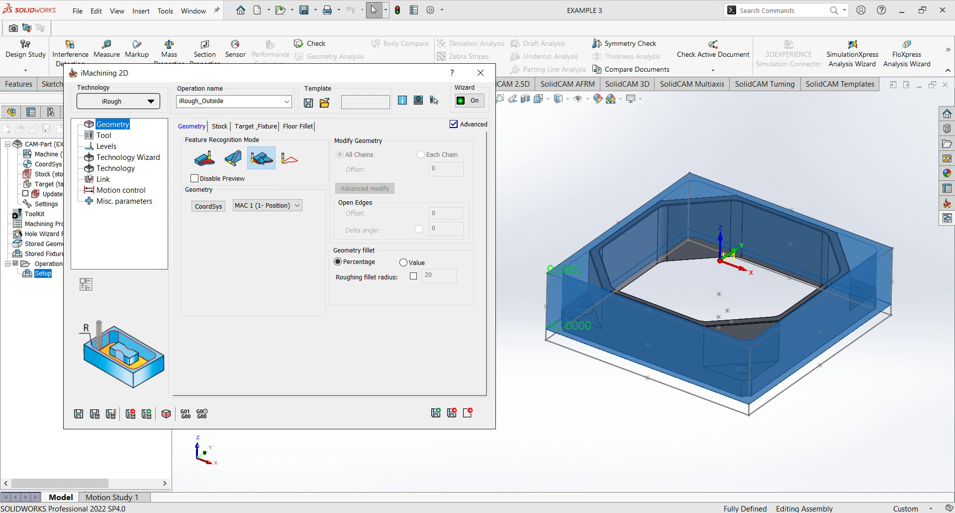
{"action": "middle_click_drag", "start_coordinate": [658, 304], "coordinate": [678, 304]}
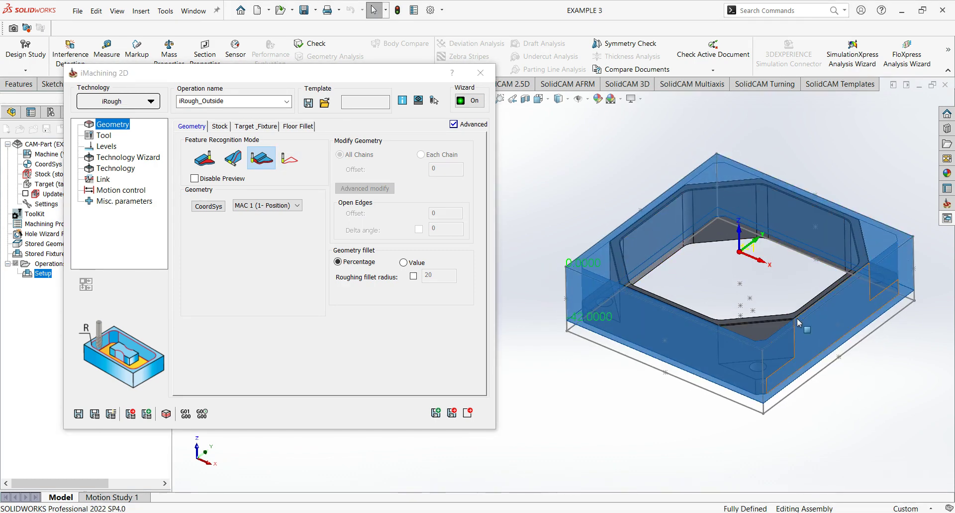
{"action": "middle_click_drag", "start_coordinate": [828, 308], "coordinate": [581, 251]}
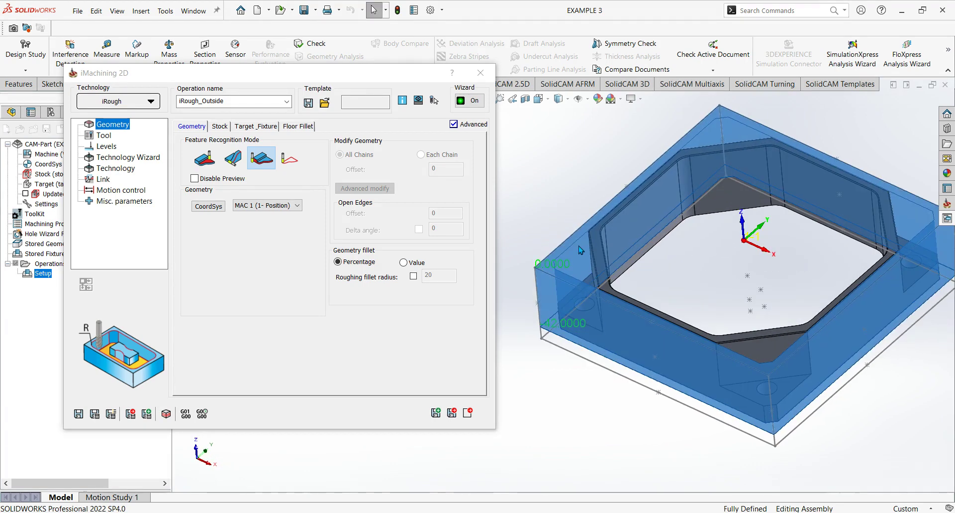
{"action": "middle_click_drag", "start_coordinate": [619, 285], "coordinate": [671, 264]}
{"action": "scroll", "coordinate": [637, 273], "scroll_direction": "up", "scroll_amount": 1}
Step: Set the pocket depth to 30 by picking the corner ledge face as the lower level, and inspect the machining volume
{"action": "left_click", "coordinate": [107, 146]}
{"action": "left_click", "coordinate": [215, 283]}
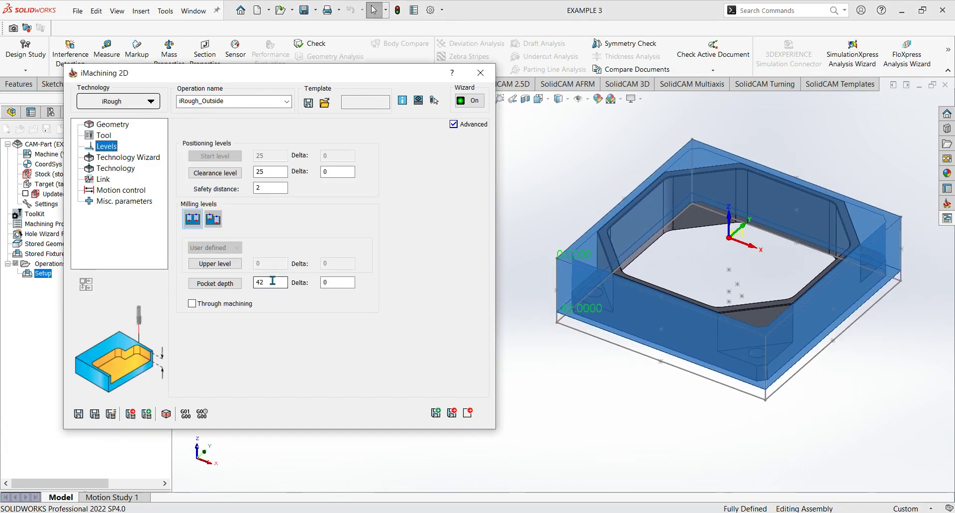
{"action": "left_click", "coordinate": [602, 301]}
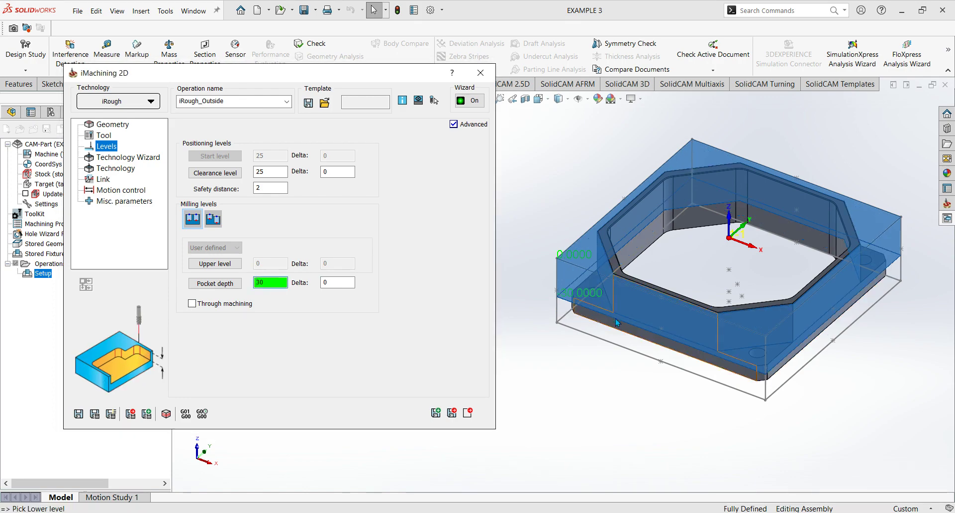
{"action": "scroll", "coordinate": [624, 306], "scroll_direction": "down", "scroll_amount": 2}
{"action": "middle_click_drag", "start_coordinate": [573, 290], "coordinate": [614, 285]}
{"action": "scroll", "coordinate": [615, 285], "scroll_direction": "up", "scroll_amount": 2}
{"action": "mouse_move", "coordinate": [686, 283]}
{"action": "middle_mouse_down", "text": "ctrl"}
{"action": "mouse_move", "coordinate": [680, 269]}
{"action": "mouse_move", "coordinate": [699, 336]}
{"action": "mouse_move", "coordinate": [690, 285]}
{"action": "middle_mouse_up", "text": "ctrl"}
Step: Try Chains without Feature Recognition, return to the outside-shape mode, and toggle its machining volume preview off and on
{"action": "left_click", "coordinate": [109, 126]}
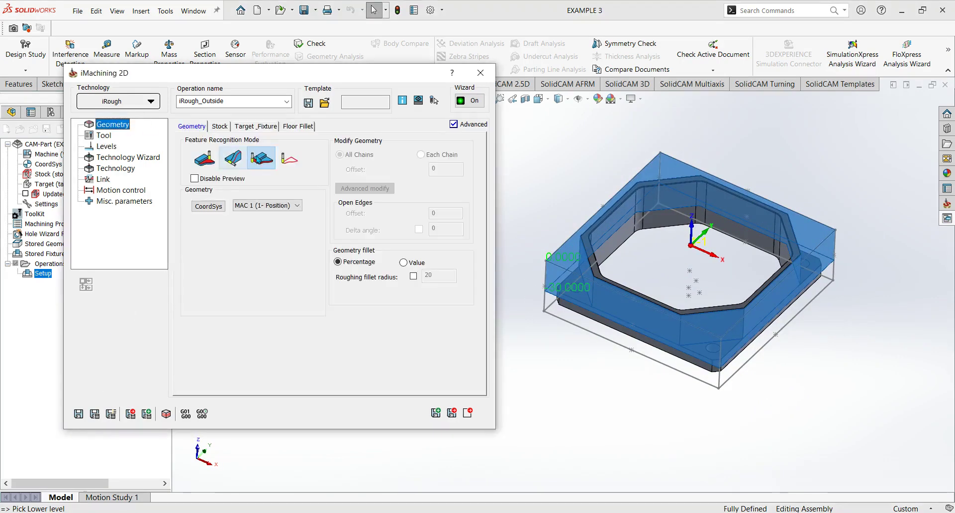
{"action": "left_click", "coordinate": [293, 163]}
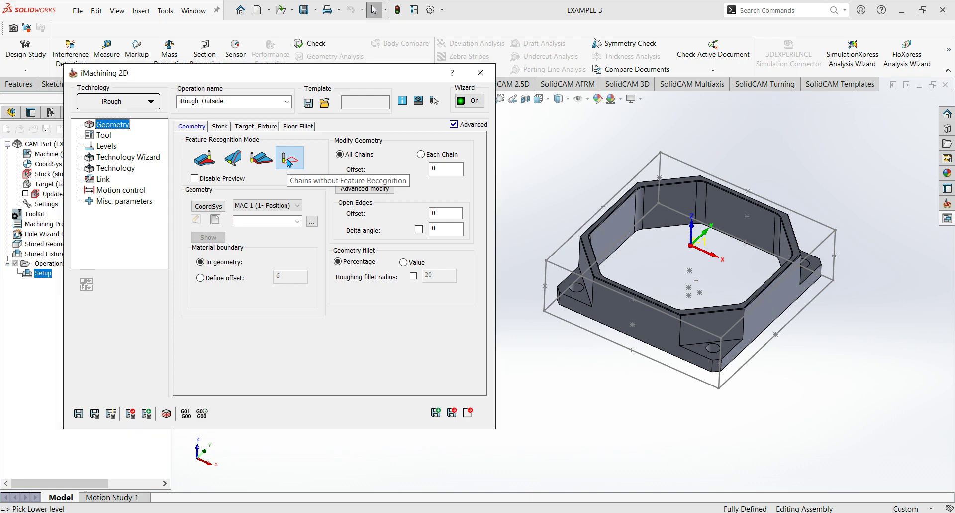
{"action": "middle_click_drag", "start_coordinate": [695, 279], "coordinate": [707, 292], "text": "ctrl"}
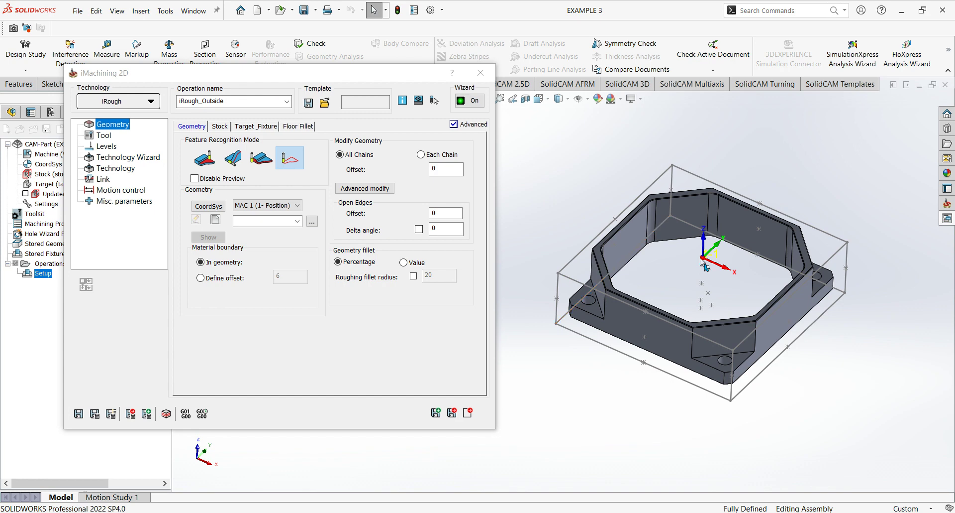
{"action": "middle_click_drag", "start_coordinate": [712, 279], "coordinate": [709, 265]}
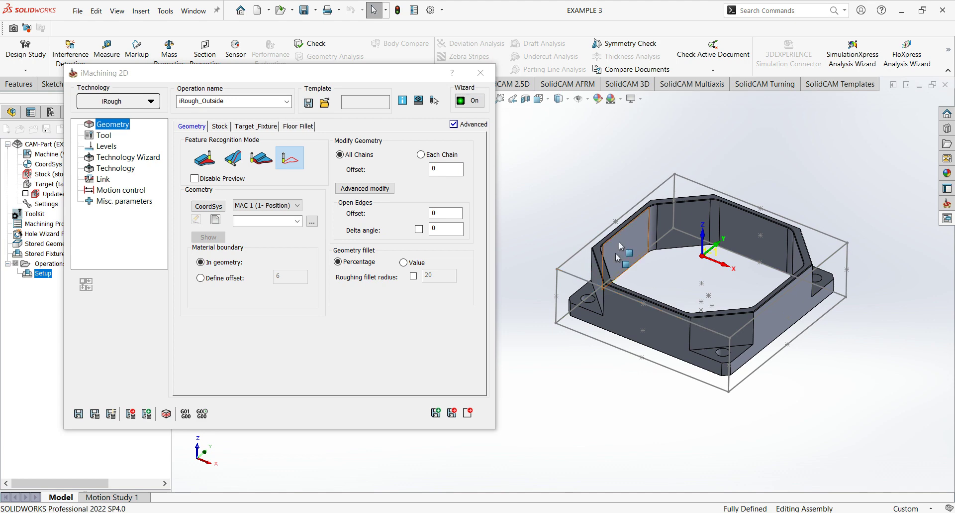
{"action": "middle_click_drag", "start_coordinate": [634, 253], "coordinate": [654, 248], "text": "ctrl"}
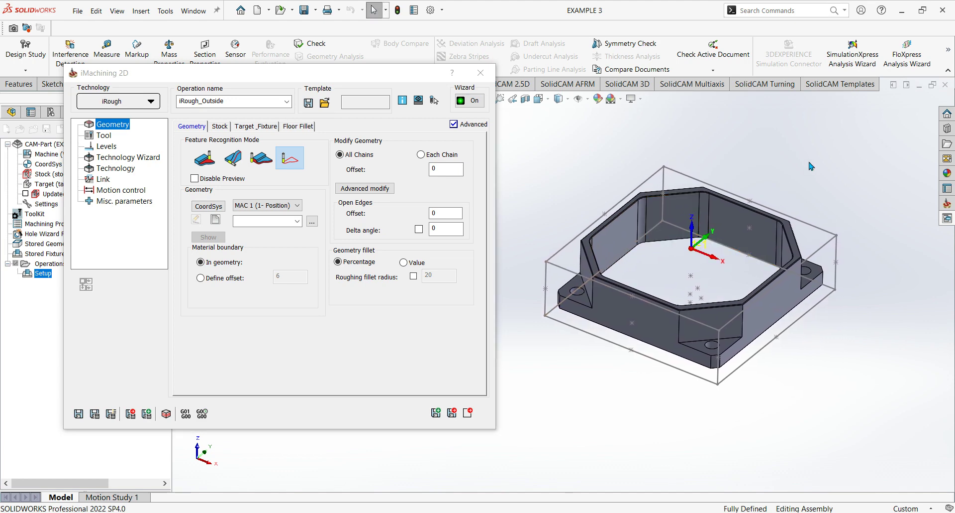
{"action": "left_click", "coordinate": [261, 157]}
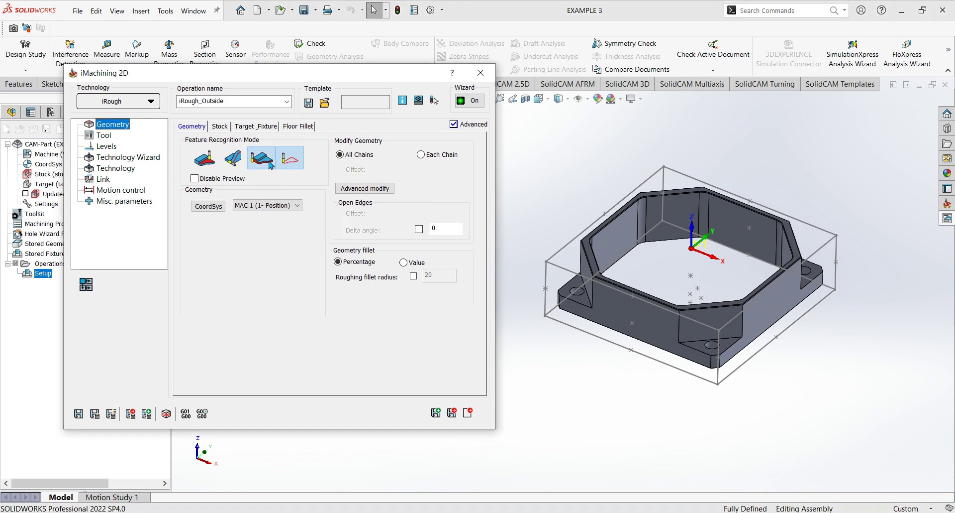
{"action": "middle_click_drag", "start_coordinate": [712, 252], "coordinate": [734, 253], "text": "ctrl"}
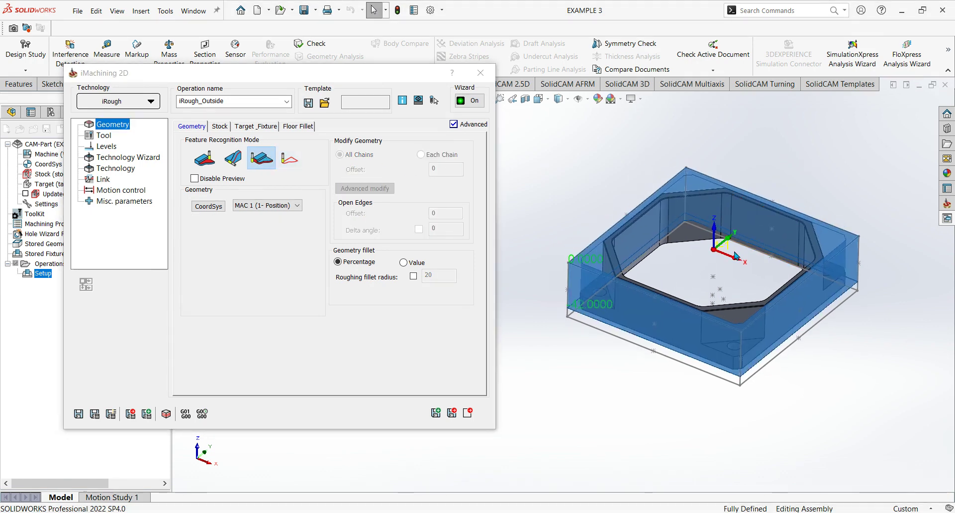
{"action": "middle_click_drag", "start_coordinate": [619, 283], "coordinate": [617, 285]}
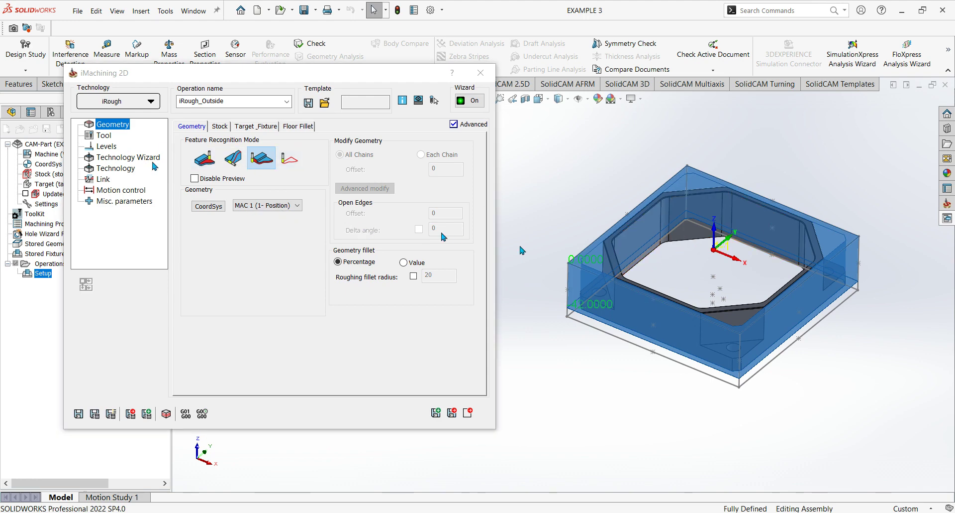
{"action": "left_click", "coordinate": [194, 179]}
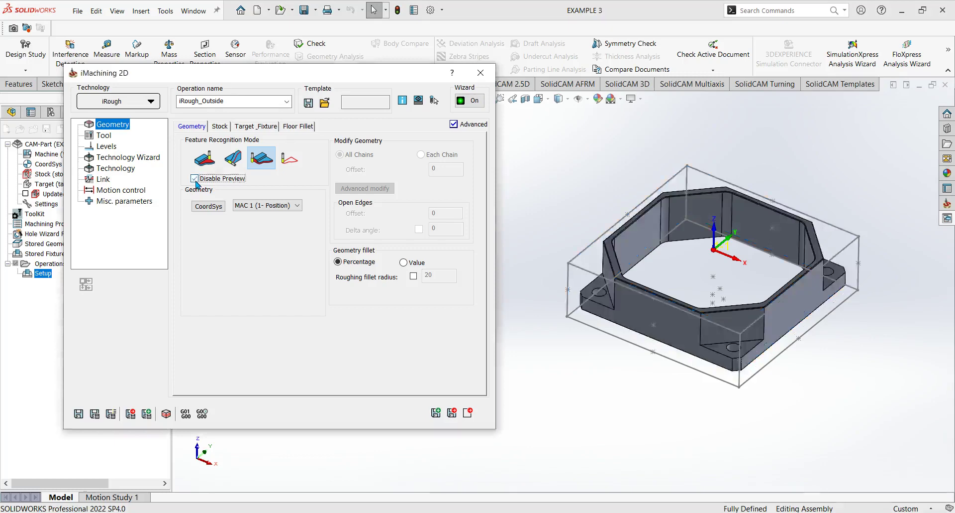
{"action": "left_click", "coordinate": [195, 179]}
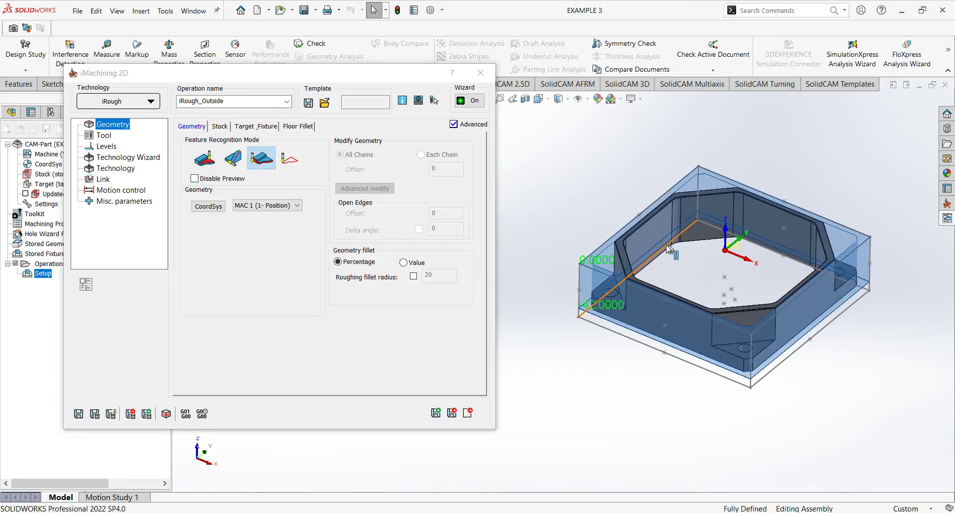
Step: Review the operation's stock definition styles, keeping the Automatically setting
{"action": "left_click", "coordinate": [221, 126]}
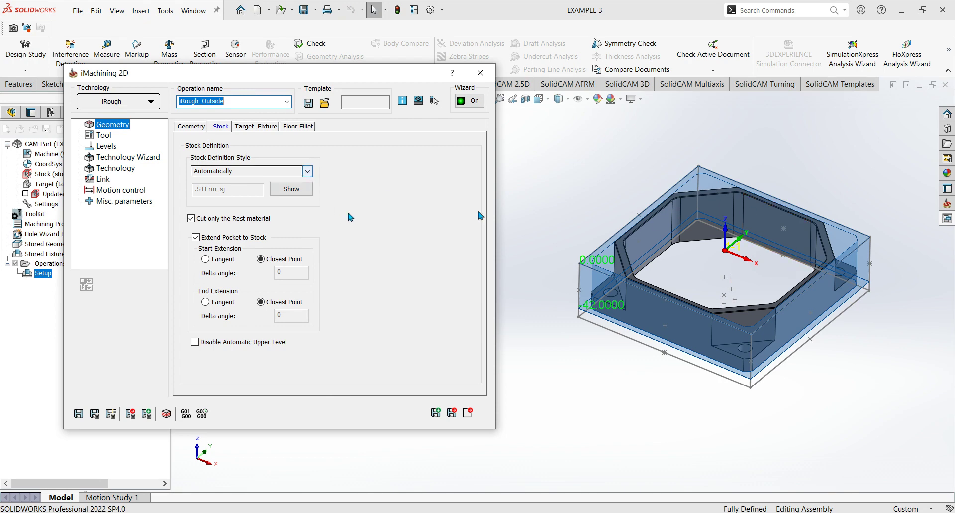
{"action": "left_click", "coordinate": [309, 172]}
{"action": "left_click", "coordinate": [308, 172]}
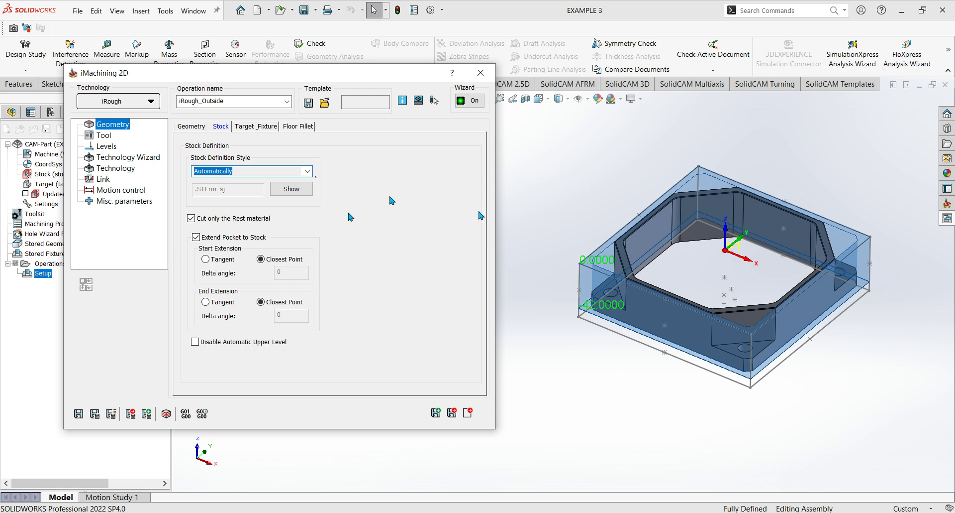
{"action": "middle_click_drag", "start_coordinate": [669, 259], "coordinate": [653, 232]}
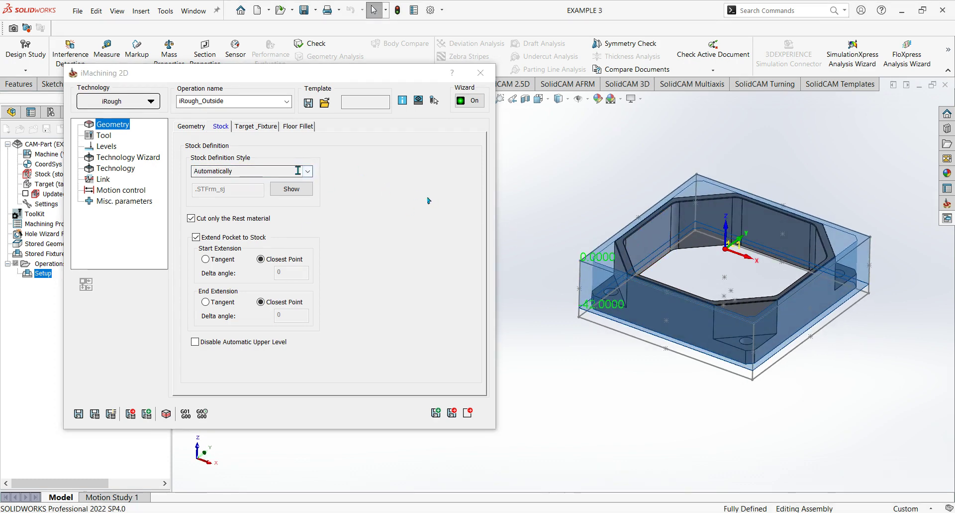
{"action": "left_click", "coordinate": [363, 207]}
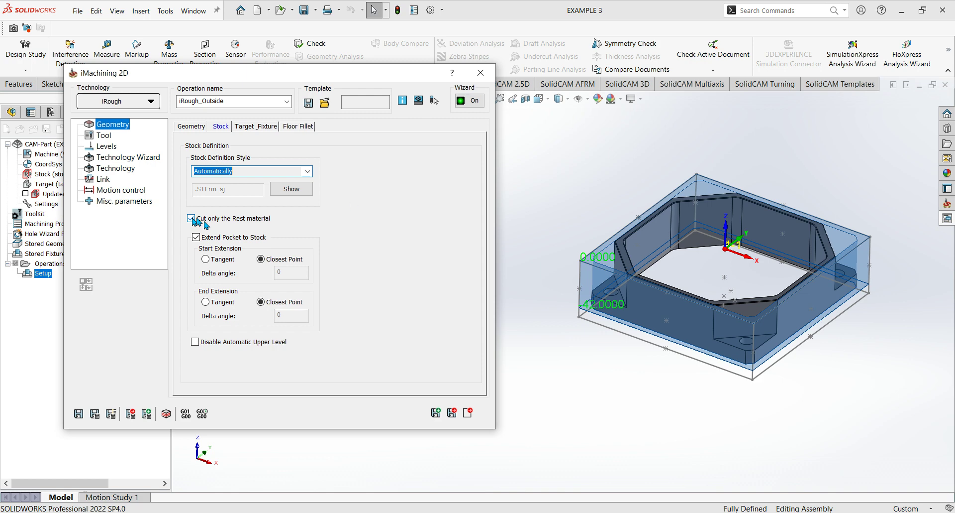
Step: Try the stock settings without Cut only the Rest material and Extend Pocket to Stock, and restore both options
{"action": "left_click", "coordinate": [192, 219]}
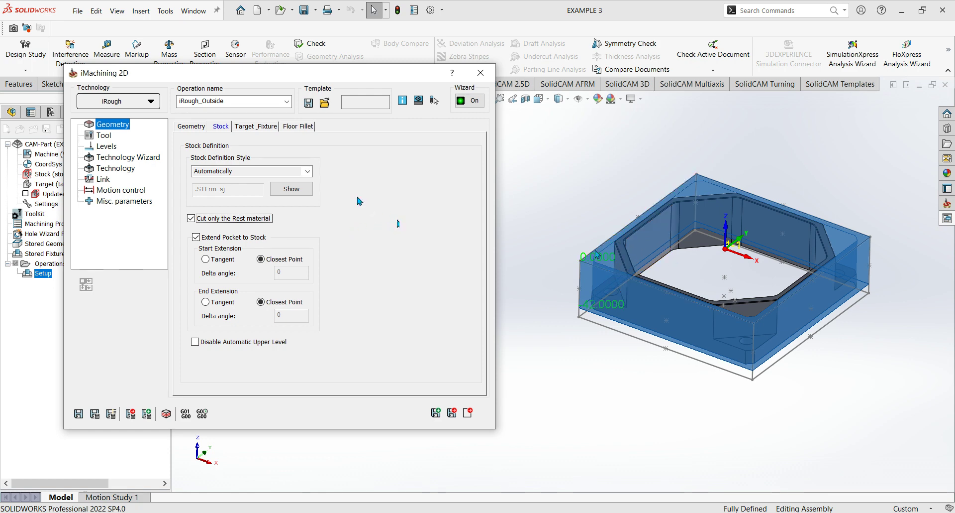
{"action": "left_click", "coordinate": [197, 237]}
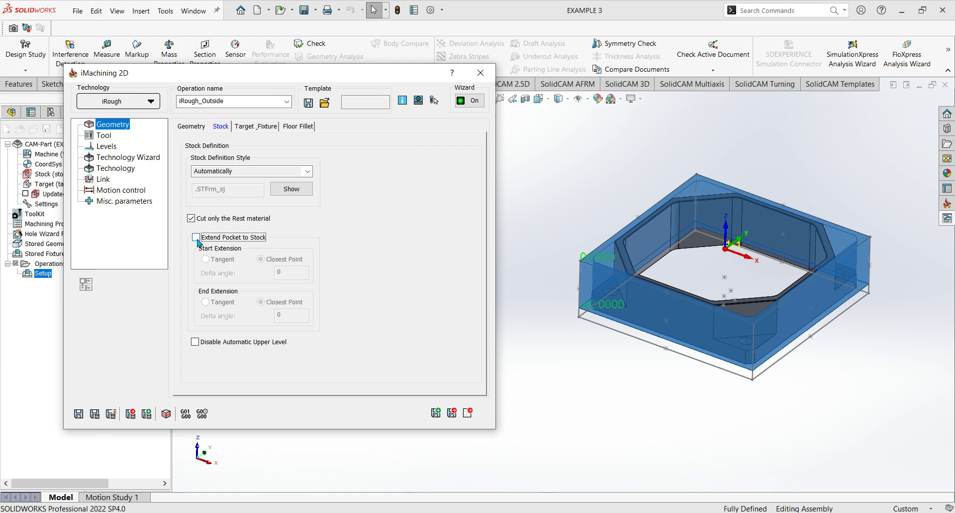
{"action": "left_click", "coordinate": [196, 238]}
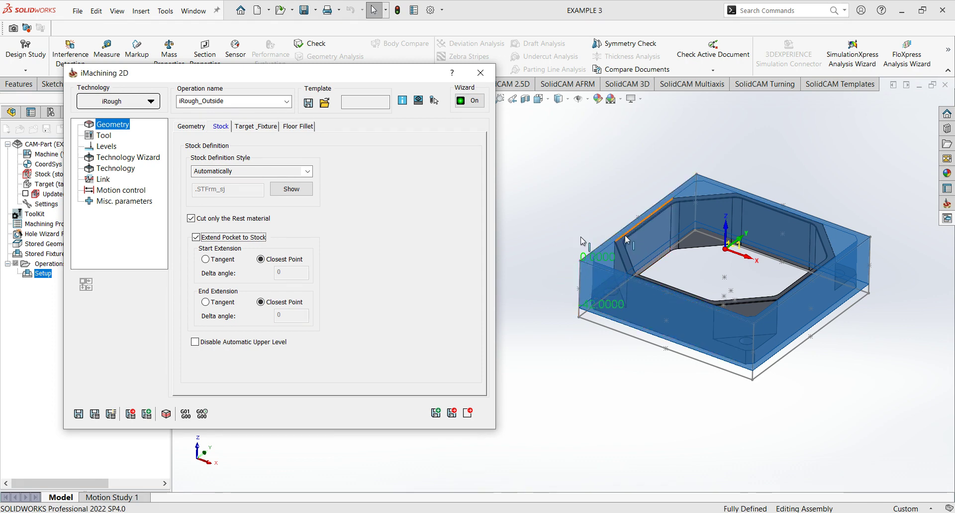
Step: Review the target protection, fixture clearance and floor fillet settings of the operation
{"action": "left_click", "coordinate": [245, 129]}
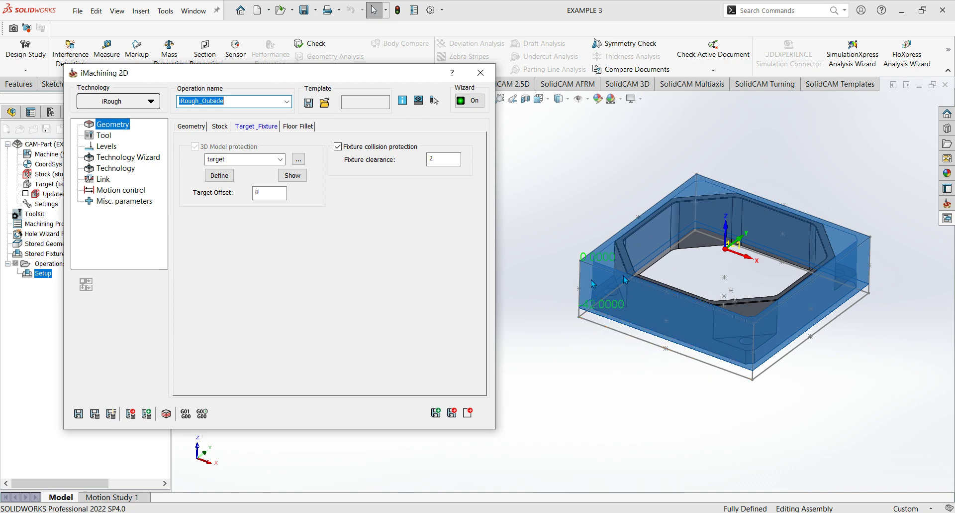
{"action": "left_click", "coordinate": [432, 160]}
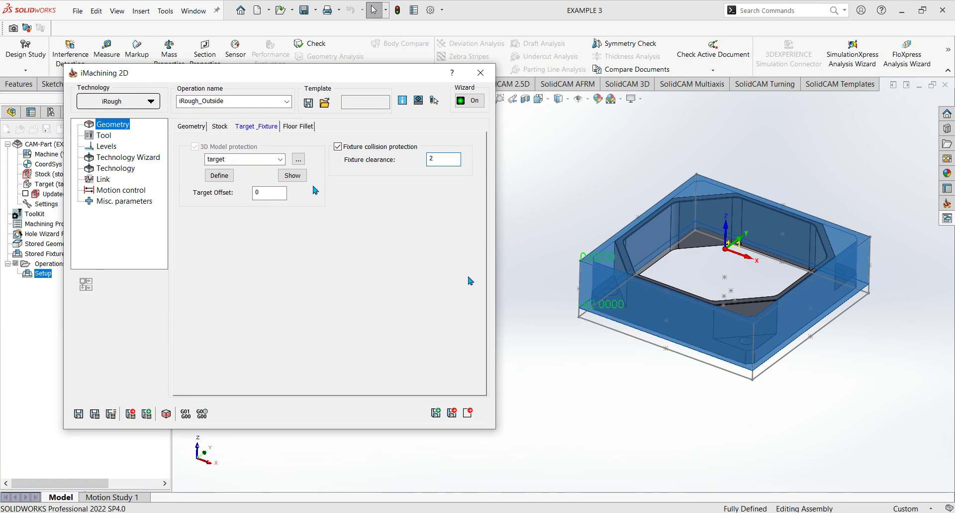
{"action": "left_click", "coordinate": [292, 127]}
{"action": "left_click", "coordinate": [224, 127]}
{"action": "left_click", "coordinate": [194, 127]}
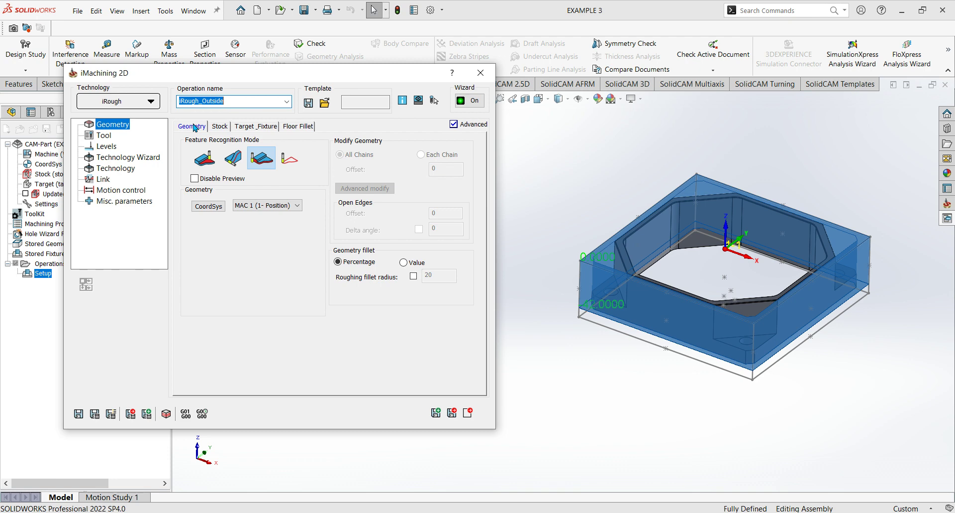
Step: Review the assigned end mill's dimensions, feed and spin data, coolant options and tool change position
{"action": "left_click", "coordinate": [114, 135]}
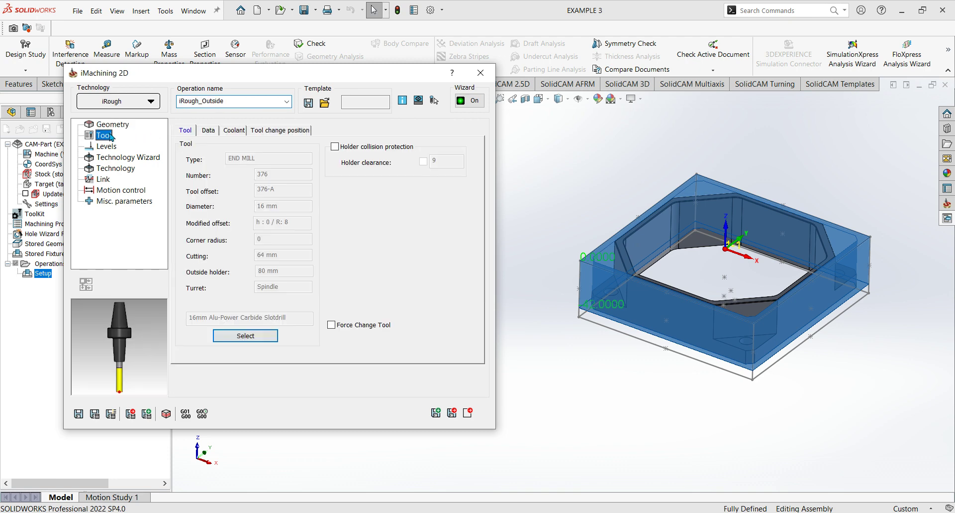
{"action": "left_click", "coordinate": [205, 131]}
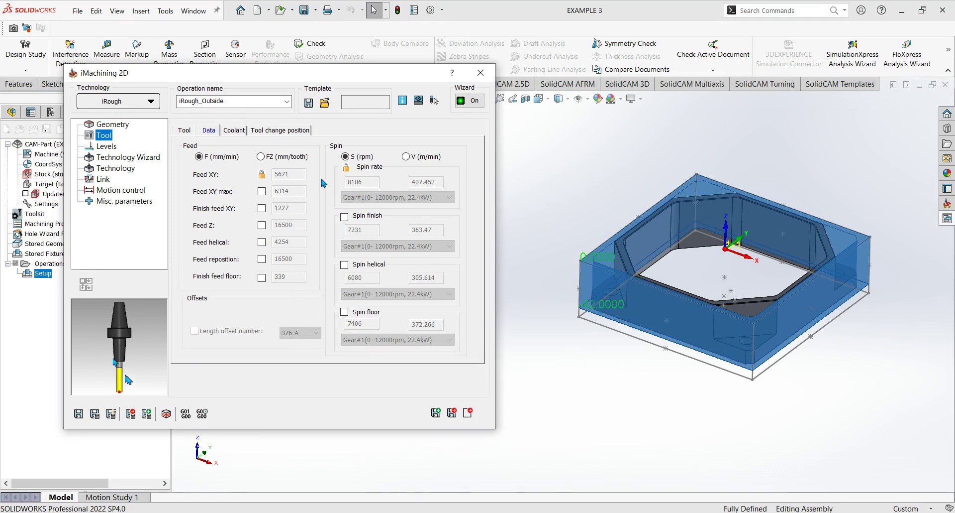
{"action": "left_click", "coordinate": [234, 130]}
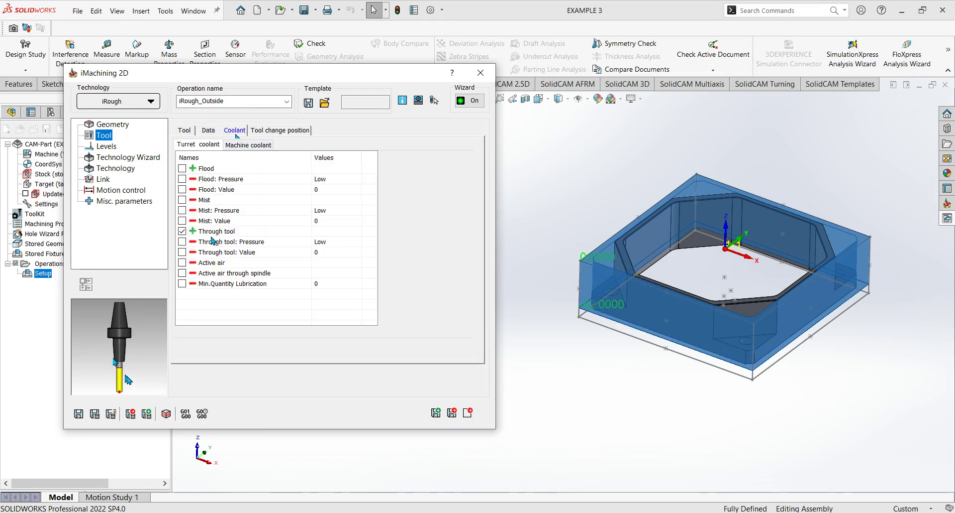
{"action": "left_click", "coordinate": [256, 130]}
{"action": "left_click", "coordinate": [238, 131]}
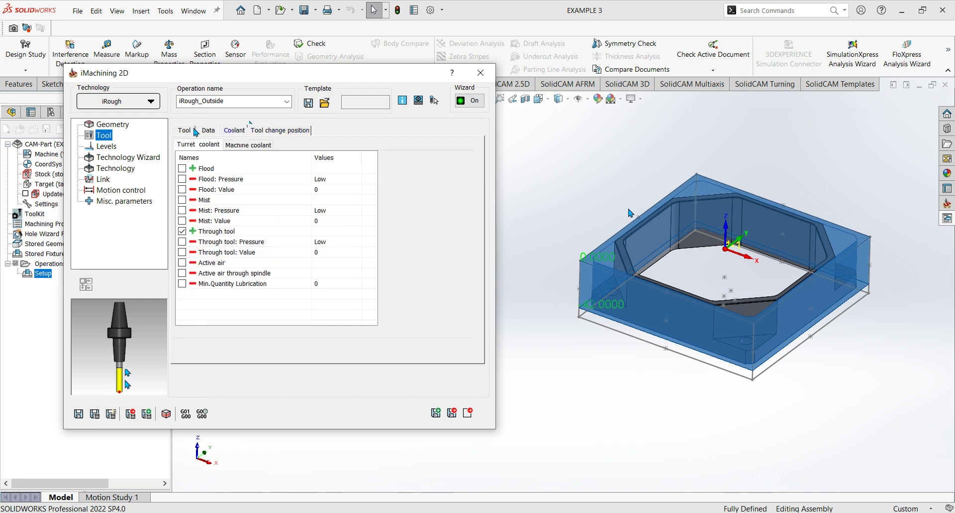
{"action": "left_click", "coordinate": [187, 131]}
Step: Set the pocket depth to 30 by picking the top face of the corner ledge as the lower level
{"action": "left_click", "coordinate": [106, 144]}
{"action": "left_click", "coordinate": [215, 283]}
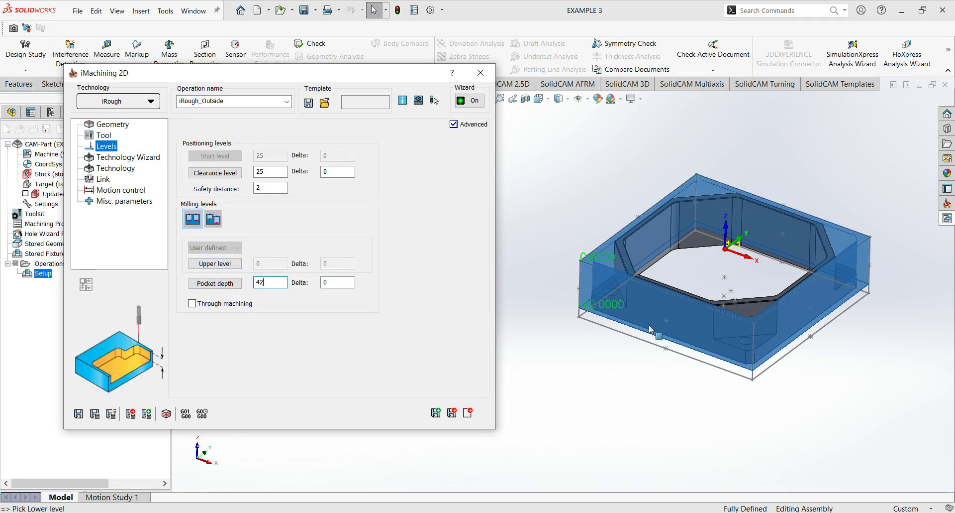
{"action": "scroll", "coordinate": [629, 311], "scroll_direction": "down", "scroll_amount": 3}
{"action": "left_click", "coordinate": [607, 292]}
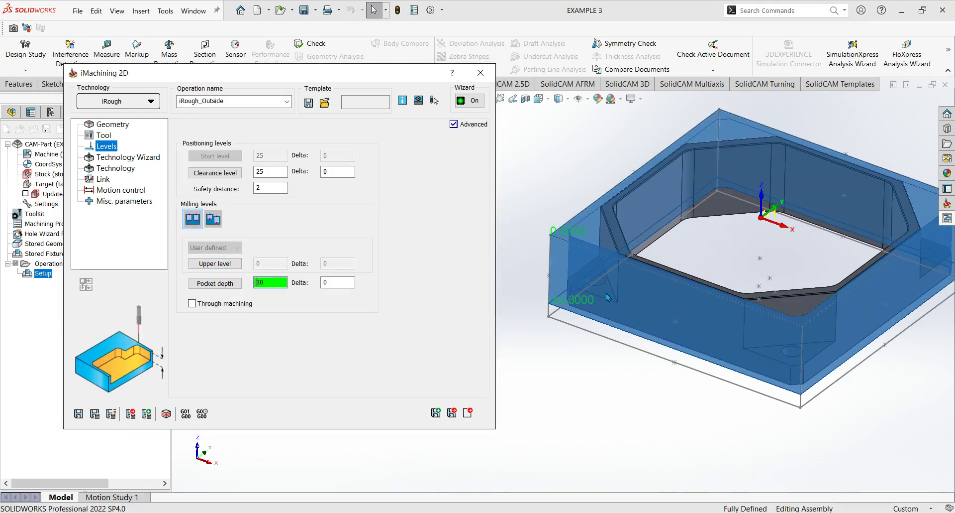
{"action": "middle_click_drag", "start_coordinate": [611, 368], "coordinate": [574, 238]}
Step: Check the Cut only the Rest material stock option by toggling it, and inspect the previewed machining volume down to the corner ledges
{"action": "left_click", "coordinate": [122, 128]}
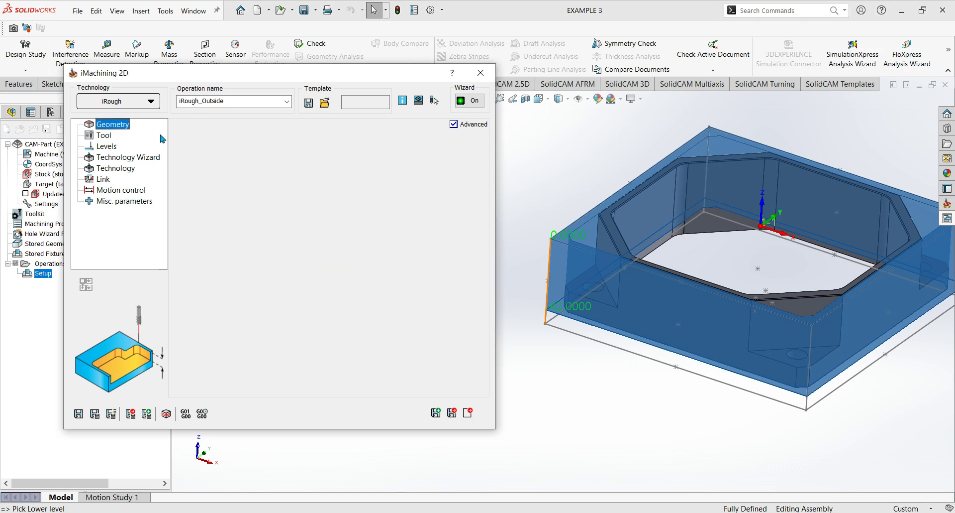
{"action": "left_click", "coordinate": [220, 126]}
{"action": "left_click", "coordinate": [191, 218]}
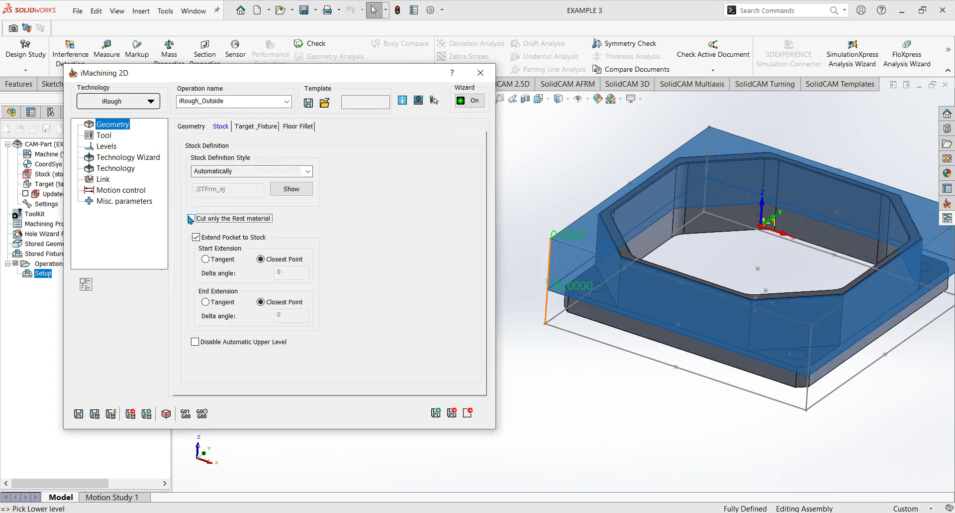
{"action": "scroll", "coordinate": [630, 281], "scroll_direction": "down", "scroll_amount": 4}
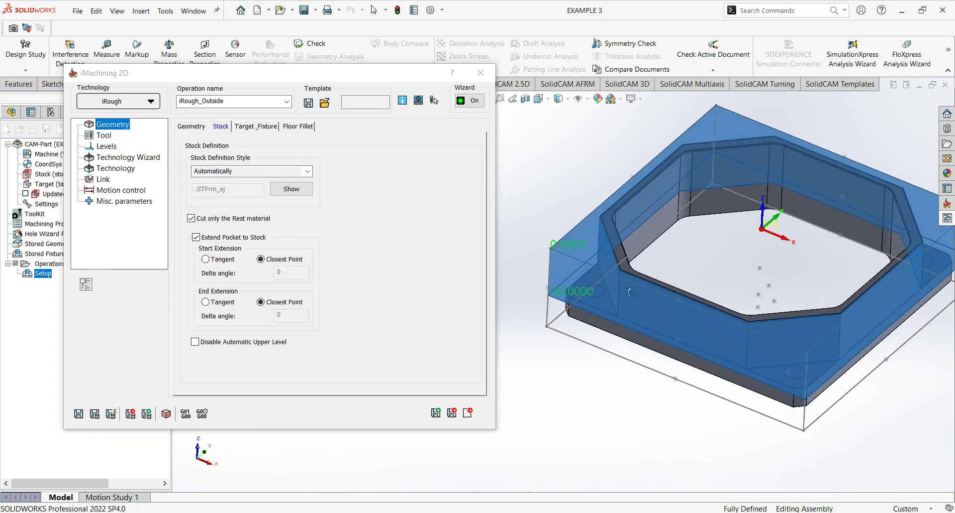
{"action": "scroll", "coordinate": [630, 282], "scroll_direction": "up", "scroll_amount": 5}
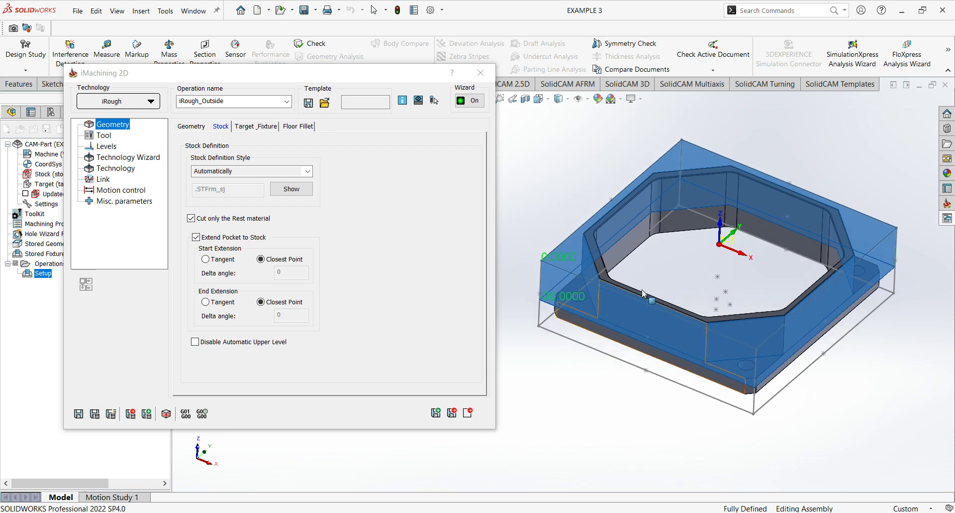
{"action": "mouse_move", "coordinate": [610, 290]}
{"action": "middle_mouse_down"}
{"action": "mouse_move", "coordinate": [602, 296]}
{"action": "mouse_move", "coordinate": [595, 273]}
{"action": "mouse_move", "coordinate": [608, 289]}
{"action": "mouse_move", "coordinate": [616, 285]}
{"action": "middle_mouse_up"}
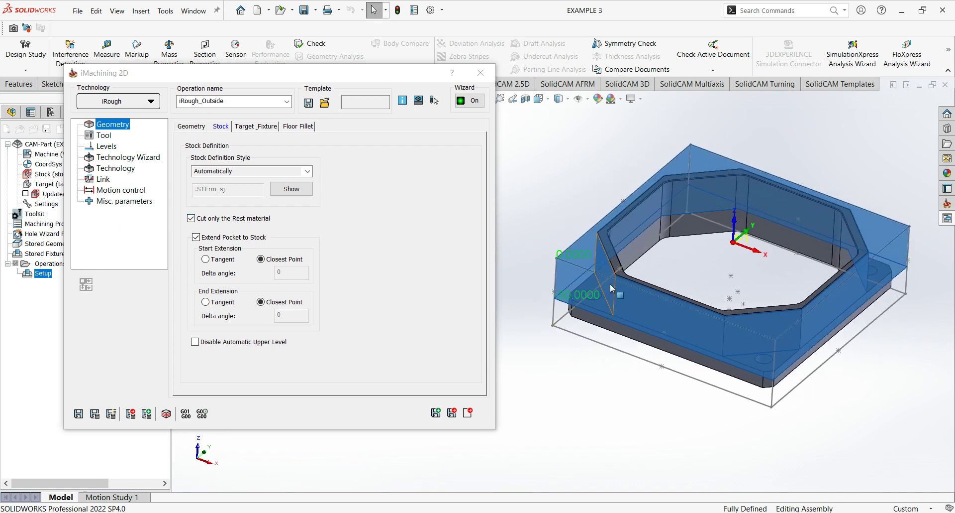
{"action": "scroll", "coordinate": [613, 289], "scroll_direction": "down", "scroll_amount": 1}
{"action": "scroll", "coordinate": [678, 285], "scroll_direction": "up", "scroll_amount": 2}
{"action": "scroll", "coordinate": [681, 289], "scroll_direction": "up", "scroll_amount": 1}
{"action": "mouse_move", "coordinate": [679, 288]}
{"action": "middle_mouse_down"}
{"action": "mouse_move", "coordinate": [662, 283]}
{"action": "mouse_move", "coordinate": [657, 320]}
{"action": "mouse_move", "coordinate": [660, 276]}
{"action": "mouse_move", "coordinate": [677, 282]}
{"action": "middle_mouse_up"}
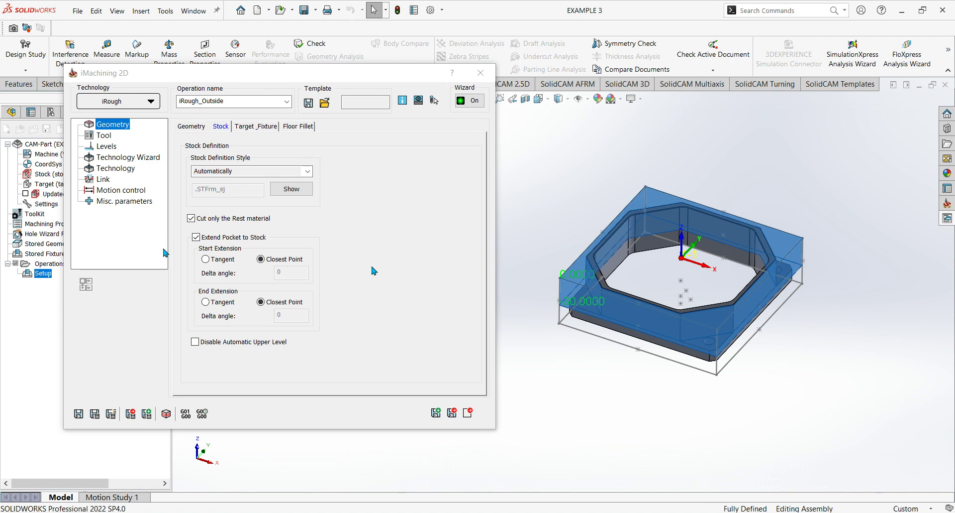
{"action": "left_click", "coordinate": [251, 126]}
{"action": "left_click", "coordinate": [198, 126]}
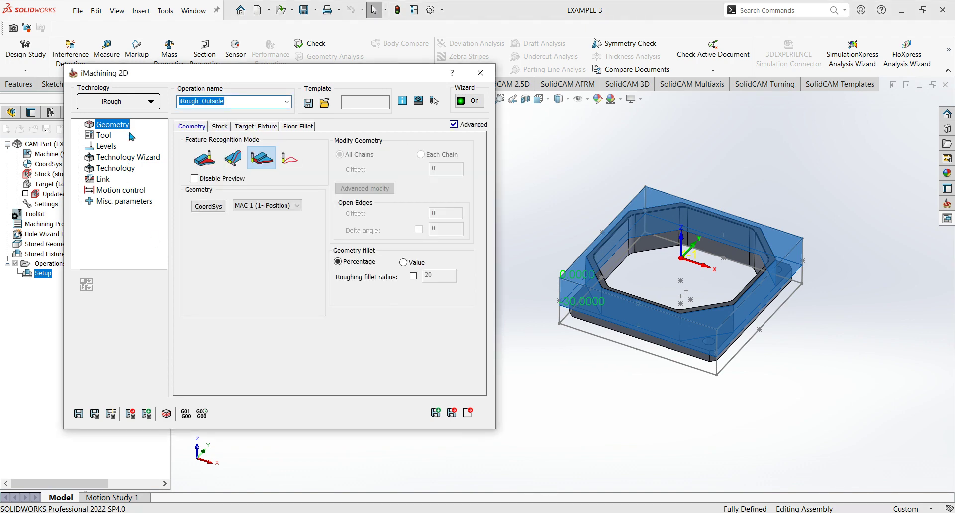
Step: Review the positioning and milling levels, the wizard's step down, and the technology parameters of the operation
{"action": "left_click", "coordinate": [114, 146]}
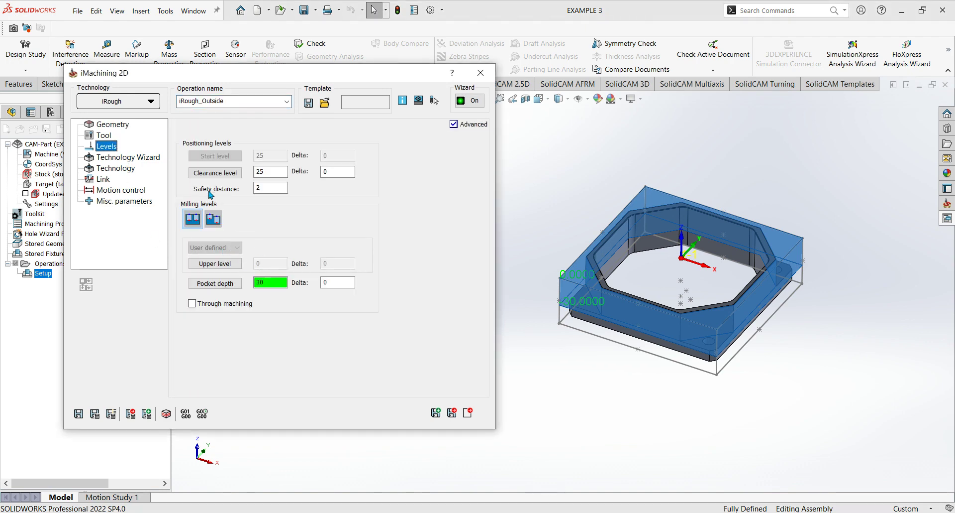
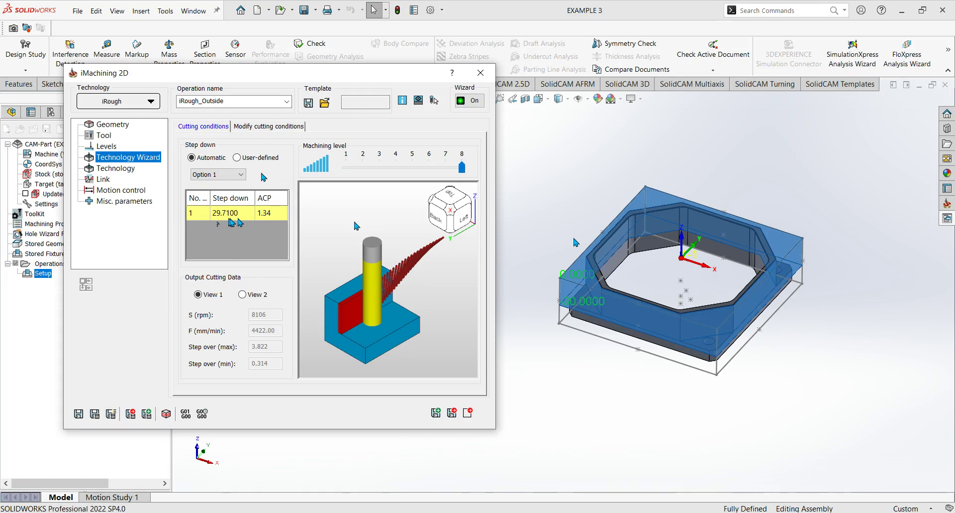
{"action": "left_click", "coordinate": [107, 168]}
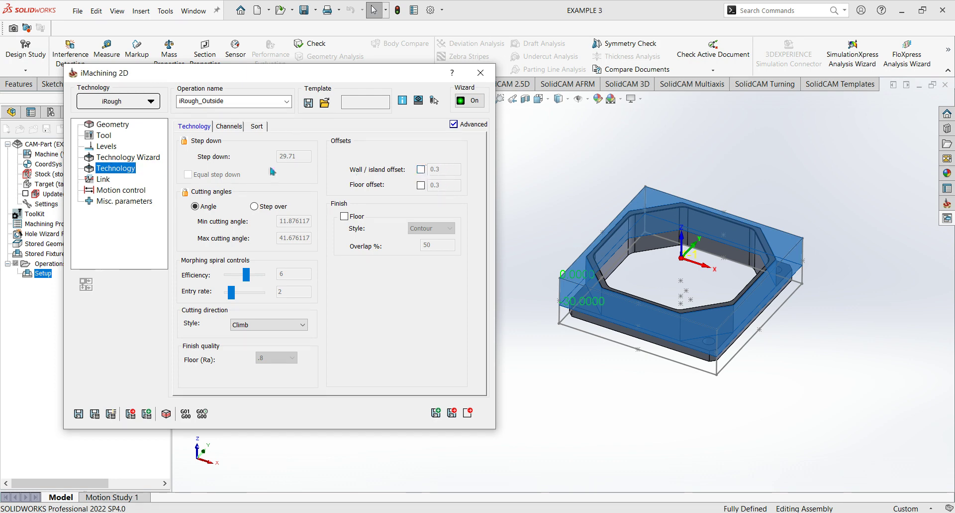
{"action": "left_click", "coordinate": [128, 157]}
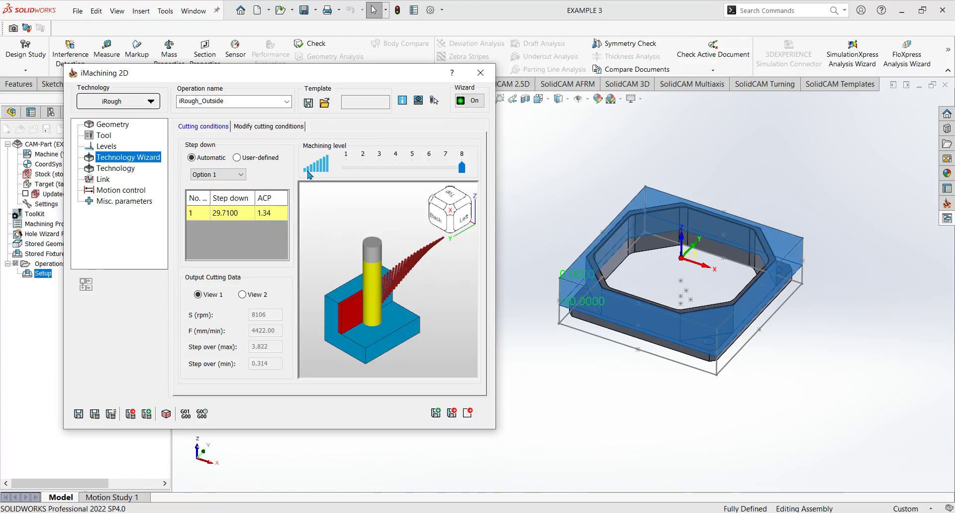
Step: Try a user-defined step down of 1, switch the method to number of steps with 2 steps, and inspect the cutting preview
{"action": "left_click", "coordinate": [253, 157]}
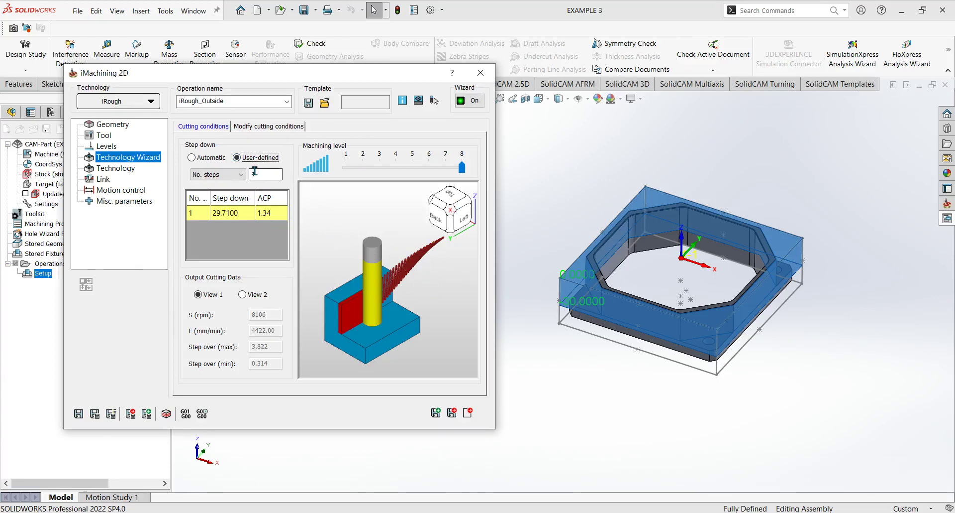
{"action": "left_click", "coordinate": [240, 176]}
{"action": "left_click", "coordinate": [239, 183]}
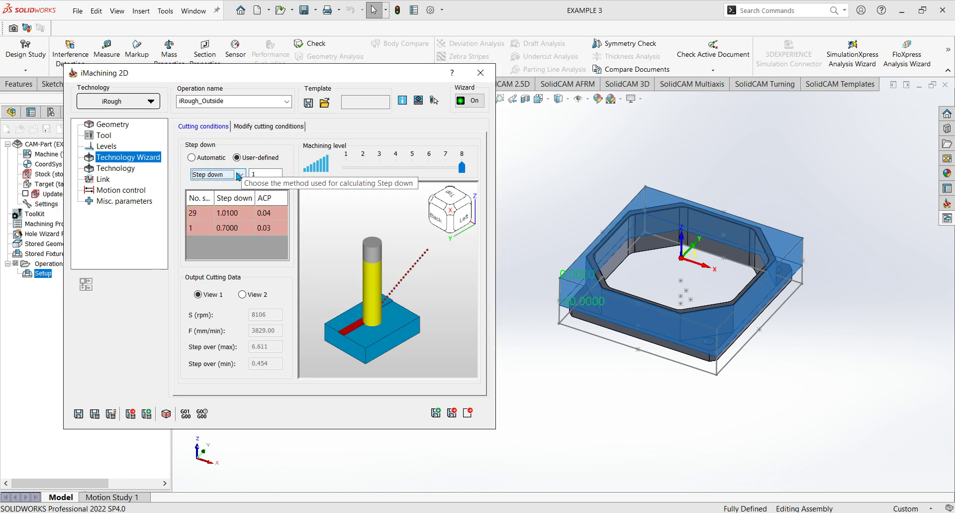
{"action": "left_click", "coordinate": [239, 183]}
{"action": "left_click_drag", "start_coordinate": [265, 175], "coordinate": [240, 176]}
{"action": "type", "text": "2"}
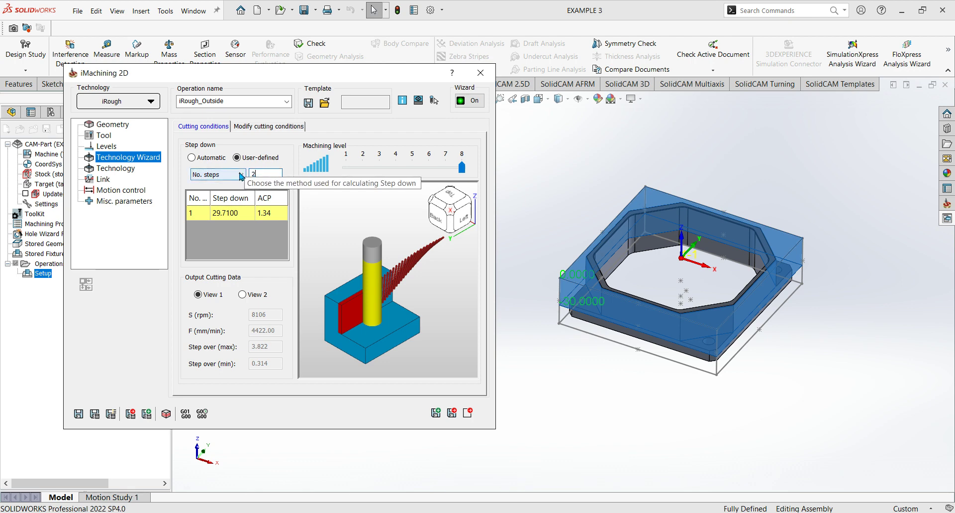
{"action": "left_click", "coordinate": [256, 295]}
{"action": "left_click", "coordinate": [210, 294]}
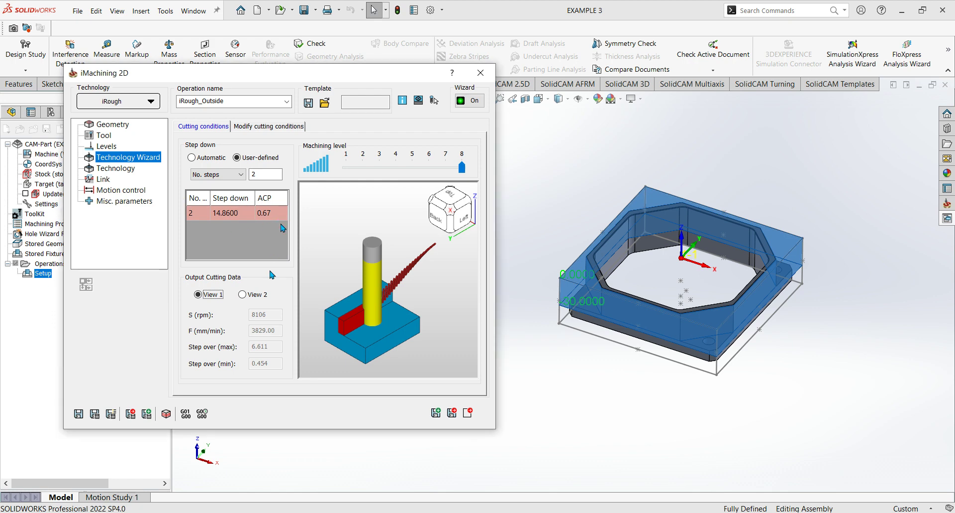
{"action": "left_click", "coordinate": [319, 224]}
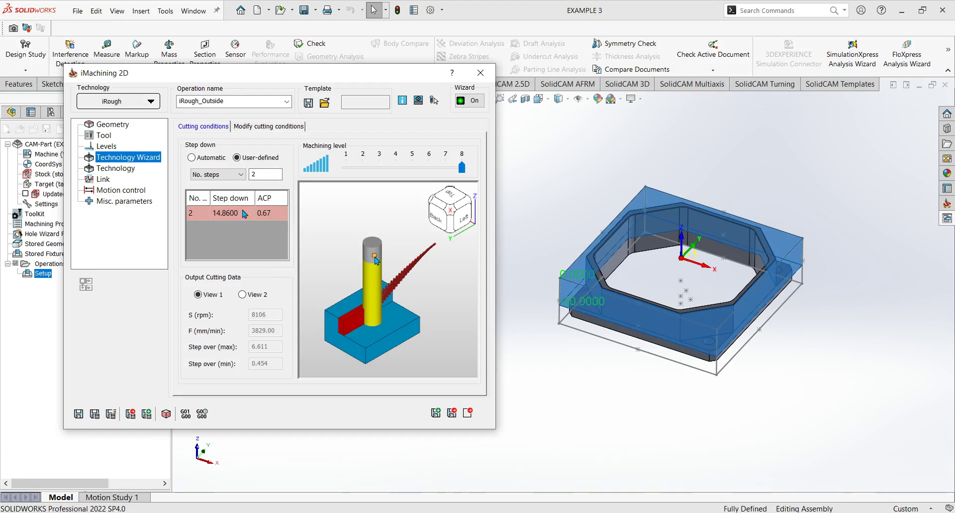
{"action": "middle_click_drag", "start_coordinate": [683, 285], "coordinate": [683, 280]}
{"action": "left_click", "coordinate": [384, 285]}
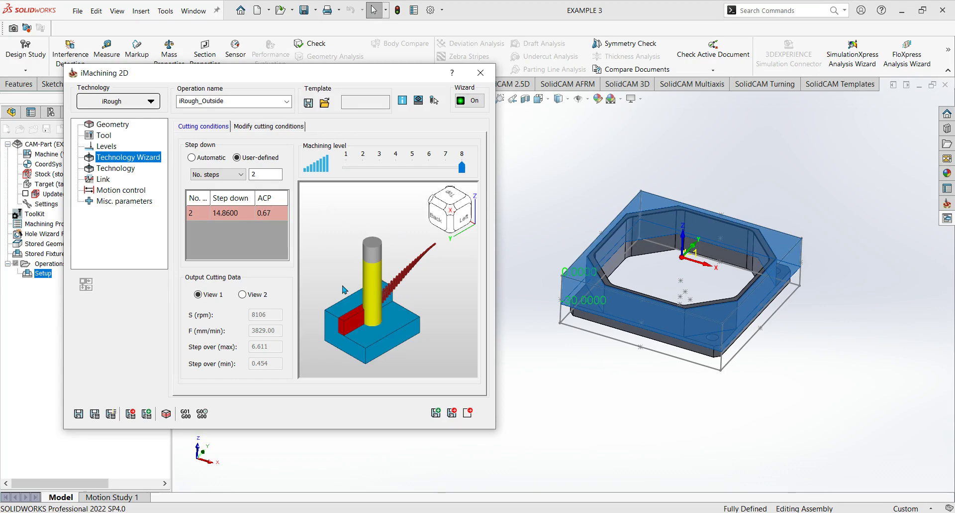
Step: Compare the Automatic step down with a user-defined step down of 1 step by switching between them
{"action": "left_click", "coordinate": [213, 160]}
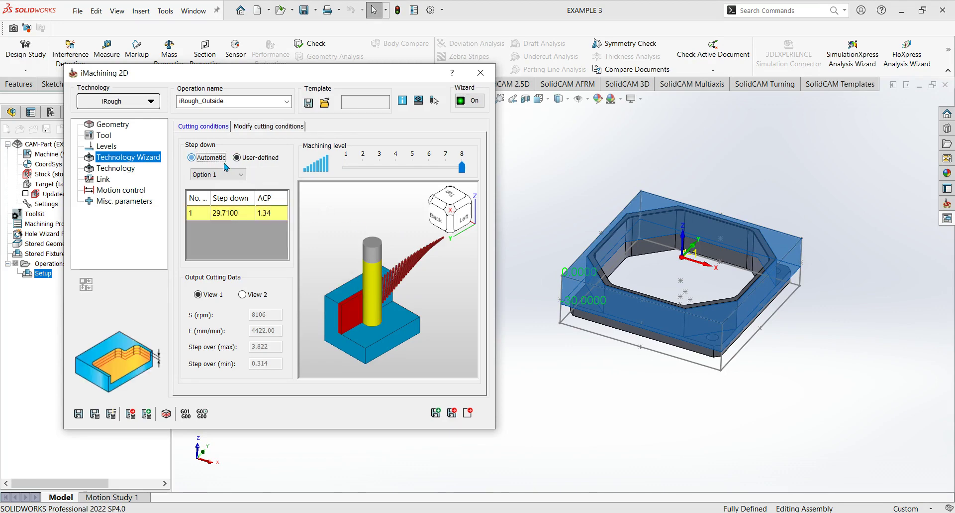
{"action": "left_click", "coordinate": [239, 159]}
{"action": "left_click", "coordinate": [215, 159]}
{"action": "left_click", "coordinate": [244, 160]}
{"action": "left_click", "coordinate": [212, 159]}
{"action": "left_click", "coordinate": [244, 158]}
{"action": "left_click", "coordinate": [216, 158]}
{"action": "left_click", "coordinate": [245, 158]}
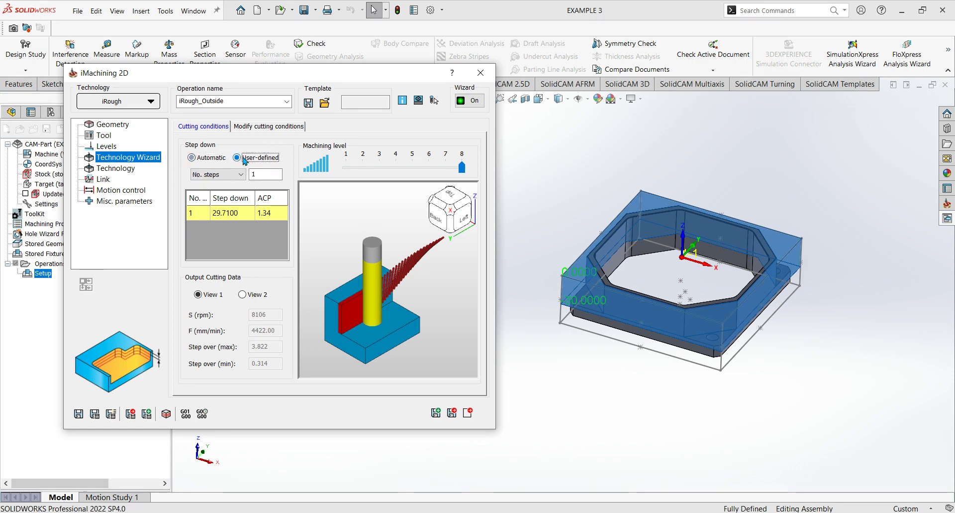
{"action": "left_click", "coordinate": [265, 173]}
{"action": "left_click", "coordinate": [247, 213]}
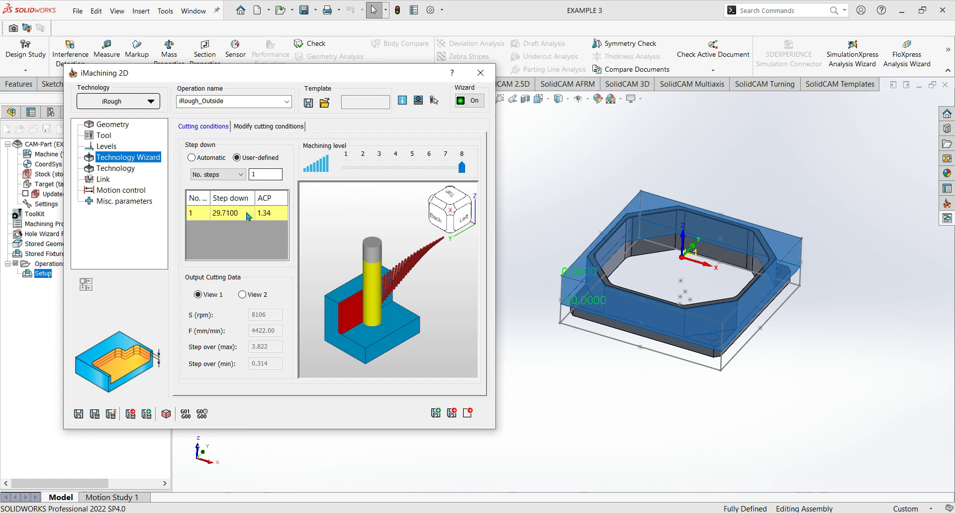
Step: Lower the machining level from the most aggressive setting down to 1 to compare the output cutting data
{"action": "left_click", "coordinate": [215, 128]}
{"action": "left_click", "coordinate": [215, 128]}
{"action": "left_click", "coordinate": [417, 167]}
{"action": "left_click", "coordinate": [414, 167]}
{"action": "left_click", "coordinate": [397, 167]}
{"action": "left_click", "coordinate": [388, 169]}
{"action": "left_click", "coordinate": [377, 172]}
{"action": "left_click", "coordinate": [366, 173]}
{"action": "left_click", "coordinate": [357, 173]}
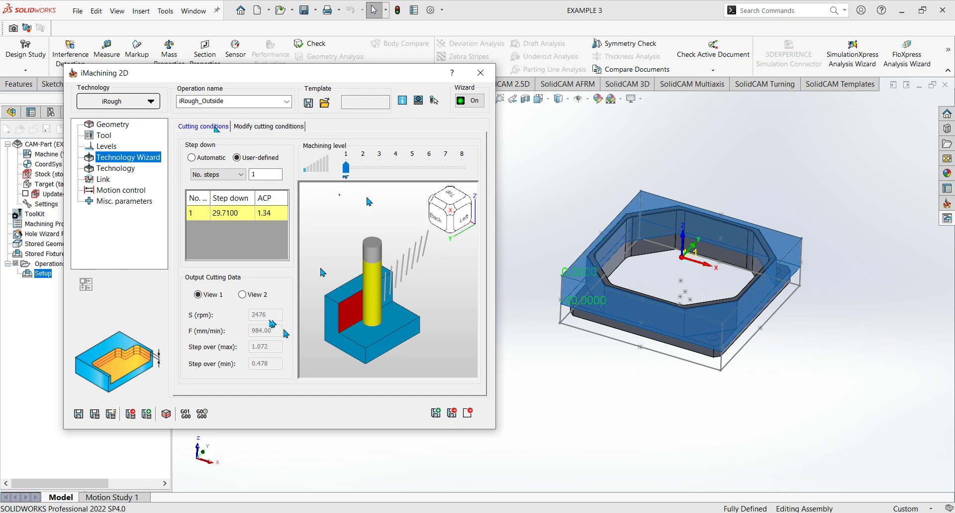
Step: Try the intermediate machining levels in both directions and return the machining level to 8
{"action": "left_click", "coordinate": [366, 167]}
{"action": "left_click", "coordinate": [375, 167]}
{"action": "left_click", "coordinate": [389, 167]}
{"action": "left_click_drag", "start_coordinate": [391, 172], "coordinate": [427, 171]}
{"action": "left_click", "coordinate": [422, 167]}
{"action": "left_click", "coordinate": [401, 167]}
{"action": "left_click", "coordinate": [389, 168]}
{"action": "left_click", "coordinate": [370, 168]}
{"action": "left_click_drag", "start_coordinate": [362, 169], "coordinate": [445, 171]}
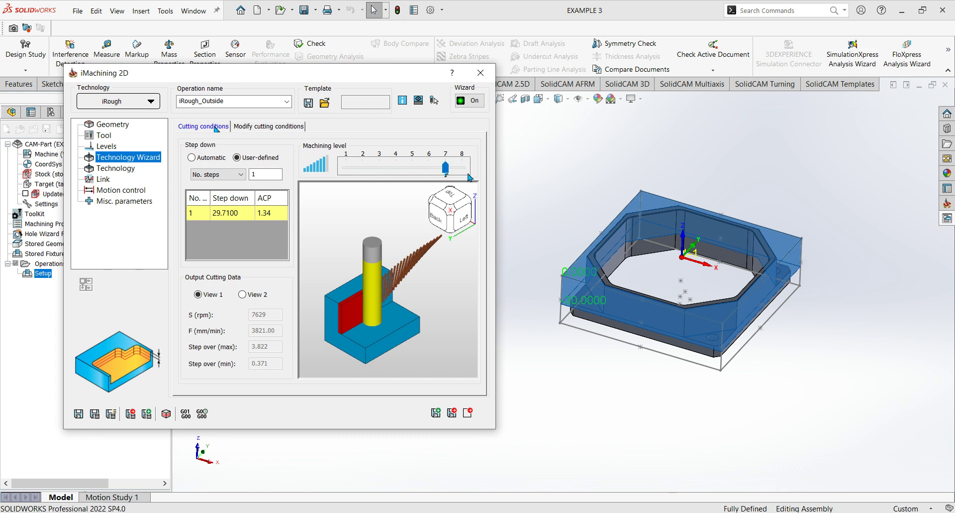
{"action": "left_click", "coordinate": [465, 171]}
{"action": "left_click", "coordinate": [449, 168]}
{"action": "left_click", "coordinate": [462, 171]}
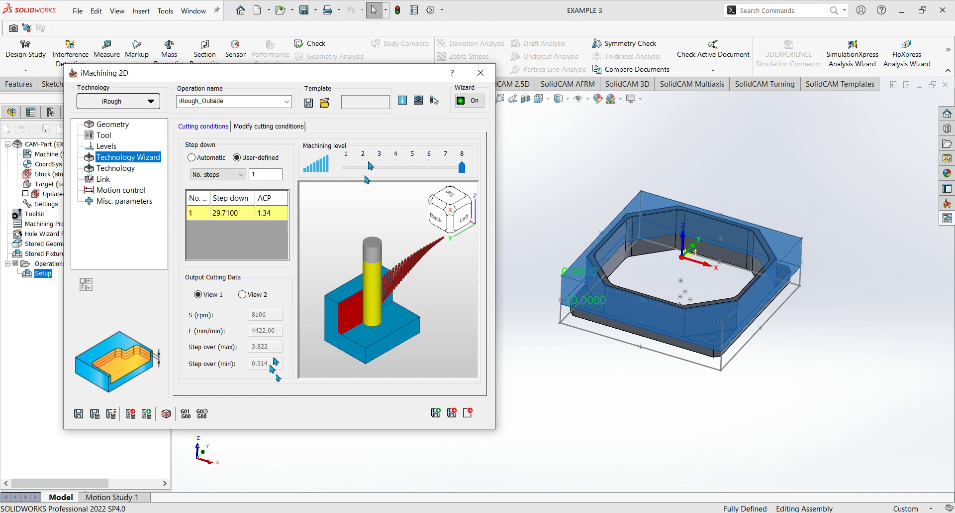
Step: Review the material database and the chip, spindle, feed and cutting angle overrides of the cutting conditions
{"action": "left_click", "coordinate": [264, 128]}
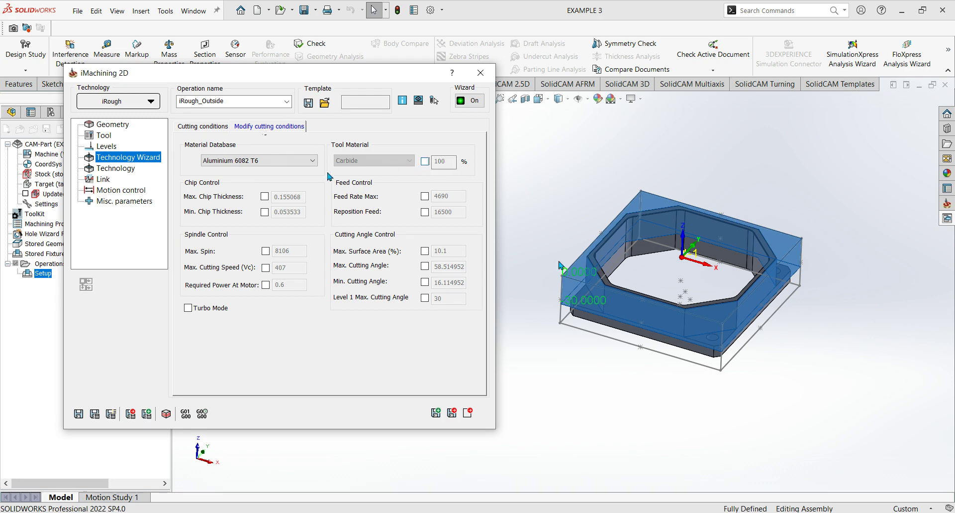
{"action": "left_click", "coordinate": [227, 127]}
{"action": "left_click", "coordinate": [232, 127]}
{"action": "left_click", "coordinate": [223, 127]}
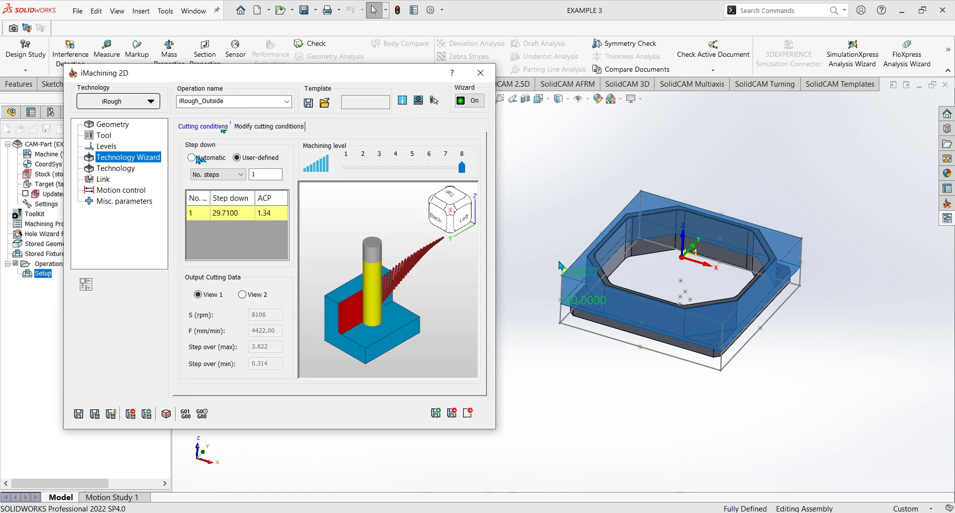
Step: Review the step down, cutting angle, morphing spiral, offset and floor finish parameters, plus the island moating options
{"action": "left_click", "coordinate": [124, 169]}
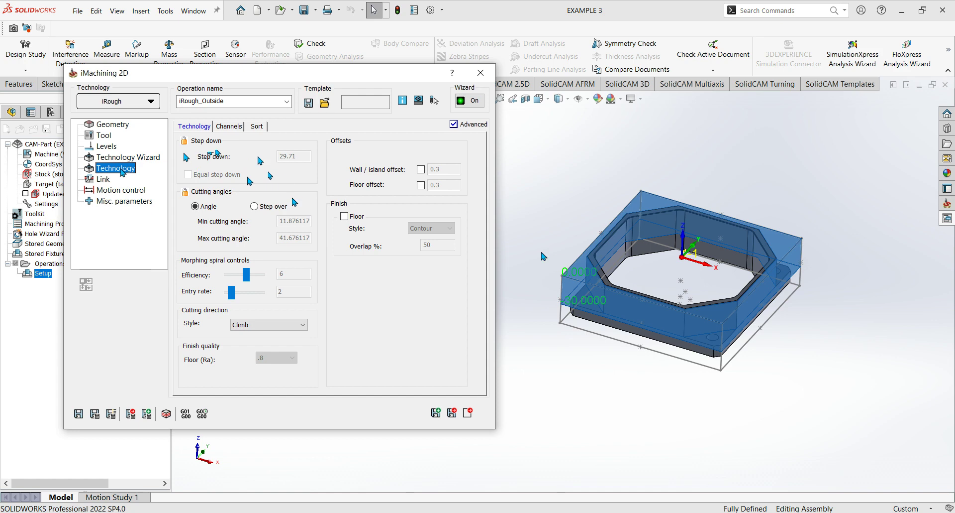
{"action": "mouse_move", "coordinate": [293, 200]}
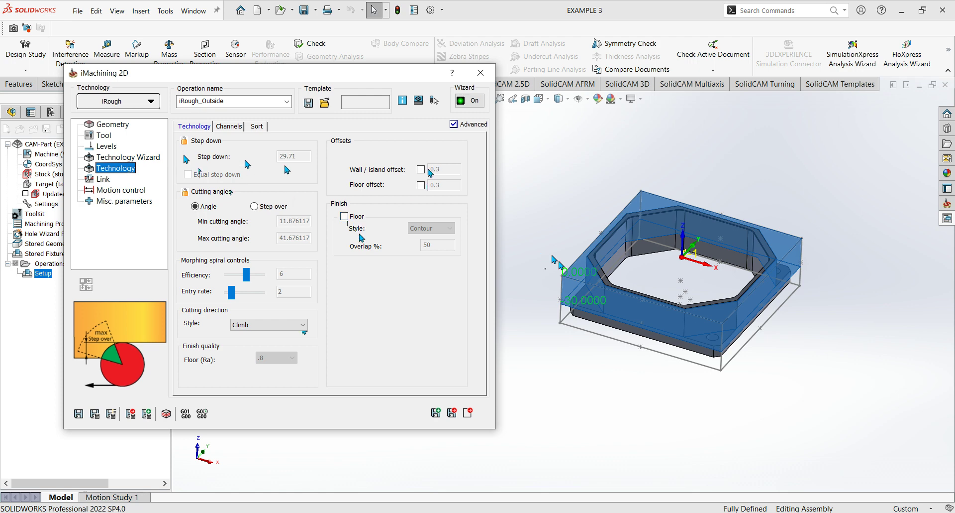
{"action": "left_click", "coordinate": [230, 127]}
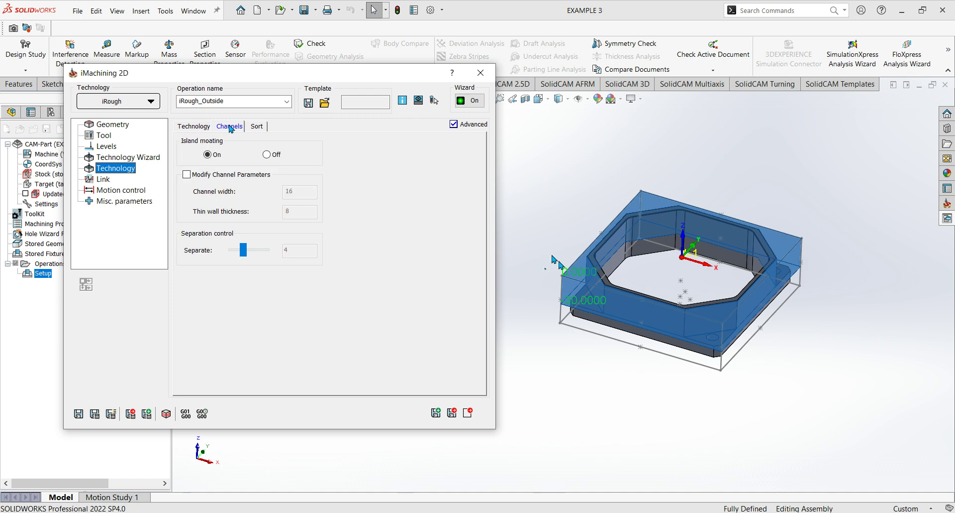
{"action": "mouse_move", "coordinate": [213, 157]}
{"action": "mouse_move", "coordinate": [278, 157]}
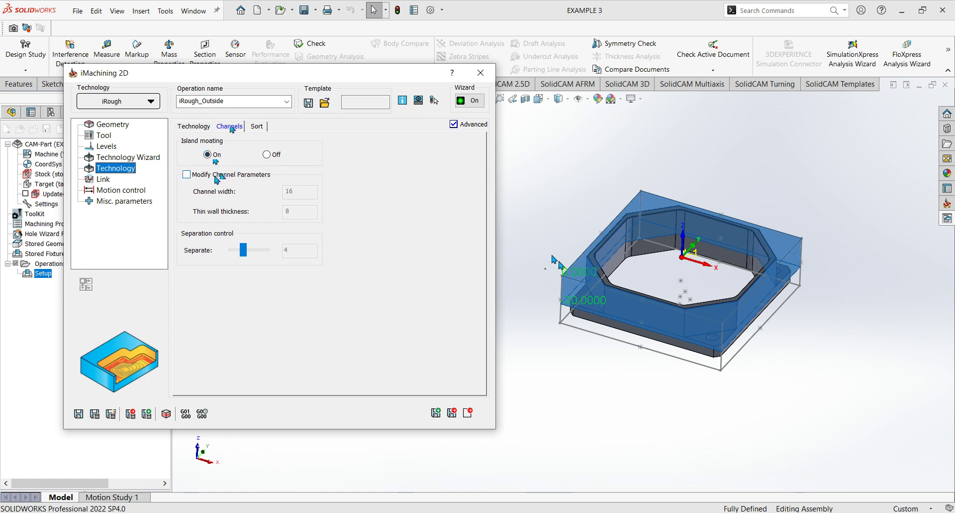
Step: Enable Modify Channel Parameters temporarily to check the channel width and thin wall thickness values, and disable it again
{"action": "left_click", "coordinate": [194, 175]}
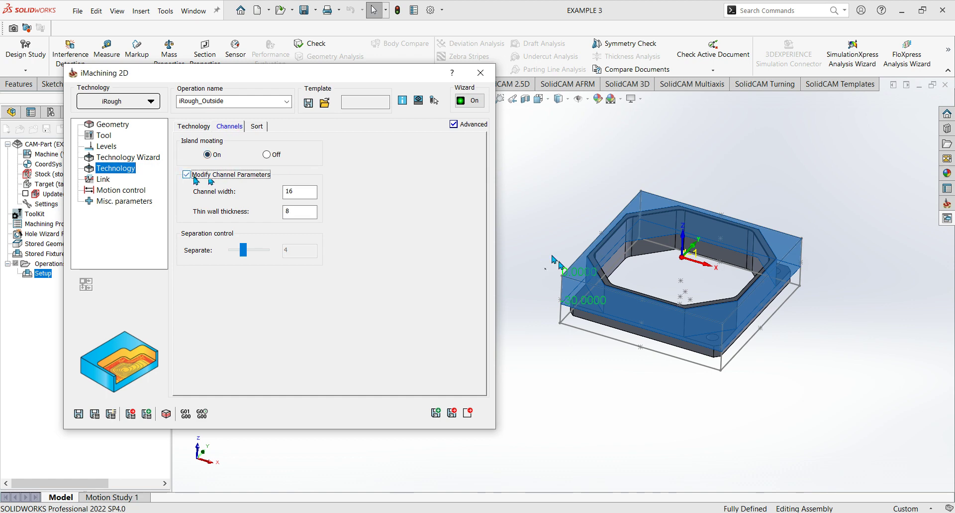
{"action": "left_click", "coordinate": [304, 193]}
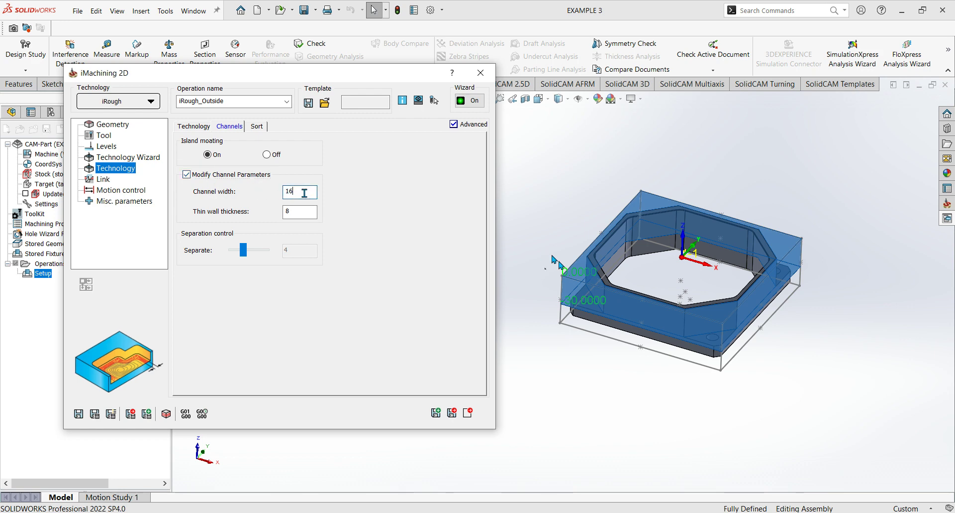
{"action": "left_click", "coordinate": [301, 209]}
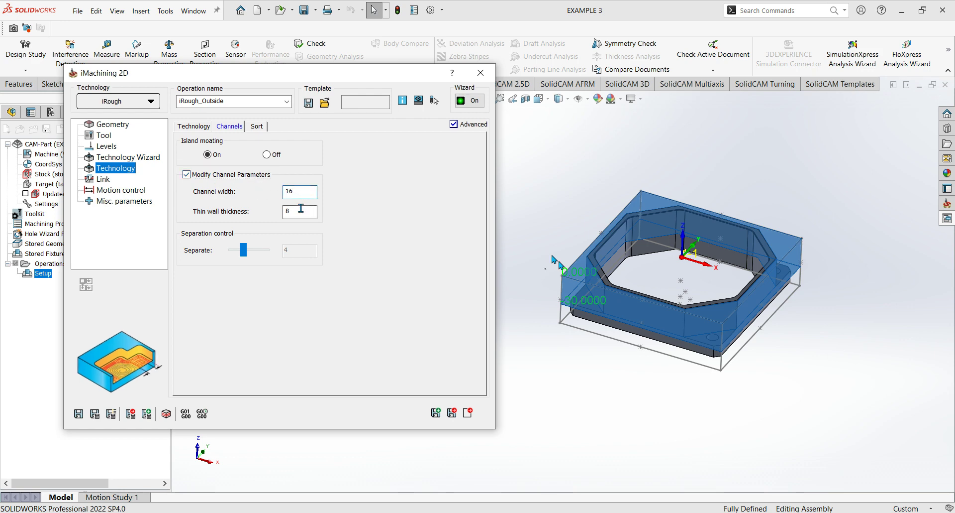
{"action": "left_click", "coordinate": [300, 209]}
{"action": "left_click", "coordinate": [299, 194]}
{"action": "left_click", "coordinate": [299, 212]}
{"action": "left_click", "coordinate": [298, 194]}
{"action": "left_click", "coordinate": [187, 175]}
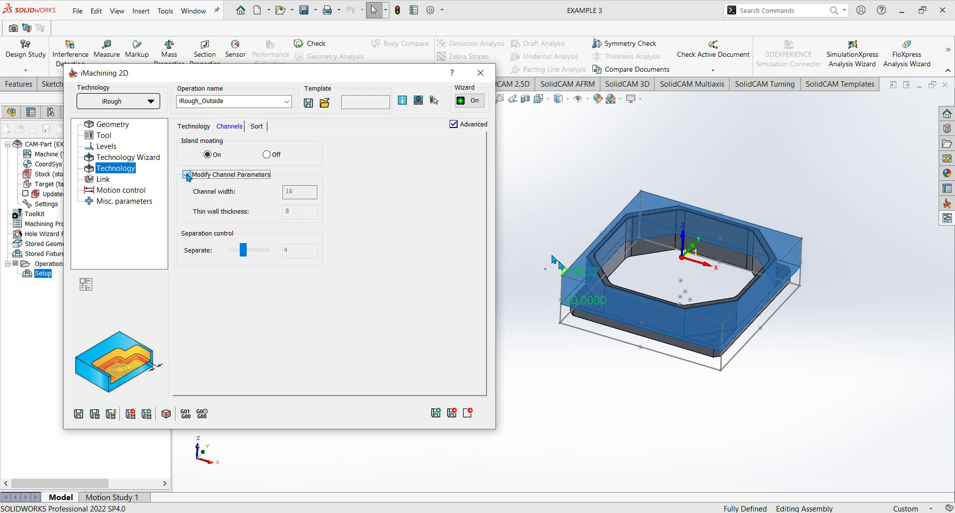
Step: Review the sort options, the helical entry and in-pocket positioning link settings, and the pre-drilling options
{"action": "left_click", "coordinate": [255, 127]}
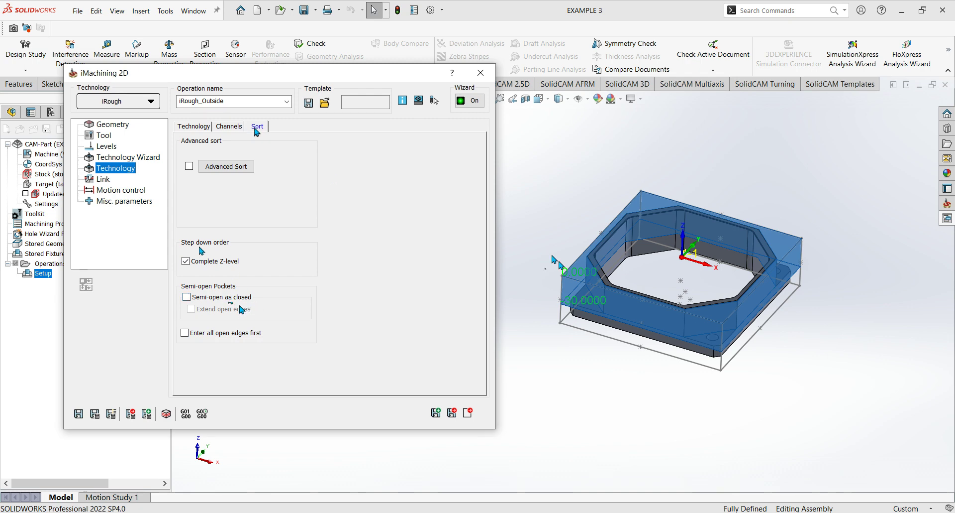
{"action": "left_click", "coordinate": [193, 127]}
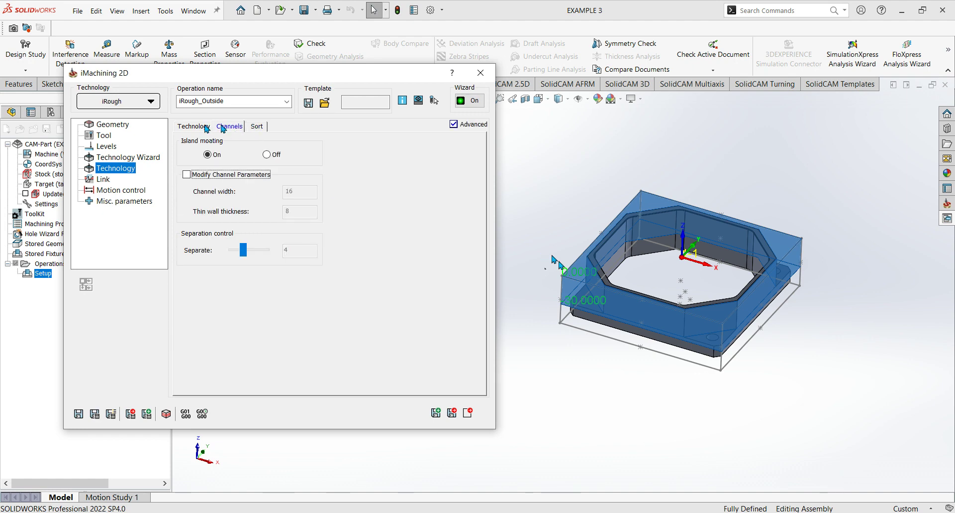
{"action": "left_click", "coordinate": [113, 179]}
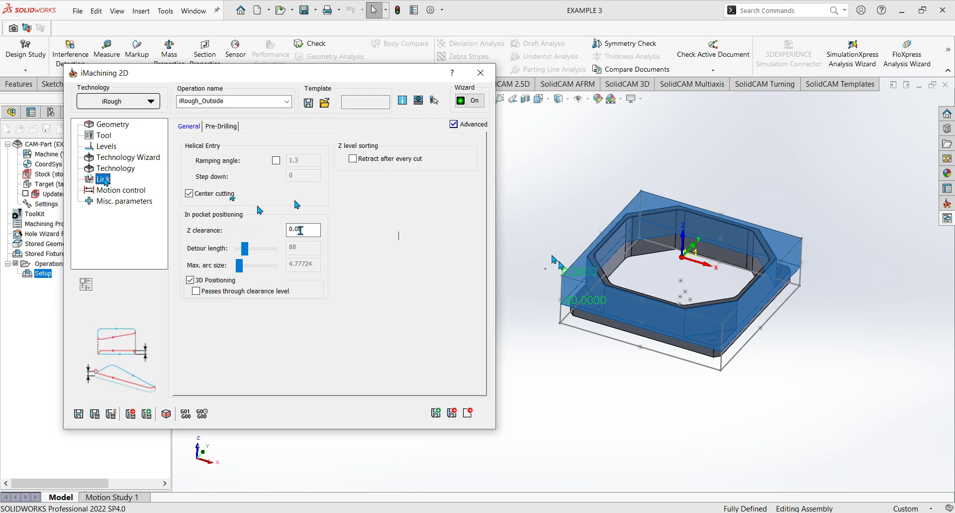
{"action": "left_click", "coordinate": [307, 231]}
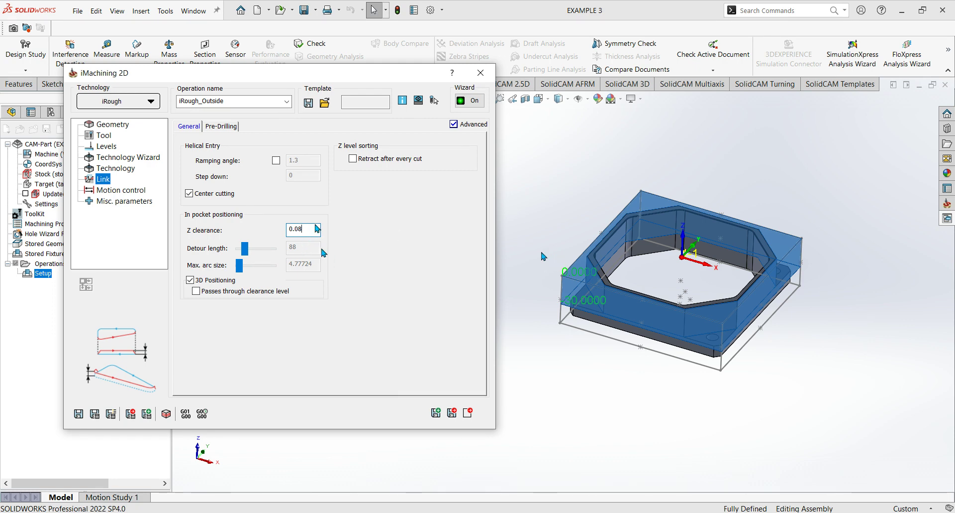
{"action": "left_click", "coordinate": [226, 126]}
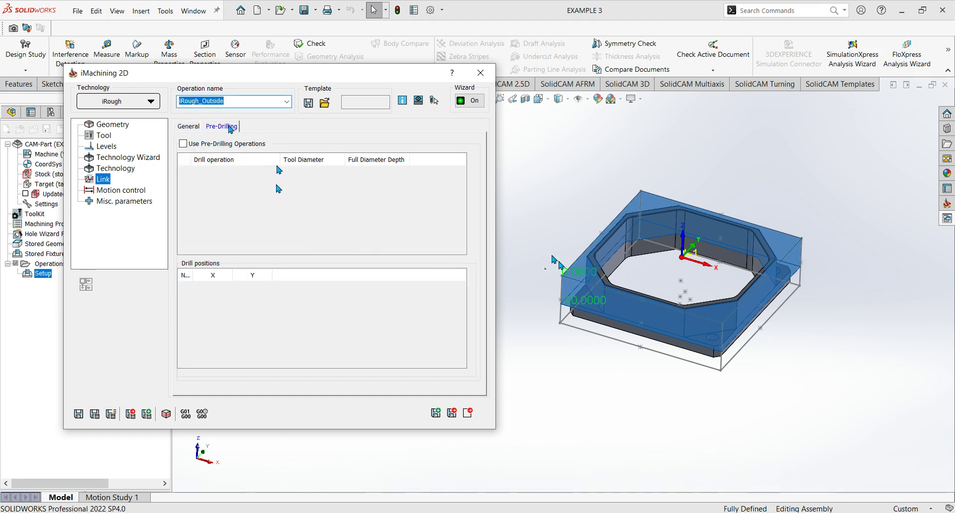
{"action": "left_click", "coordinate": [183, 127]}
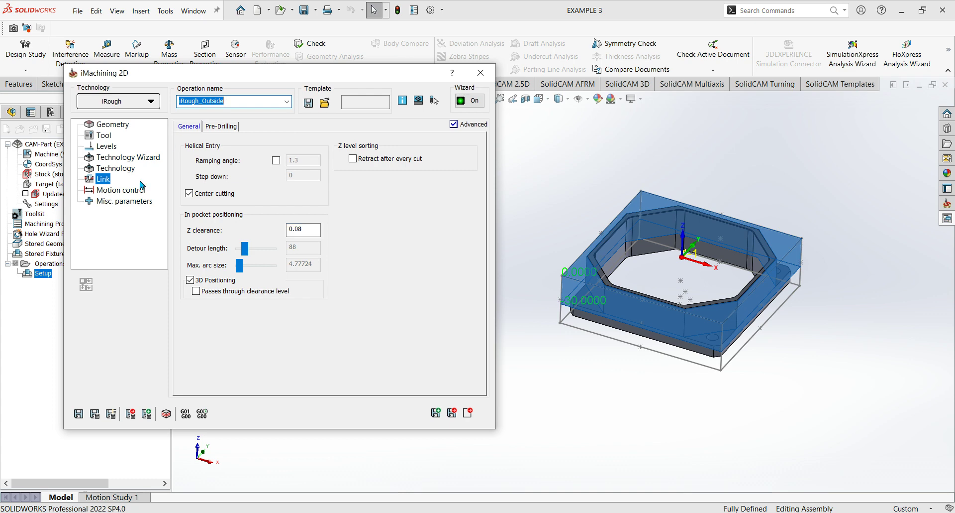
Step: Recheck the wizard's cutting condition overrides and its step down, machining level and output cutting data
{"action": "left_click", "coordinate": [127, 157]}
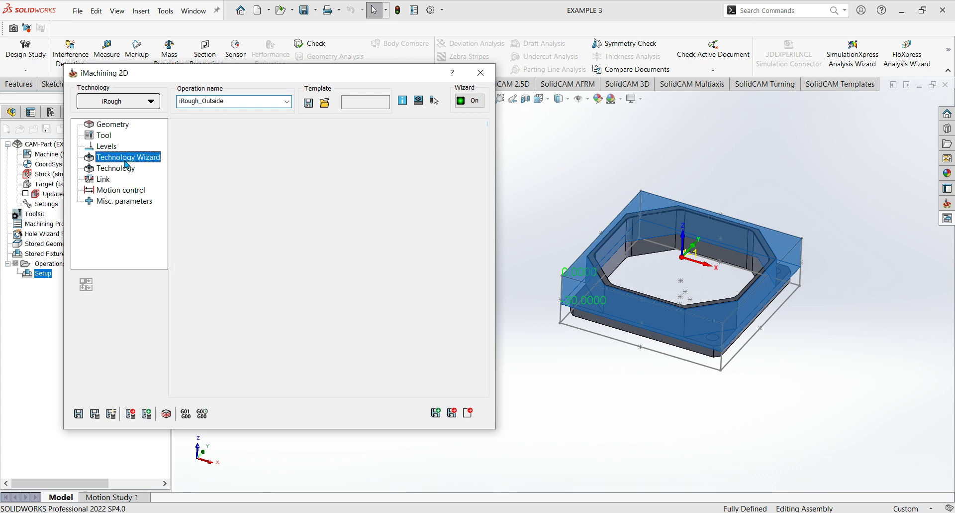
{"action": "left_click", "coordinate": [238, 127]}
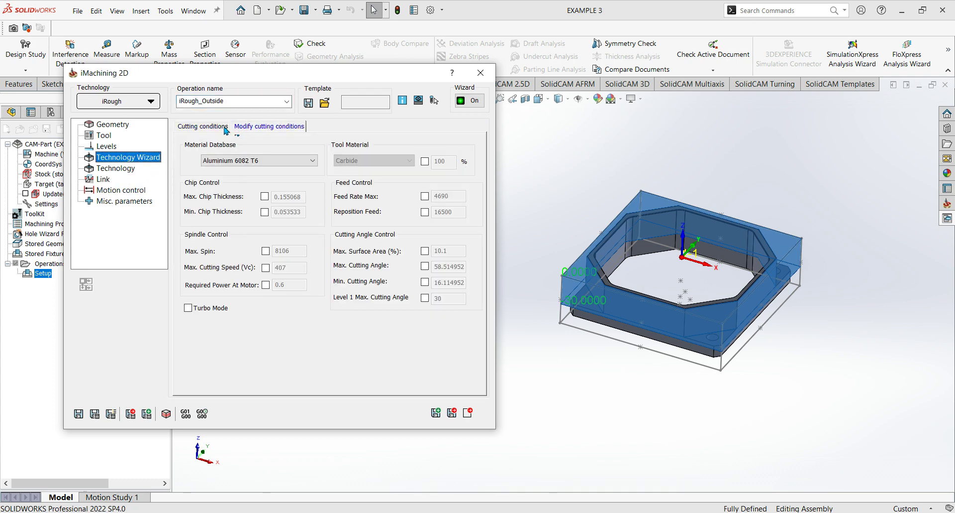
{"action": "left_click", "coordinate": [223, 127]}
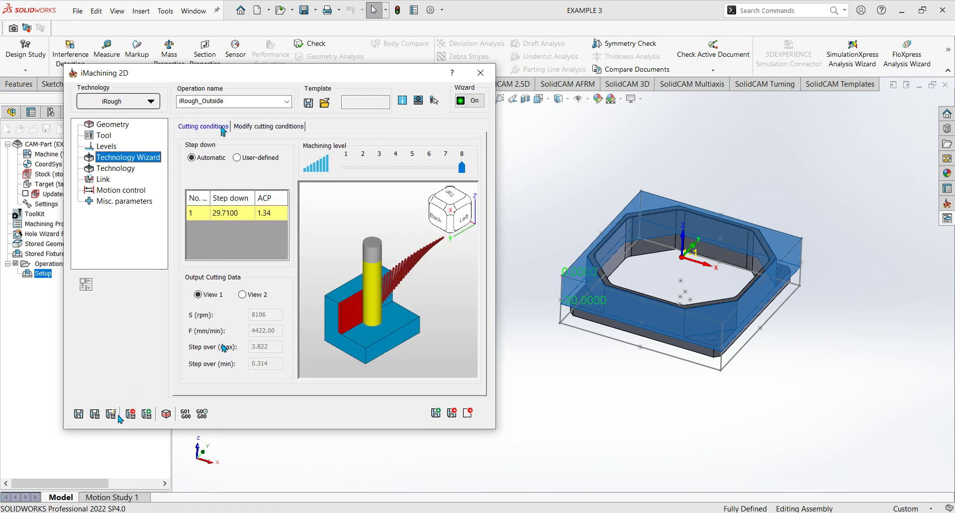
Step: Save and calculate the iRough_Outside operation, and disable its geometry preview to inspect the toolpath around the part
{"action": "left_click", "coordinate": [95, 413]}
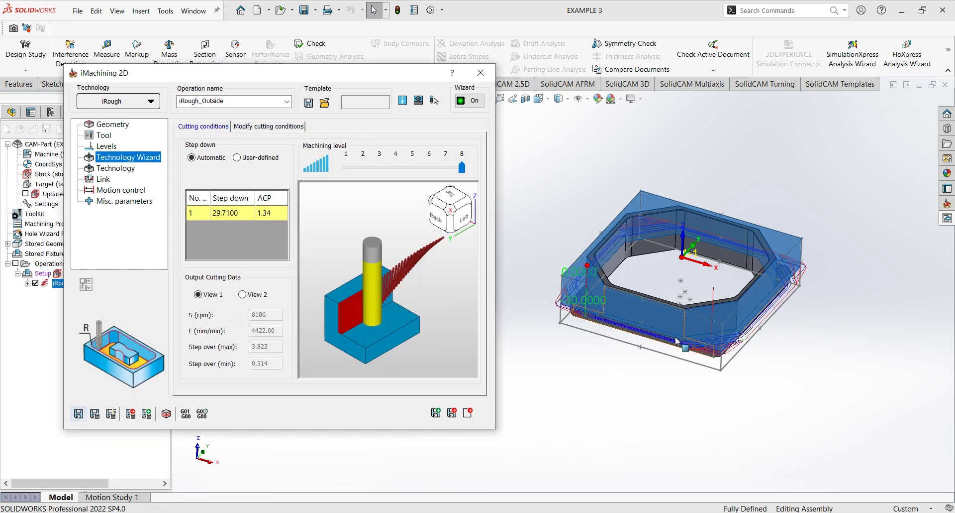
{"action": "scroll", "coordinate": [679, 319], "scroll_direction": "down", "scroll_amount": 5}
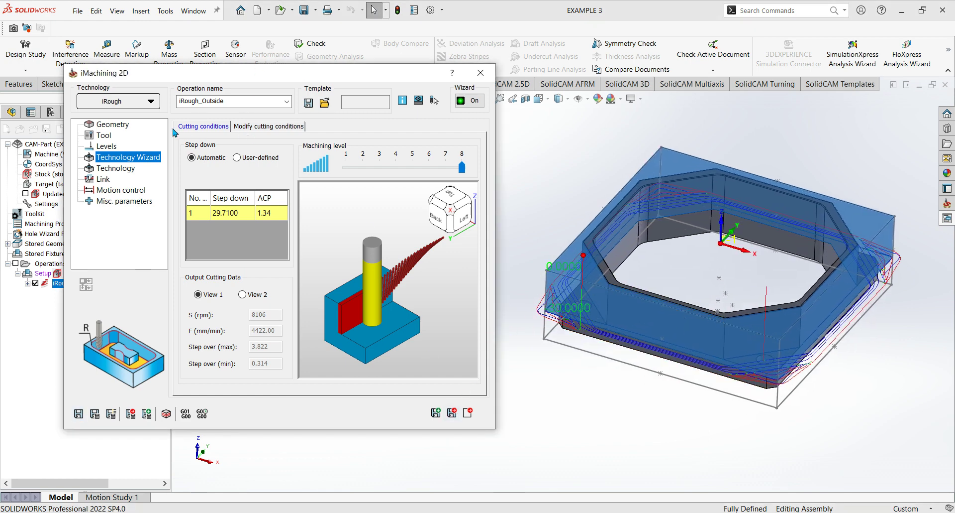
{"action": "left_click", "coordinate": [109, 124]}
{"action": "left_click", "coordinate": [194, 178]}
{"action": "middle_click_drag", "start_coordinate": [658, 341], "coordinate": [680, 318]}
{"action": "left_click_drag", "start_coordinate": [260, 68], "coordinate": [250, 50]}
{"action": "middle_click_drag", "start_coordinate": [652, 283], "coordinate": [698, 263]}
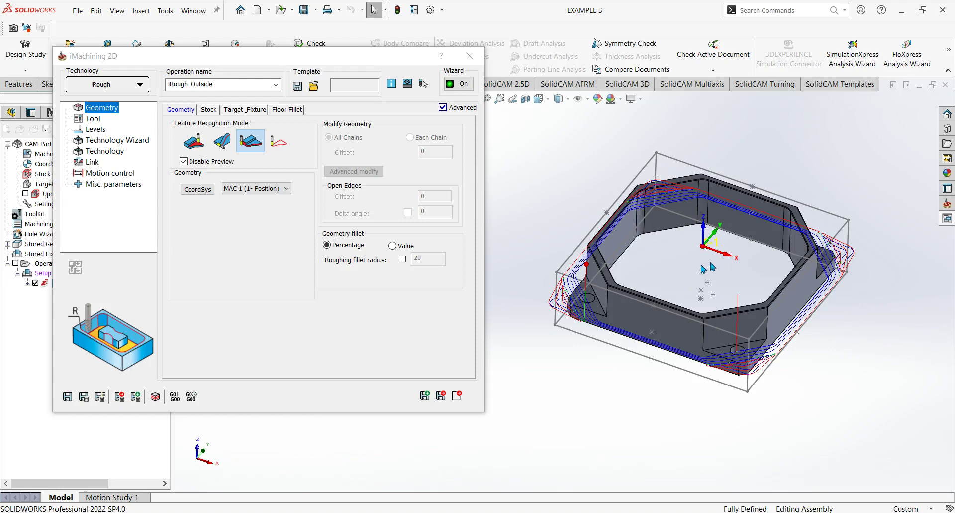
{"action": "middle_click_drag", "start_coordinate": [704, 268], "coordinate": [685, 263], "text": "ctrl"}
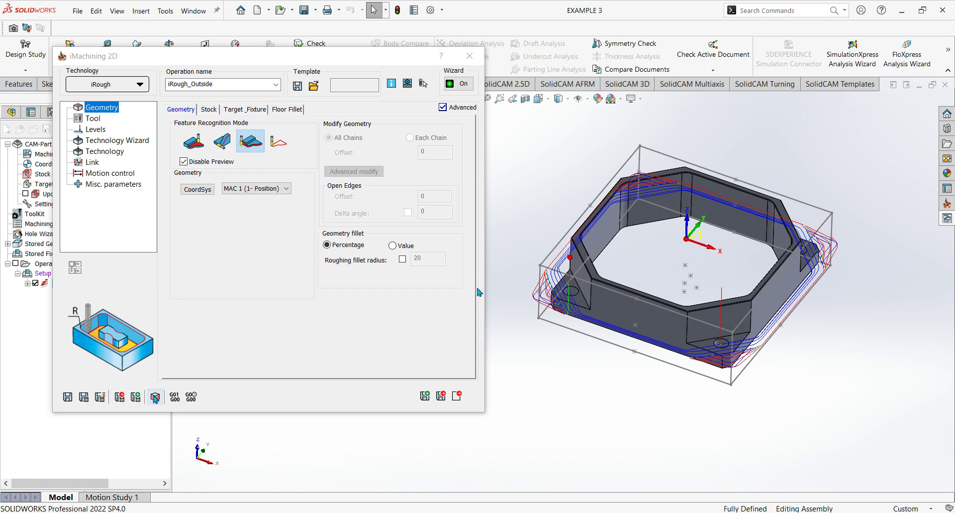
Step: Simulate the iRough_Outside operation in the SolidCAM Simulator at increasing playback speed, and close the simulator at the end
{"action": "left_click", "coordinate": [155, 397]}
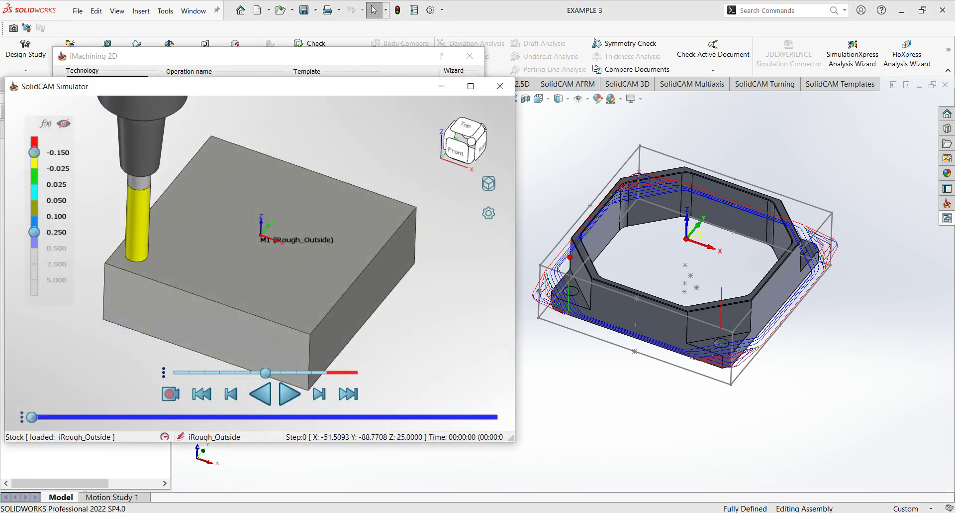
{"action": "middle_click_drag", "start_coordinate": [258, 204], "coordinate": [323, 191], "text": "ctrl"}
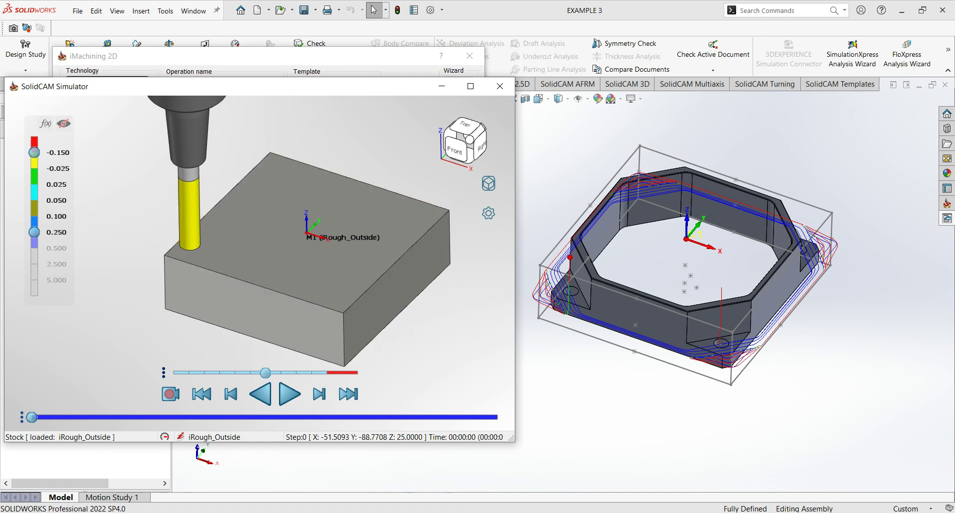
{"action": "left_click", "coordinate": [289, 394]}
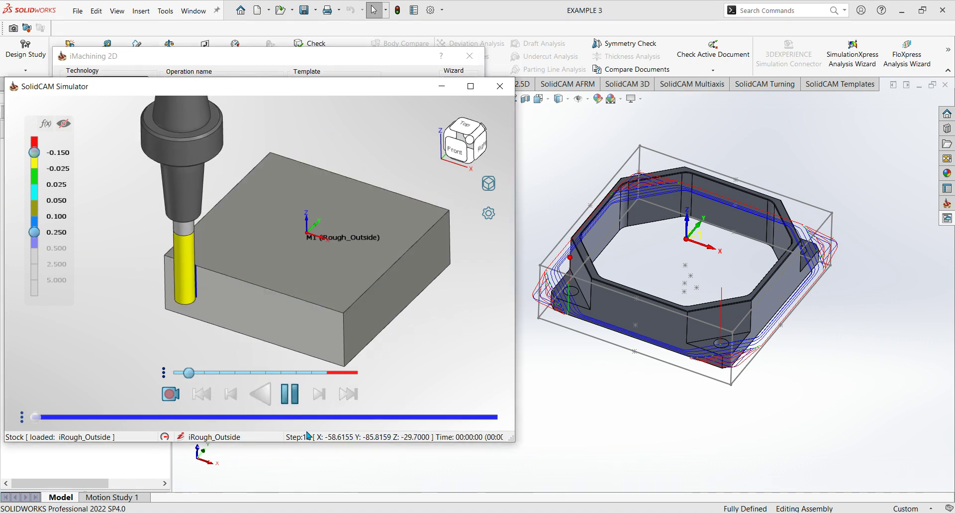
{"action": "left_click", "coordinate": [247, 373]}
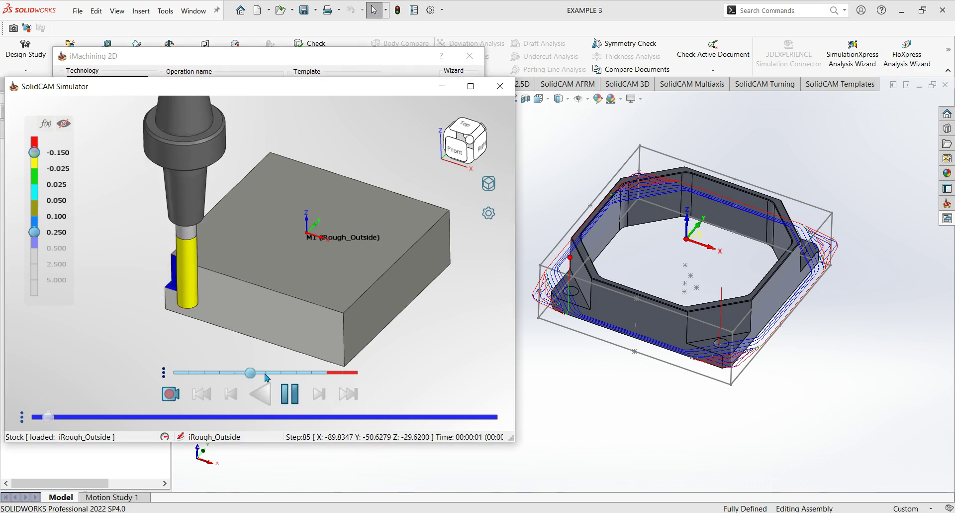
{"action": "left_click", "coordinate": [280, 373]}
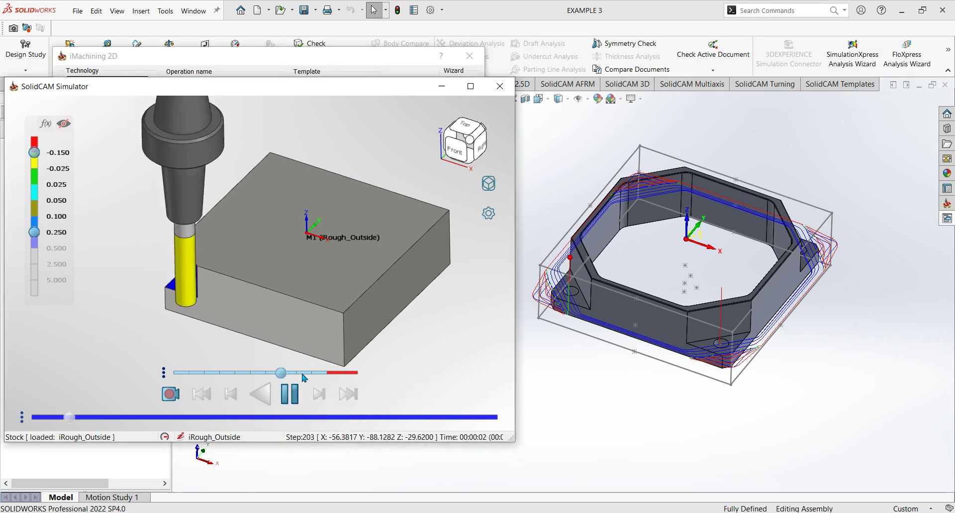
{"action": "left_click", "coordinate": [302, 374]}
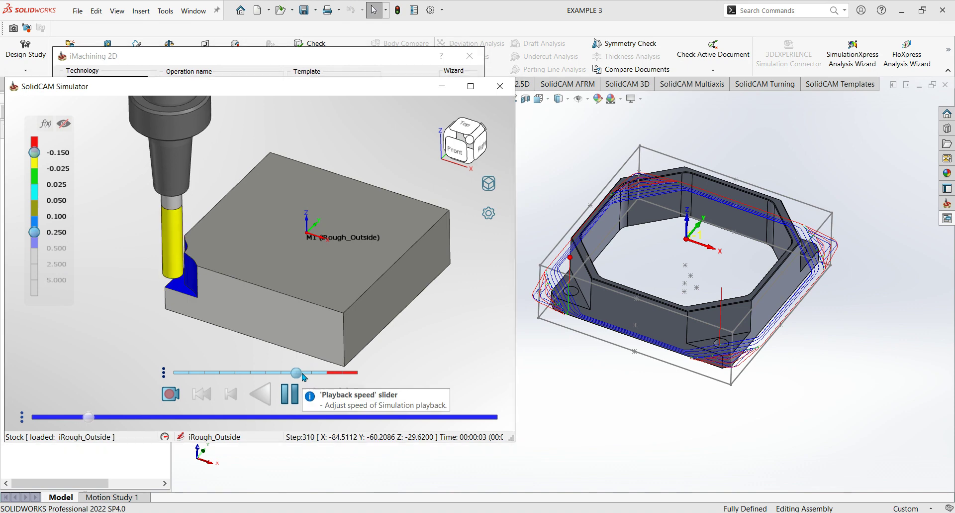
{"action": "left_click", "coordinate": [318, 373]}
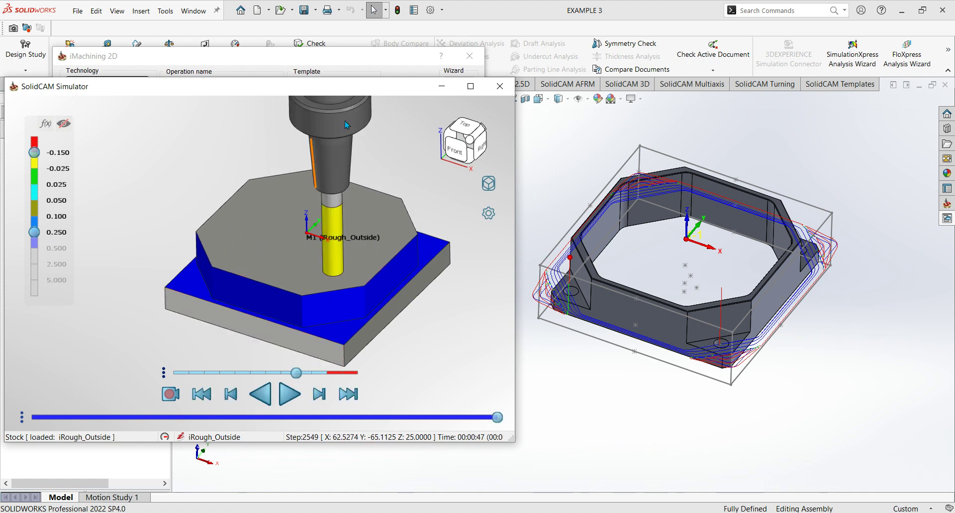
{"action": "mouse_move", "coordinate": [423, 331]}
{"action": "middle_mouse_down"}
{"action": "mouse_move", "coordinate": [426, 319]}
{"action": "mouse_move", "coordinate": [451, 327]}
{"action": "mouse_move", "coordinate": [426, 314]}
{"action": "mouse_move", "coordinate": [418, 330]}
{"action": "middle_mouse_up"}
{"action": "left_click", "coordinate": [500, 85]}
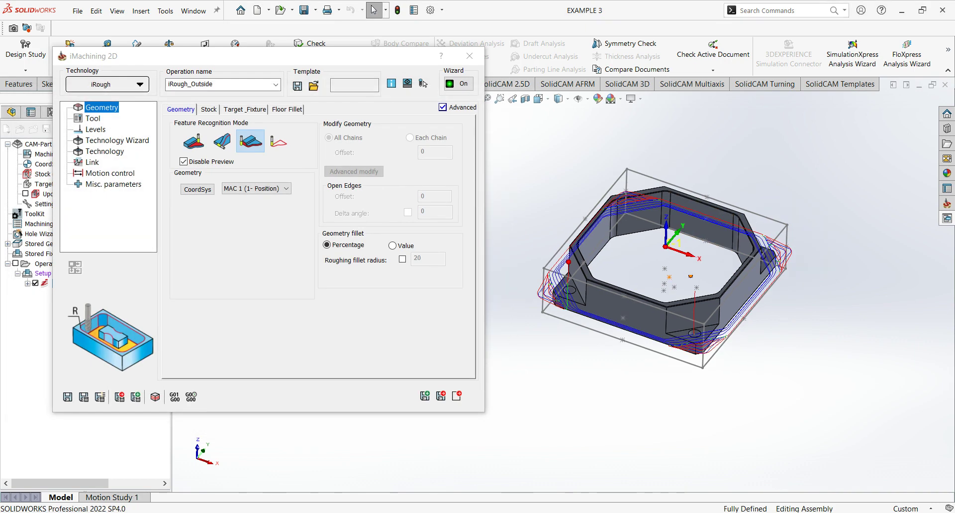
Step: Save the iRough_Outside operation and create a copy of it for the next cut
{"action": "middle_click_drag", "start_coordinate": [595, 344], "coordinate": [599, 332]}
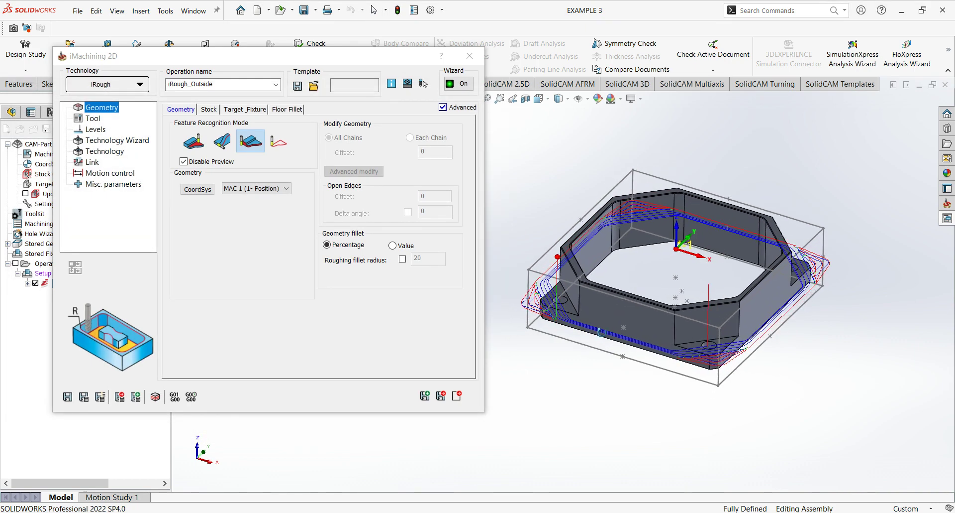
{"action": "scroll", "coordinate": [610, 314], "scroll_direction": "down", "scroll_amount": 2}
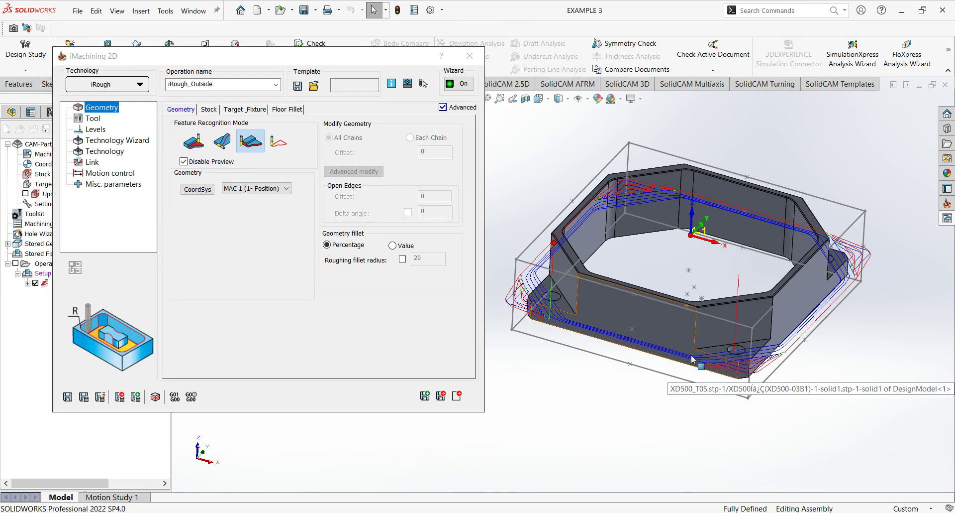
{"action": "middle_click_drag", "start_coordinate": [657, 316], "coordinate": [653, 320], "text": "ctrl"}
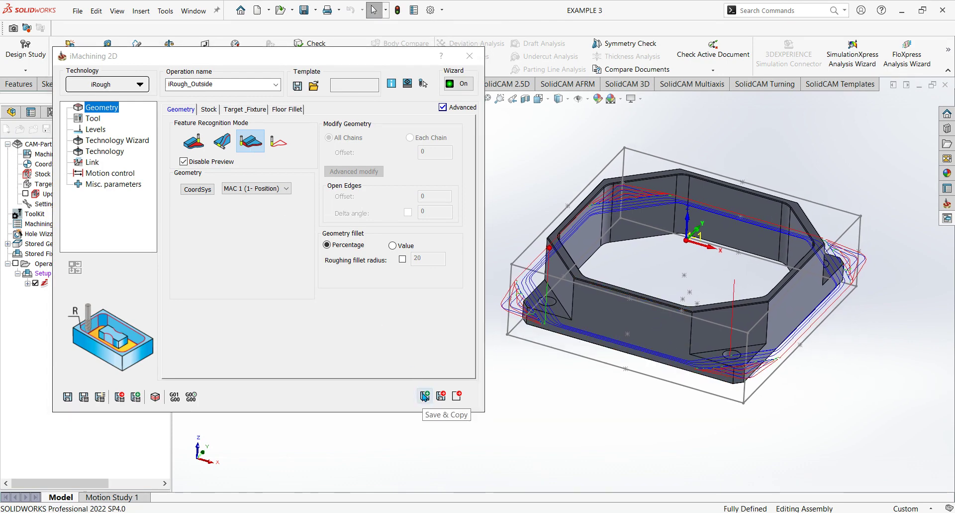
{"action": "left_click", "coordinate": [424, 396]}
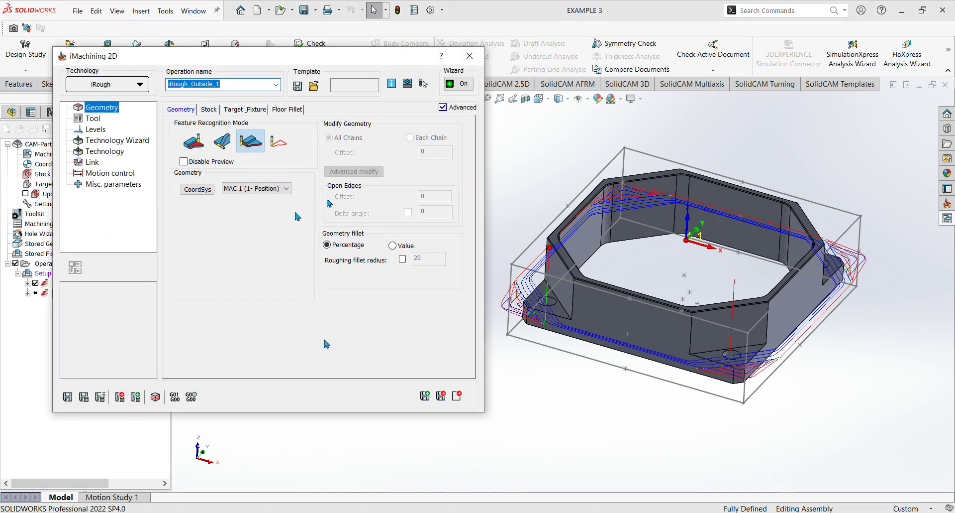
Step: Set the copied operation's upper level to -29.7 and its pocket depth to 12.3, picking the part's bottom face as the lower level
{"action": "left_click", "coordinate": [95, 130]}
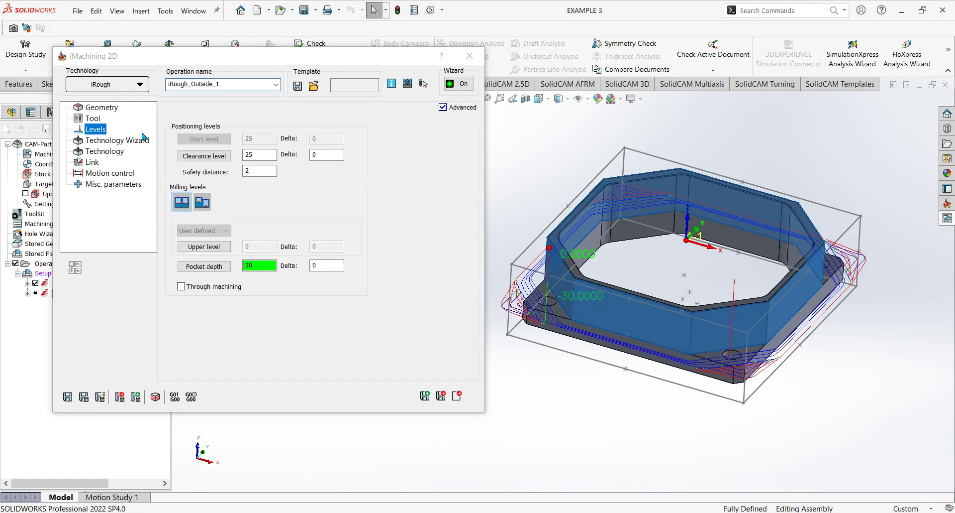
{"action": "left_click", "coordinate": [259, 268]}
{"action": "middle_click_drag", "start_coordinate": [558, 327], "coordinate": [558, 278]}
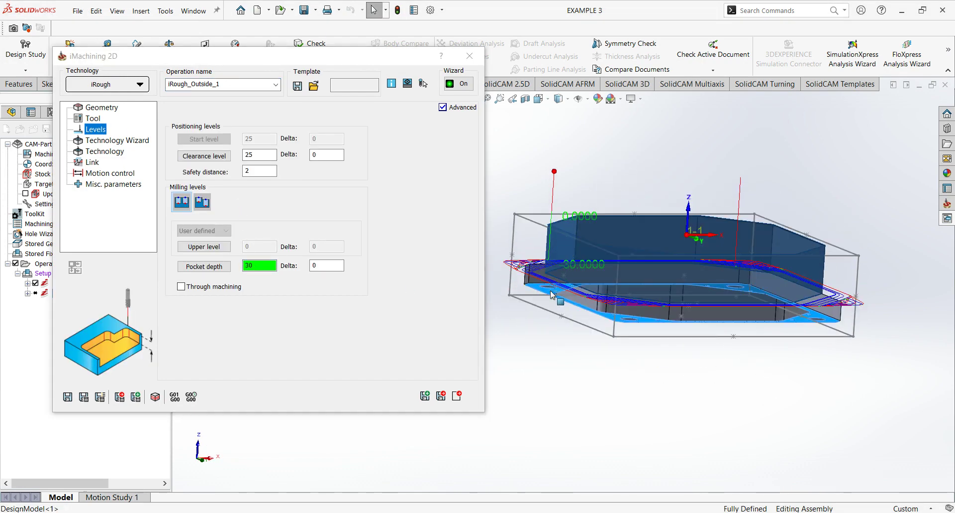
{"action": "left_click", "coordinate": [559, 285]}
{"action": "middle_click_drag", "start_coordinate": [529, 207], "coordinate": [589, 334]}
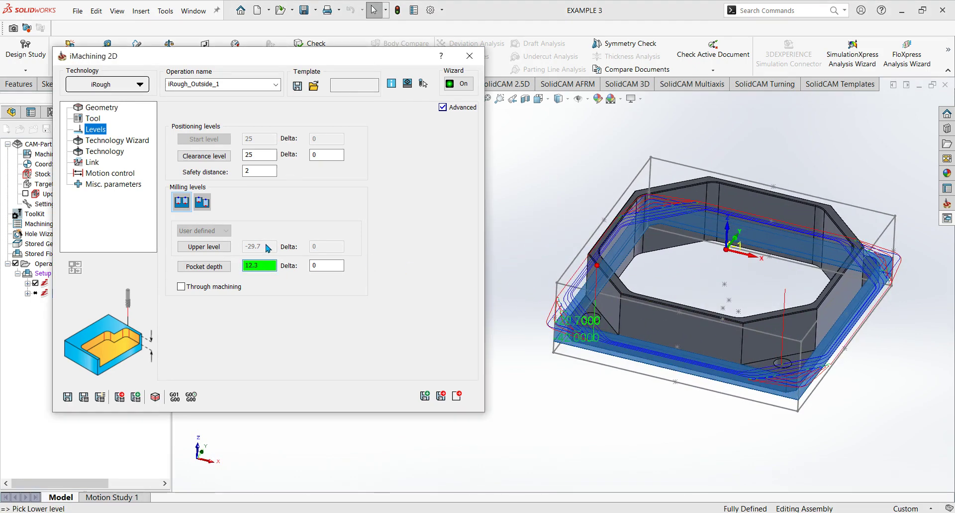
{"action": "mouse_move", "coordinate": [193, 60]}
{"action": "left_mouse_down"}
{"action": "mouse_move", "coordinate": [157, 414]}
{"action": "mouse_move", "coordinate": [240, 70]}
{"action": "mouse_move", "coordinate": [205, 69]}
{"action": "left_mouse_up"}
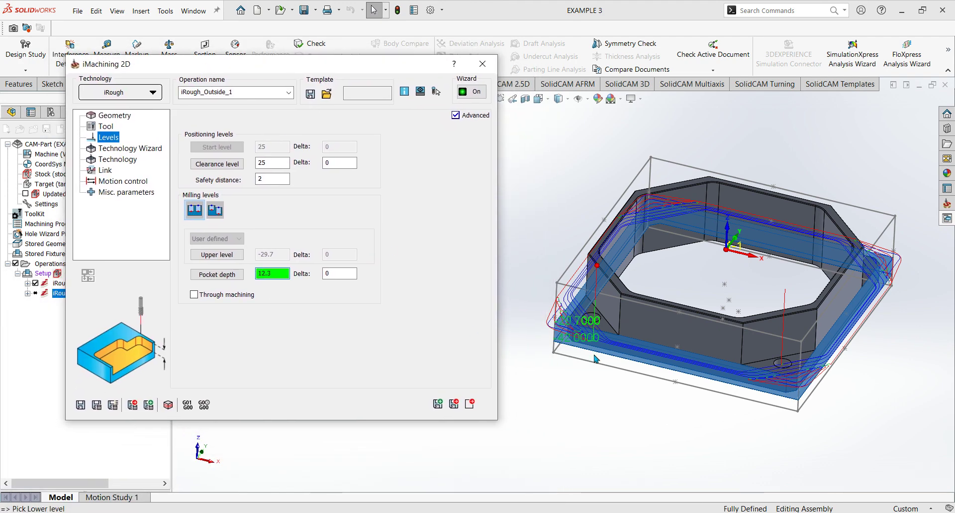
{"action": "mouse_move", "coordinate": [599, 327]}
{"action": "middle_mouse_down"}
{"action": "mouse_move", "coordinate": [603, 302]}
{"action": "mouse_move", "coordinate": [602, 320]}
{"action": "middle_mouse_up"}
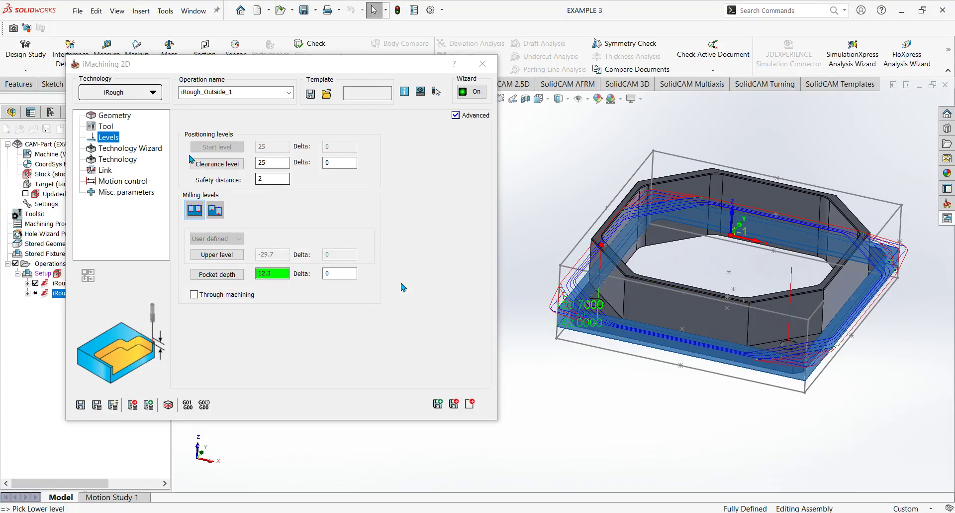
Step: Lower the copied operation's machining level to 4, save and calculate it, and exit the operation
{"action": "left_click", "coordinate": [120, 147]}
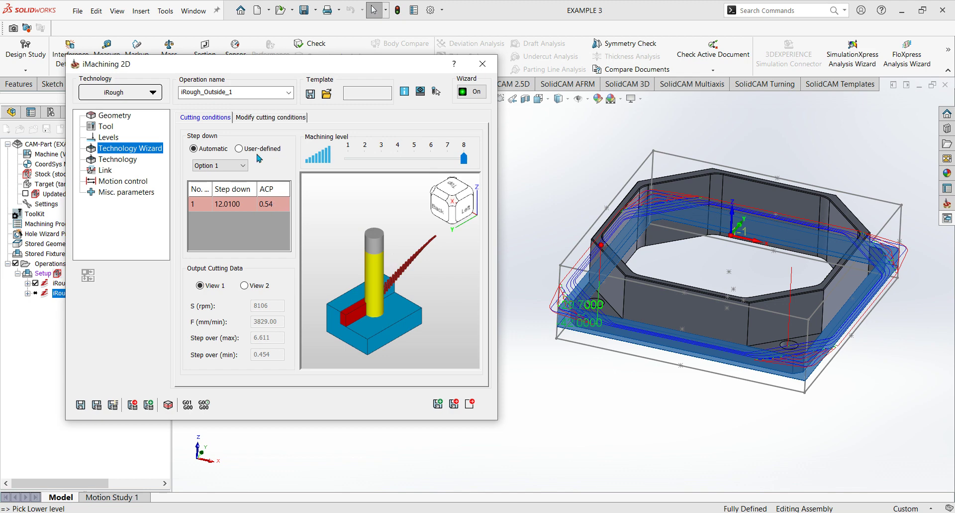
{"action": "left_click", "coordinate": [399, 157]}
{"action": "left_click", "coordinate": [398, 158]}
{"action": "left_click", "coordinate": [396, 157]}
{"action": "left_click", "coordinate": [395, 157]}
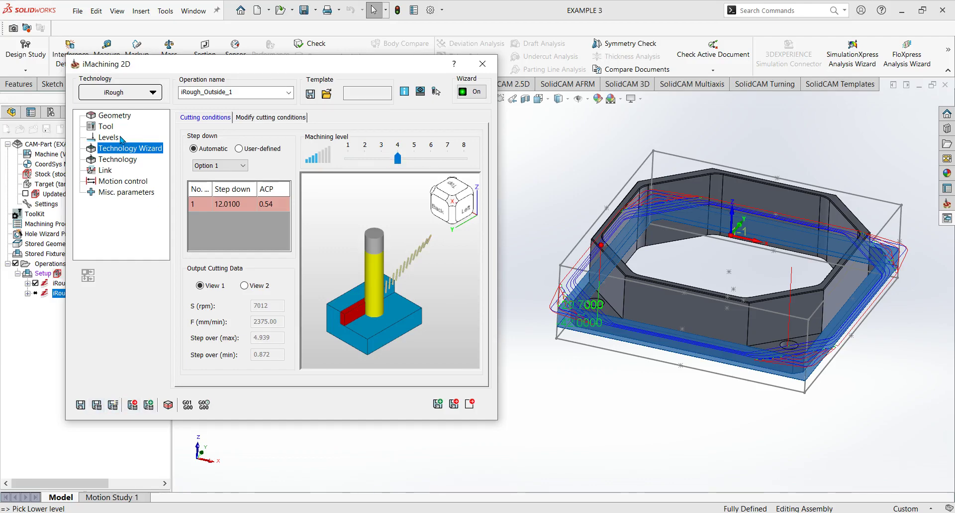
{"action": "left_click", "coordinate": [103, 403]}
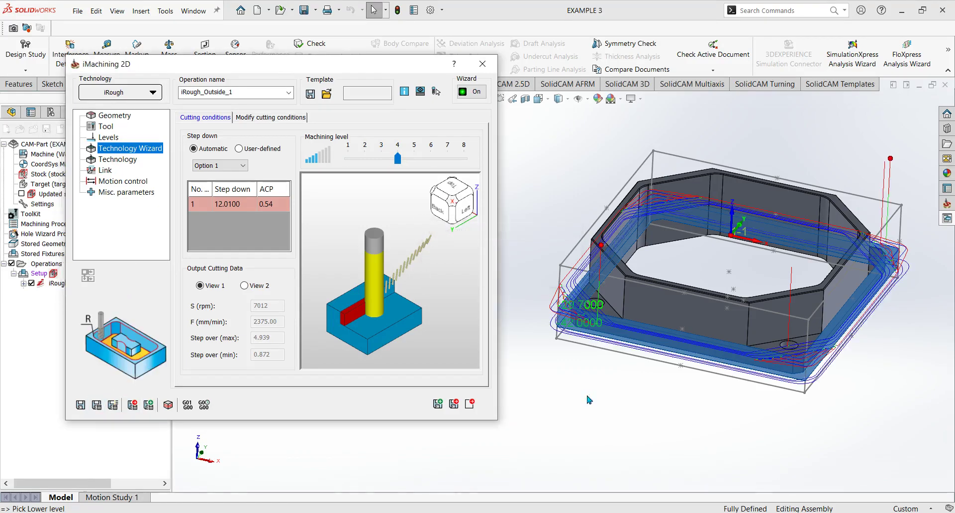
{"action": "left_click", "coordinate": [469, 404]}
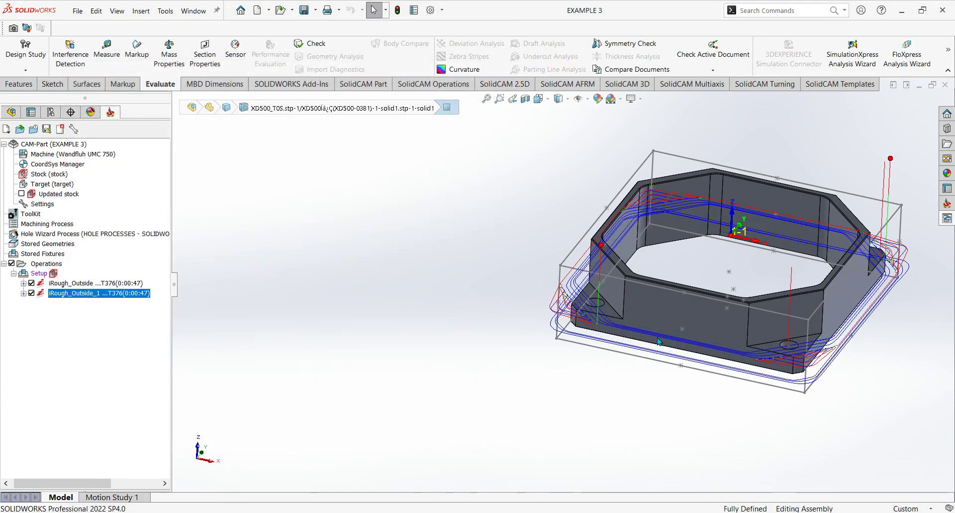
Step: Inspect the toolpaths around the part and hide both the iRough_Outside and iRough_Outside_1 toolpaths
{"action": "middle_click_drag", "start_coordinate": [571, 369], "coordinate": [643, 291]}
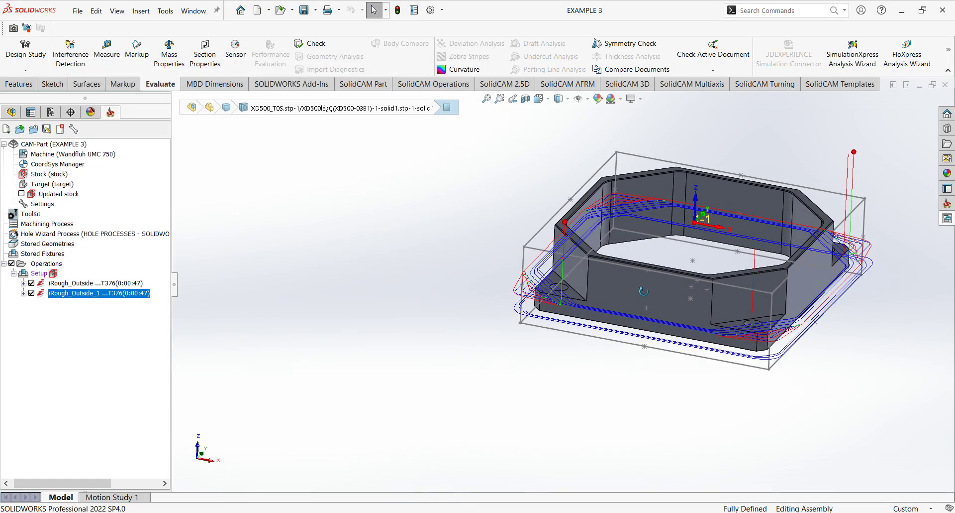
{"action": "left_click", "coordinate": [31, 282]}
{"action": "middle_click_drag", "start_coordinate": [547, 343], "coordinate": [678, 307]}
{"action": "middle_click_drag", "start_coordinate": [679, 303], "coordinate": [644, 300]}
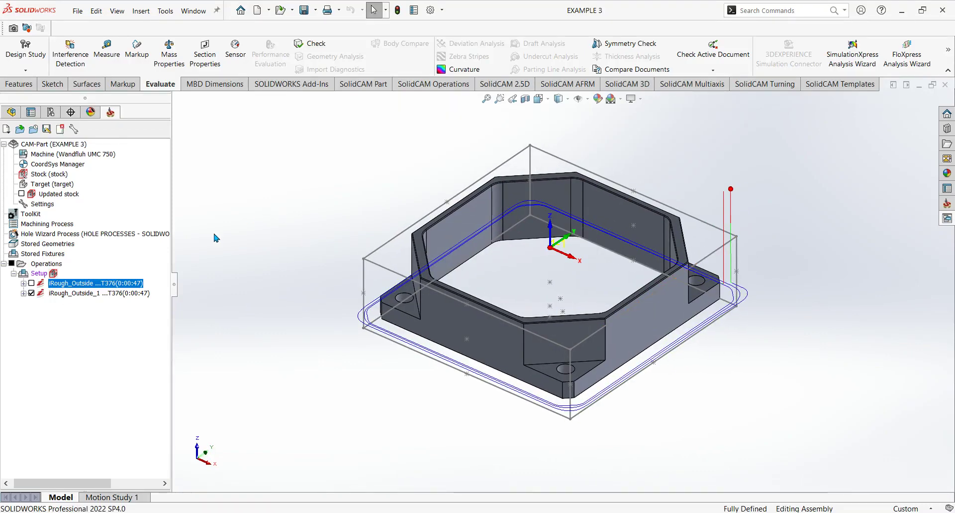
{"action": "left_click", "coordinate": [33, 293]}
{"action": "left_click", "coordinate": [39, 274]}
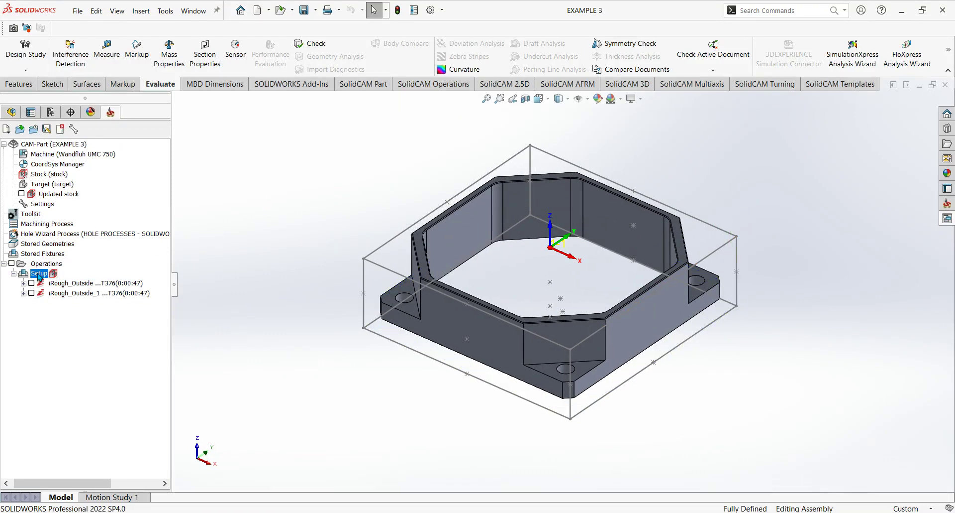
Step: Simulate the setup in SolidVerify, running the first roughing operation to its end with the simulation speed adjusted
{"action": "key", "text": "s"}
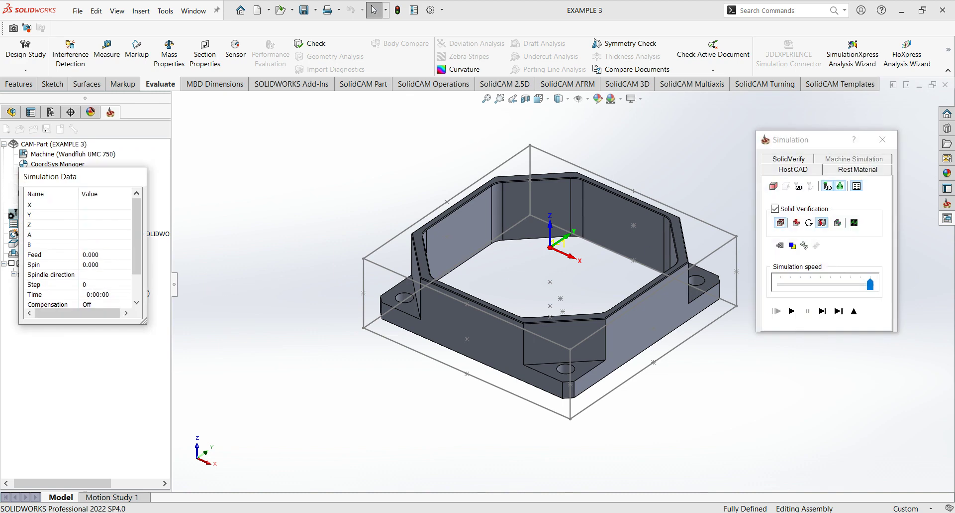
{"action": "left_click", "coordinate": [789, 159]}
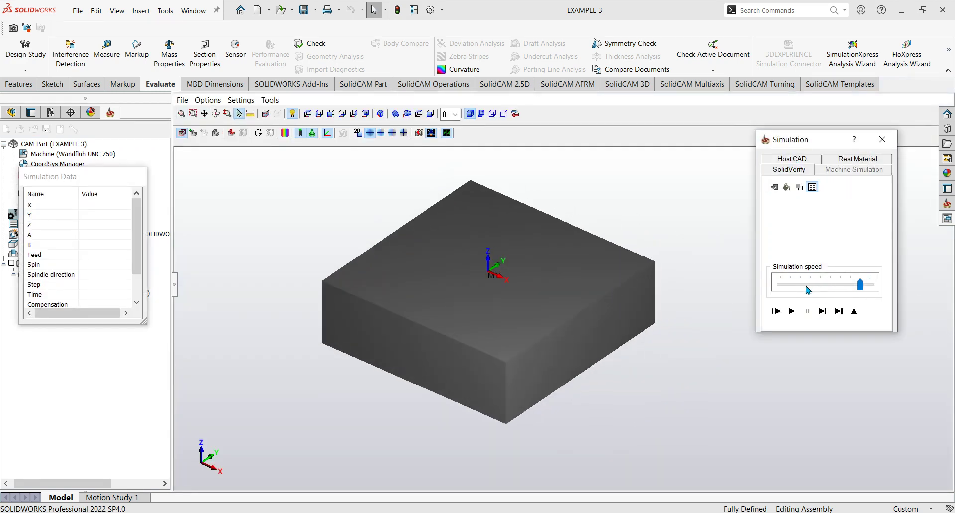
{"action": "left_click", "coordinate": [839, 311]}
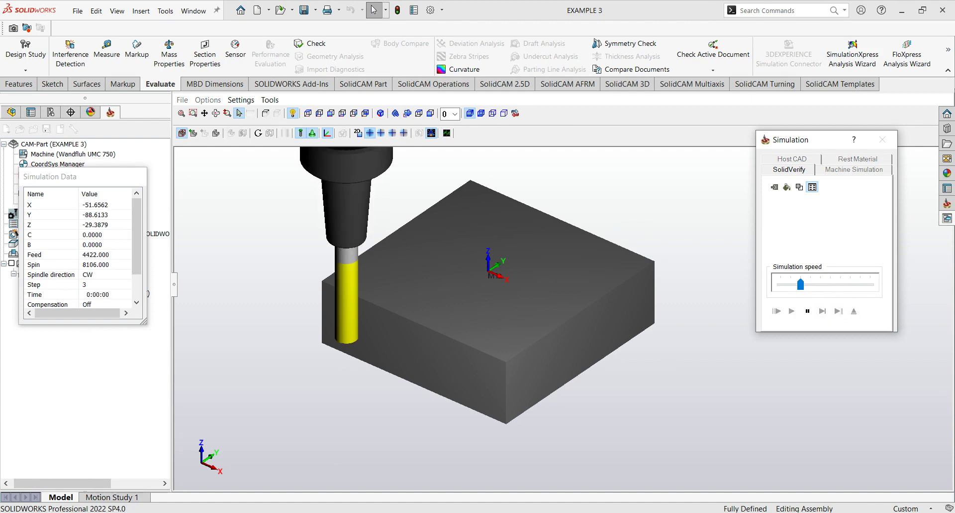
{"action": "left_click", "coordinate": [824, 288]}
{"action": "left_click", "coordinate": [824, 286]}
{"action": "left_click", "coordinate": [833, 286]}
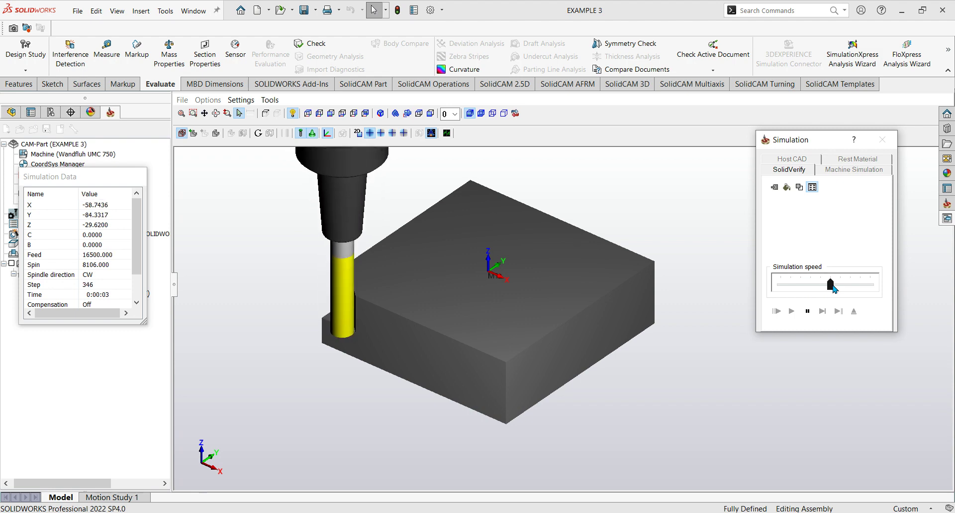
{"action": "left_click_drag", "start_coordinate": [835, 288], "coordinate": [846, 287]}
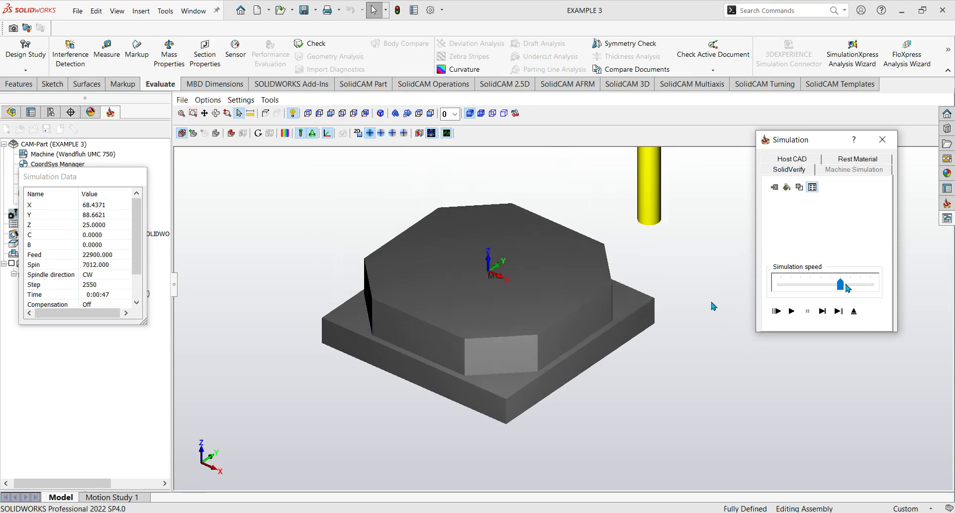
Step: Run the SolidVerify simulation of the second roughing operation and examine the machined stock around the base flange
{"action": "mouse_move", "coordinate": [562, 325]}
{"action": "middle_mouse_down"}
{"action": "mouse_move", "coordinate": [568, 303]}
{"action": "mouse_move", "coordinate": [566, 316]}
{"action": "middle_mouse_up"}
{"action": "left_click", "coordinate": [840, 312]}
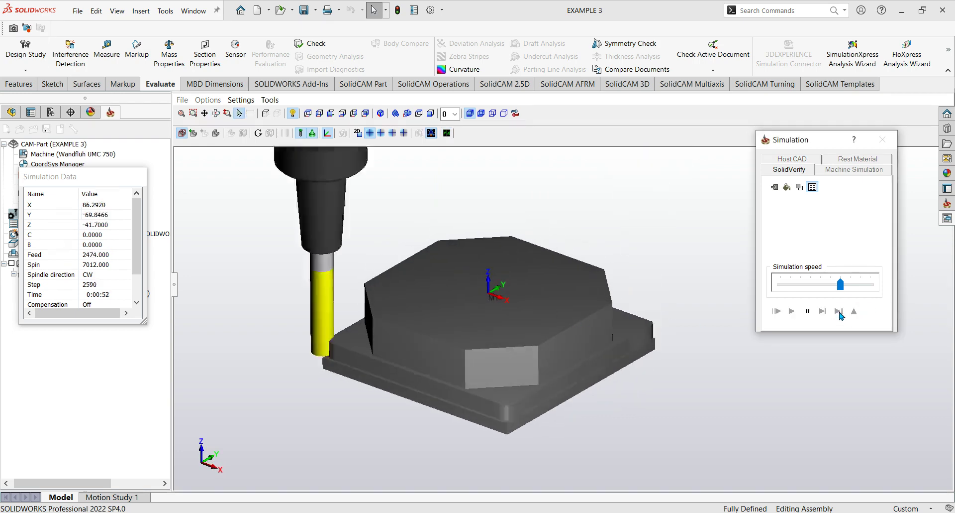
{"action": "middle_click_drag", "start_coordinate": [566, 370], "coordinate": [605, 324]}
{"action": "scroll", "coordinate": [628, 347], "scroll_direction": "down", "scroll_amount": 3}
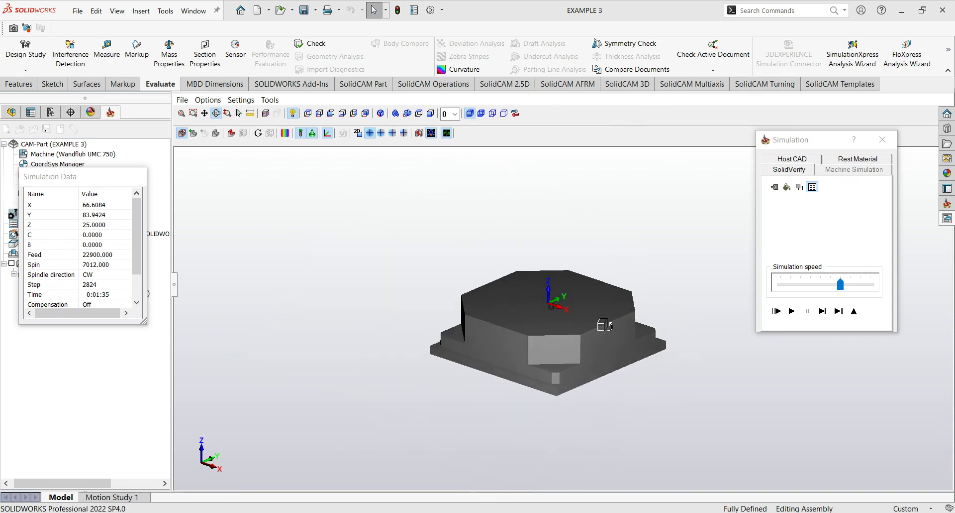
Step: Exit the SolidVerify simulation and return to the part model
{"action": "left_click", "coordinate": [856, 313]}
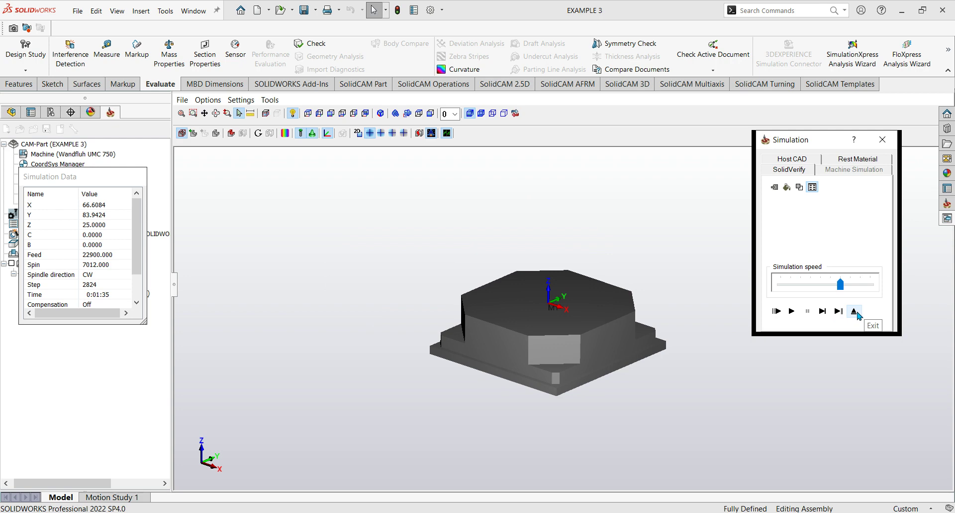
{"action": "mouse_move", "coordinate": [655, 321]}
{"action": "middle_mouse_down"}
{"action": "mouse_move", "coordinate": [664, 347]}
{"action": "mouse_move", "coordinate": [656, 329]}
{"action": "middle_mouse_up"}
{"action": "left_click", "coordinate": [853, 311]}
{"action": "scroll", "coordinate": [599, 255], "scroll_direction": "down", "scroll_amount": 2}
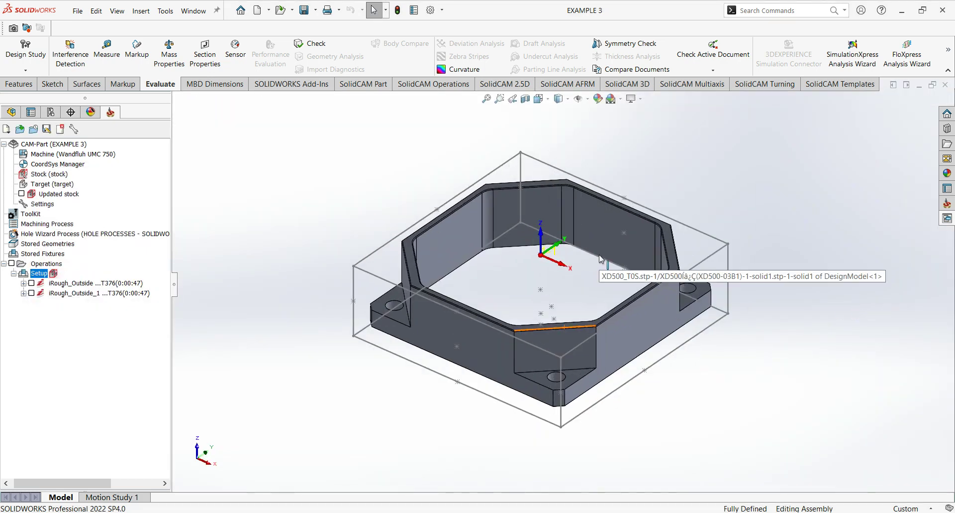
{"action": "mouse_move", "coordinate": [689, 264]}
{"action": "middle_mouse_down"}
{"action": "mouse_move", "coordinate": [691, 251]}
{"action": "mouse_move", "coordinate": [692, 258]}
{"action": "middle_mouse_up"}
{"action": "scroll", "coordinate": [693, 259], "scroll_direction": "up", "scroll_amount": 2}
{"action": "scroll", "coordinate": [707, 269], "scroll_direction": "down", "scroll_amount": 1}
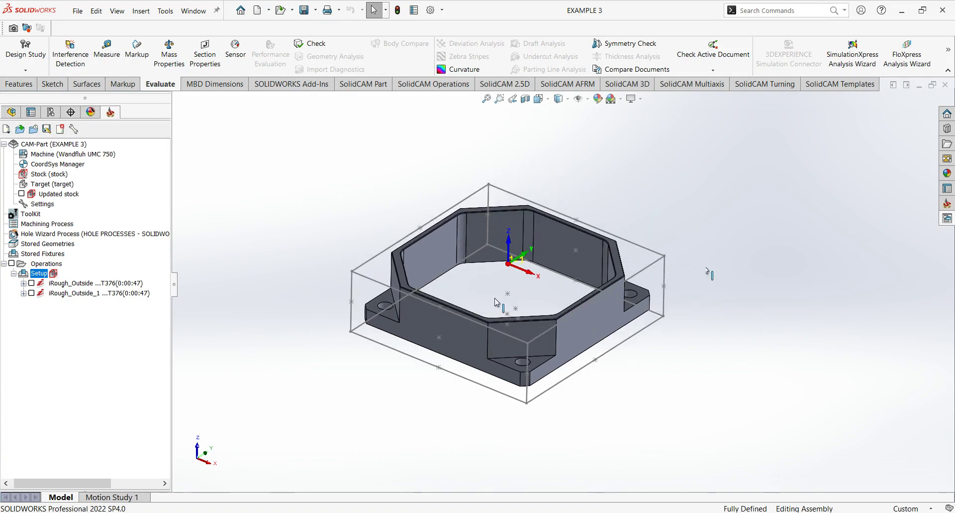
{"action": "scroll", "coordinate": [495, 300], "scroll_direction": "down", "scroll_amount": 2}
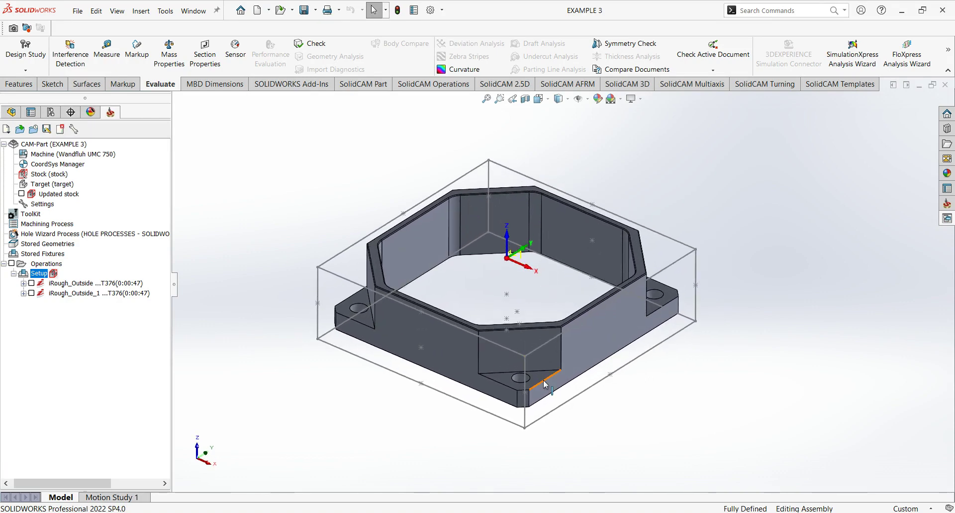
Step: Hide the stock's wireframe box and reference points so only the part remains displayed
{"action": "left_click", "coordinate": [576, 101]}
{"action": "scroll", "coordinate": [641, 150], "scroll_direction": "up", "scroll_amount": 1}
{"action": "middle_click_drag", "start_coordinate": [641, 150], "coordinate": [656, 143], "text": "ctrl"}
{"action": "middle_click_drag", "start_coordinate": [630, 261], "coordinate": [629, 280]}
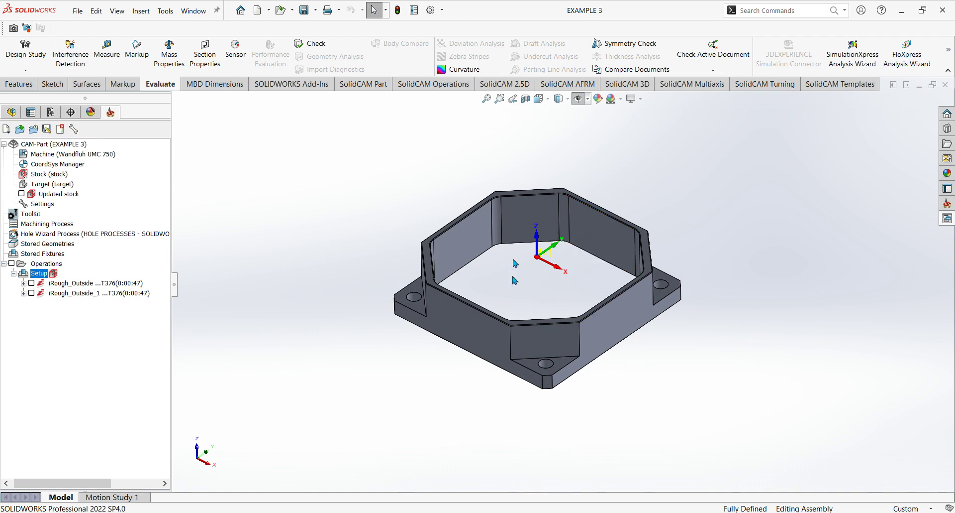
{"action": "mouse_move", "coordinate": [572, 280]}
{"action": "middle_mouse_down"}
{"action": "mouse_move", "coordinate": [573, 261]}
{"action": "mouse_move", "coordinate": [573, 272]}
{"action": "middle_mouse_up"}
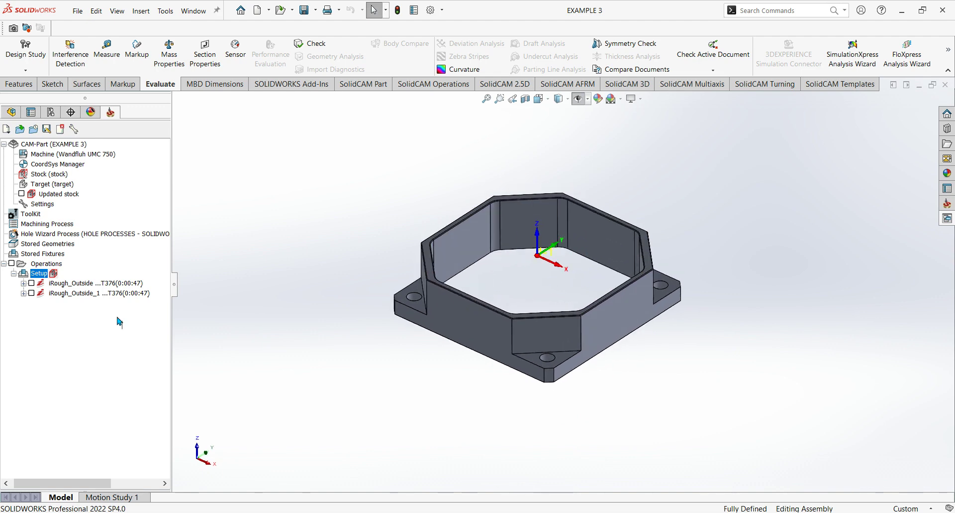
Step: Paste a copy of the roughing operation after iRough_Outside_1 and switch its geometry definition from feature recognition to manually selected chains
{"action": "left_click", "coordinate": [70, 295]}
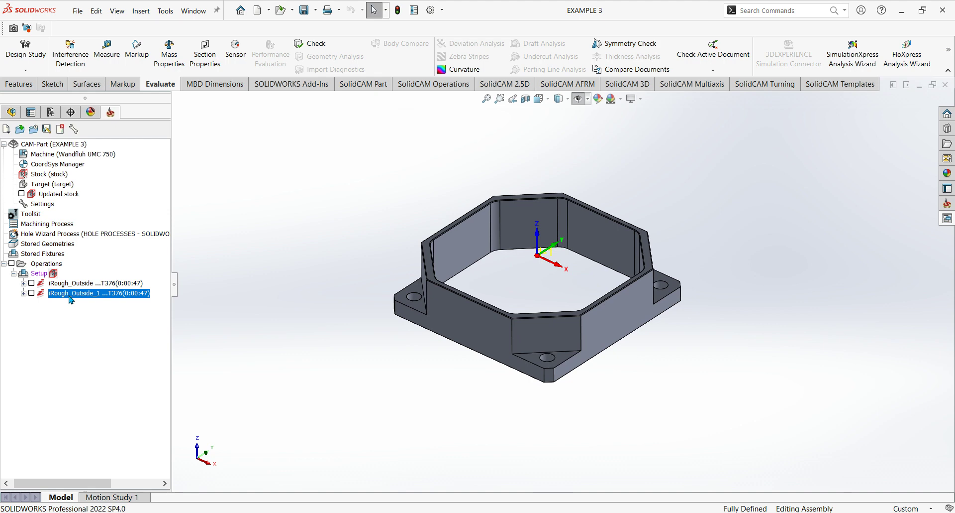
{"action": "key", "text": "ctrl+v"}
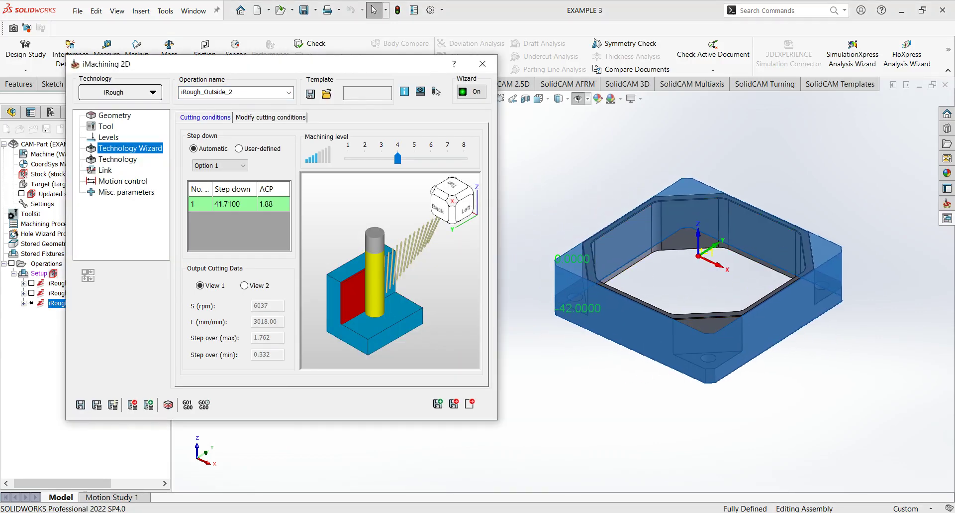
{"action": "left_click", "coordinate": [115, 115]}
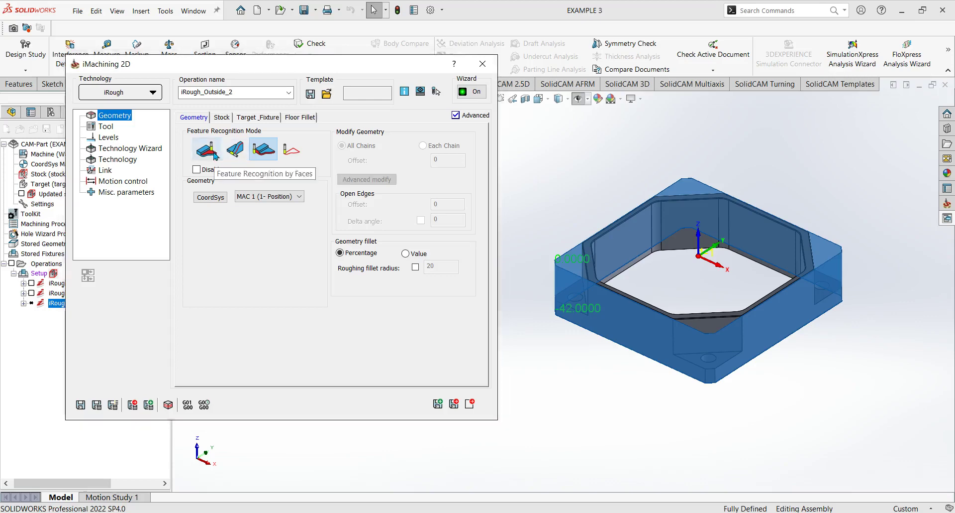
{"action": "left_click", "coordinate": [294, 158]}
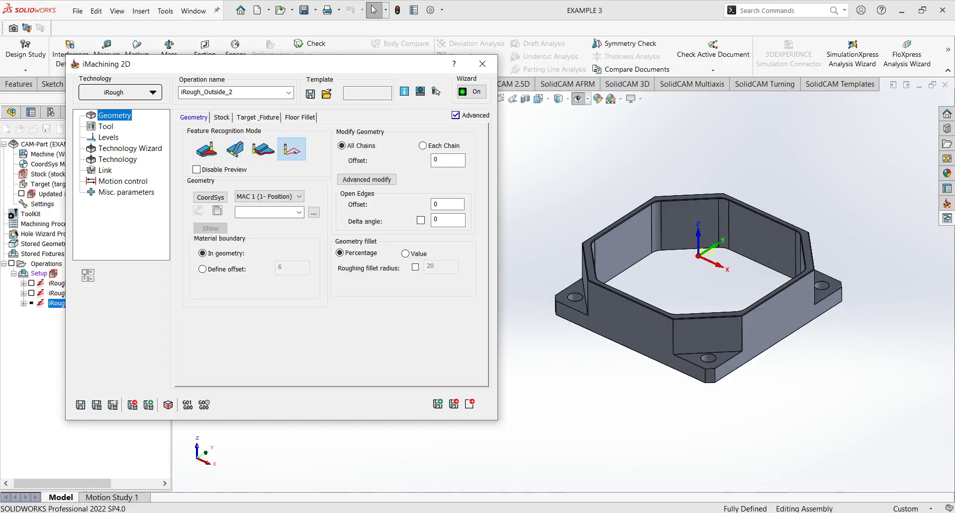
{"action": "middle_click_drag", "start_coordinate": [569, 264], "coordinate": [614, 262]}
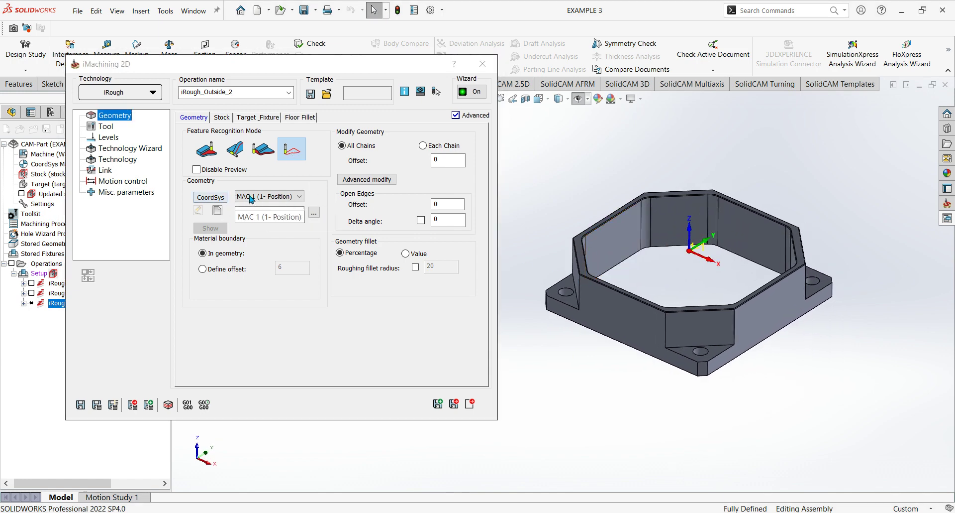
Step: Create a geometry named contour from the closed inner top edge of the octagonal wall, chained at constant Z
{"action": "left_click", "coordinate": [221, 213]}
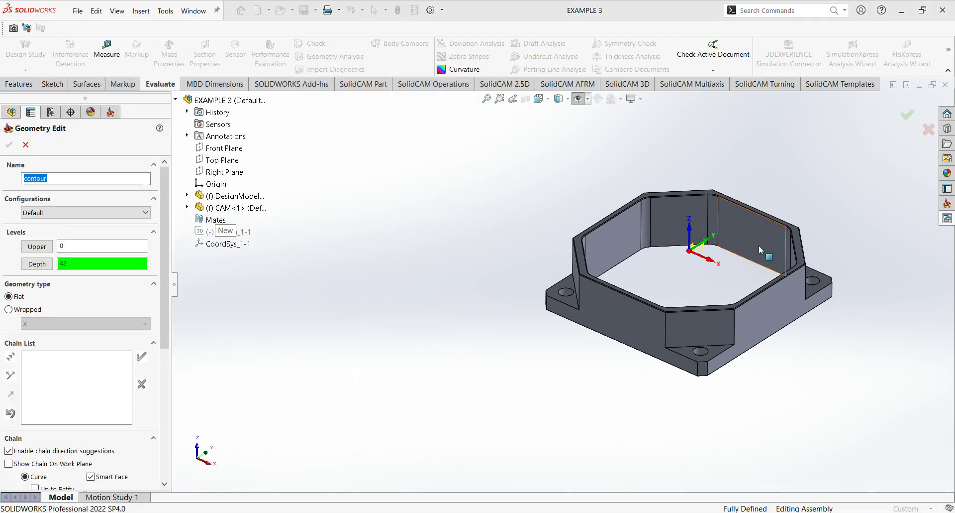
{"action": "scroll", "coordinate": [759, 245], "scroll_direction": "up", "scroll_amount": 5}
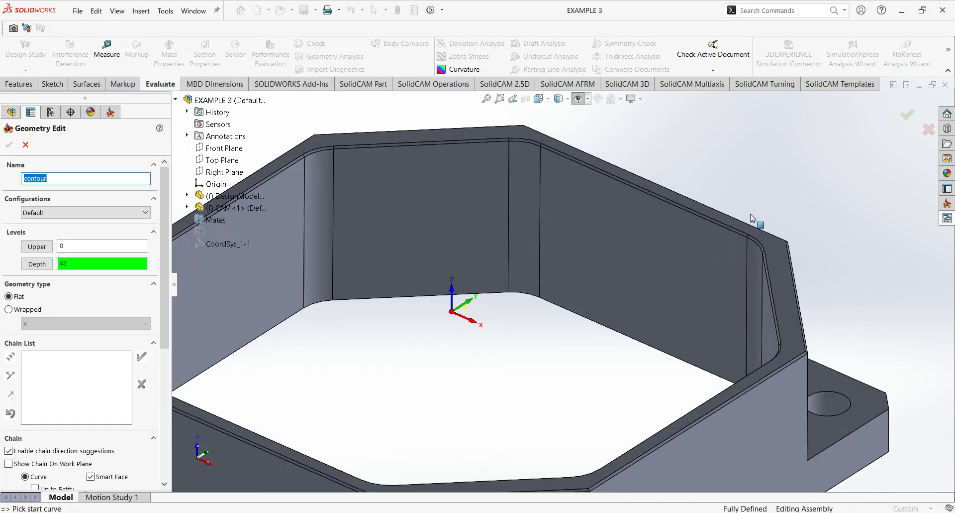
{"action": "left_click", "coordinate": [721, 229]}
{"action": "scroll", "coordinate": [658, 243], "scroll_direction": "down", "scroll_amount": 5}
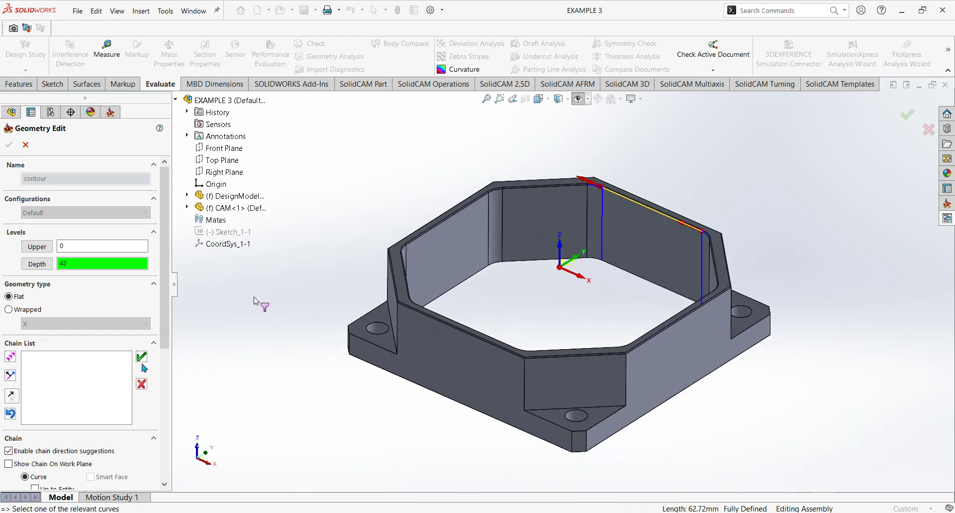
{"action": "scroll", "coordinate": [139, 400], "scroll_direction": "down", "scroll_amount": 5}
{"action": "left_click", "coordinate": [35, 282]}
{"action": "mouse_move", "coordinate": [597, 292]}
{"action": "middle_mouse_down", "text": "ctrl"}
{"action": "mouse_move", "coordinate": [602, 280]}
{"action": "mouse_move", "coordinate": [601, 292]}
{"action": "middle_mouse_up", "text": "ctrl"}
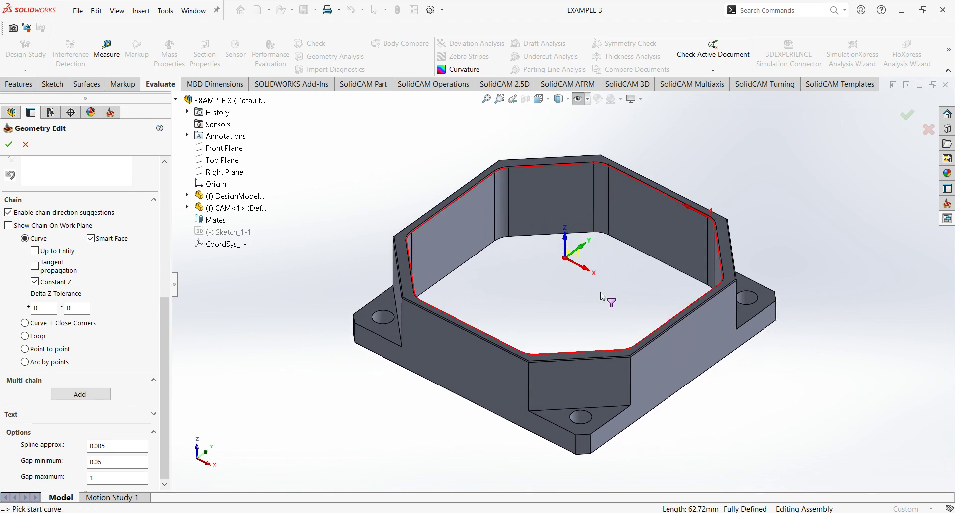
{"action": "scroll", "coordinate": [602, 292], "scroll_direction": "down", "scroll_amount": 2}
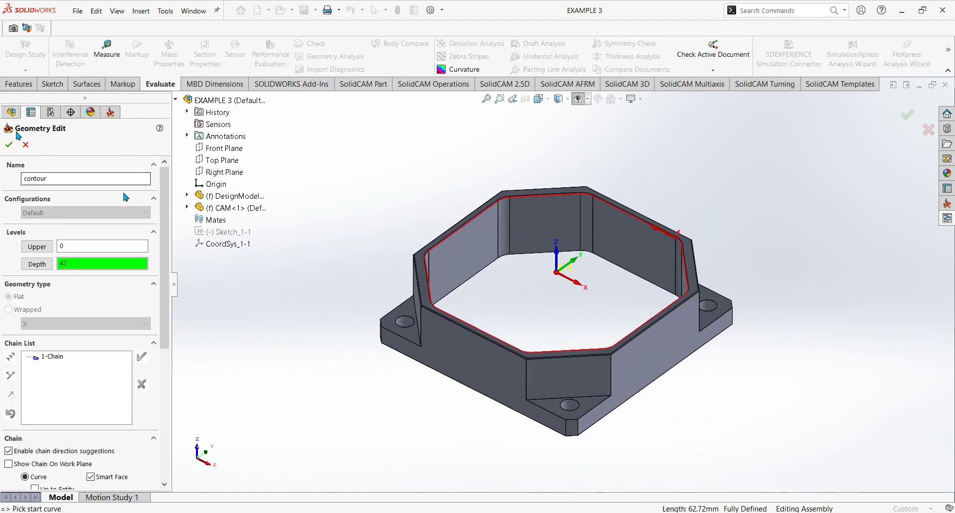
{"action": "left_click", "coordinate": [9, 145]}
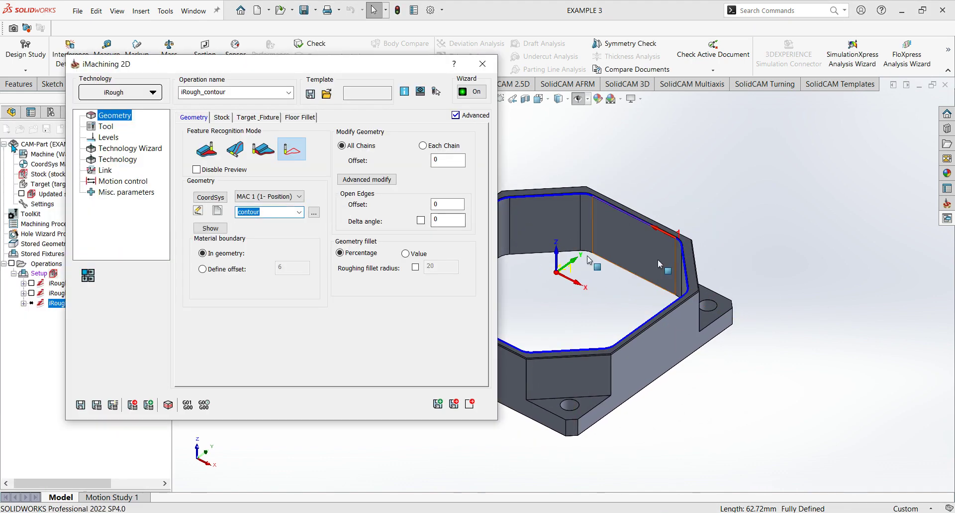
Step: Set the pocket depth to 42 by picking the underside of the base flange as the lower level
{"action": "left_click", "coordinate": [223, 117]}
{"action": "left_click", "coordinate": [195, 117]}
{"action": "left_click", "coordinate": [221, 118]}
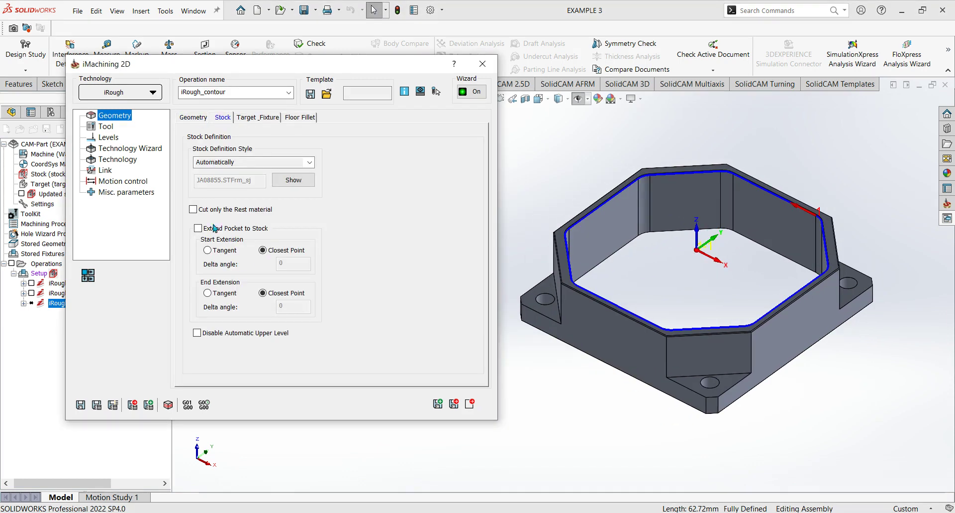
{"action": "left_click", "coordinate": [194, 117]}
{"action": "left_click", "coordinate": [109, 137]}
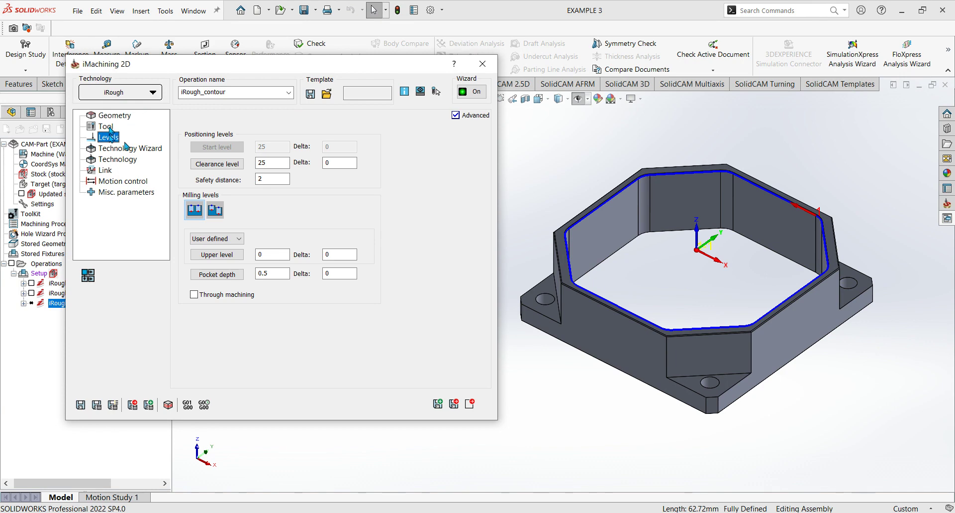
{"action": "left_click", "coordinate": [277, 273]}
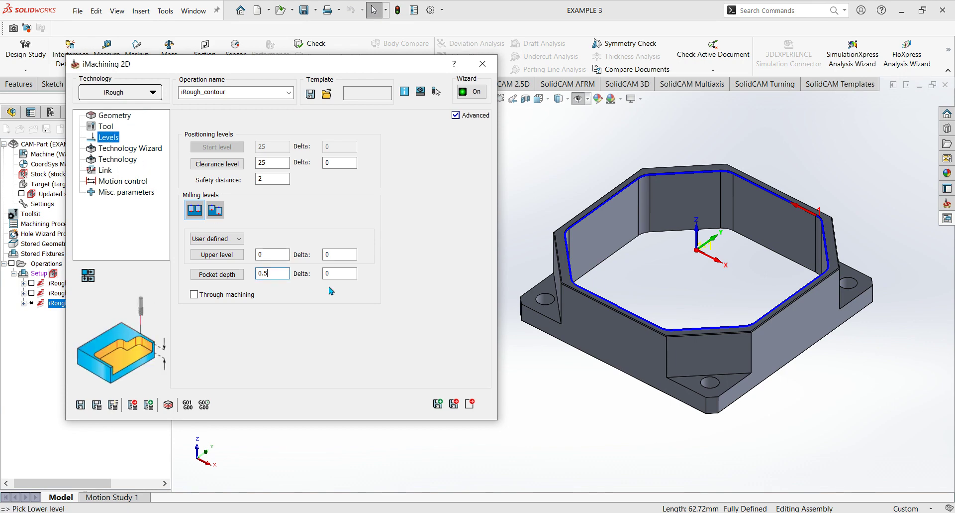
{"action": "middle_click_drag", "start_coordinate": [664, 274], "coordinate": [646, 107]}
{"action": "left_click", "coordinate": [552, 284]}
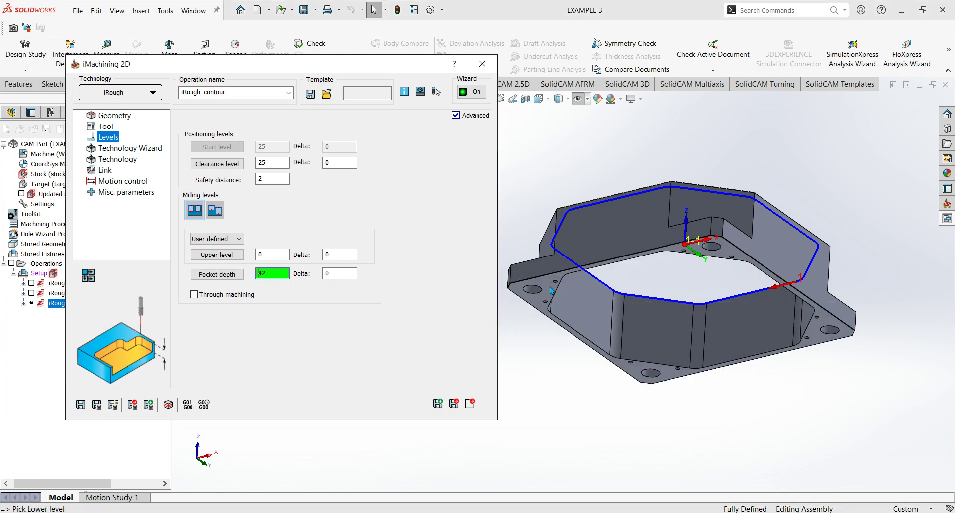
{"action": "middle_click_drag", "start_coordinate": [554, 176], "coordinate": [626, 331]}
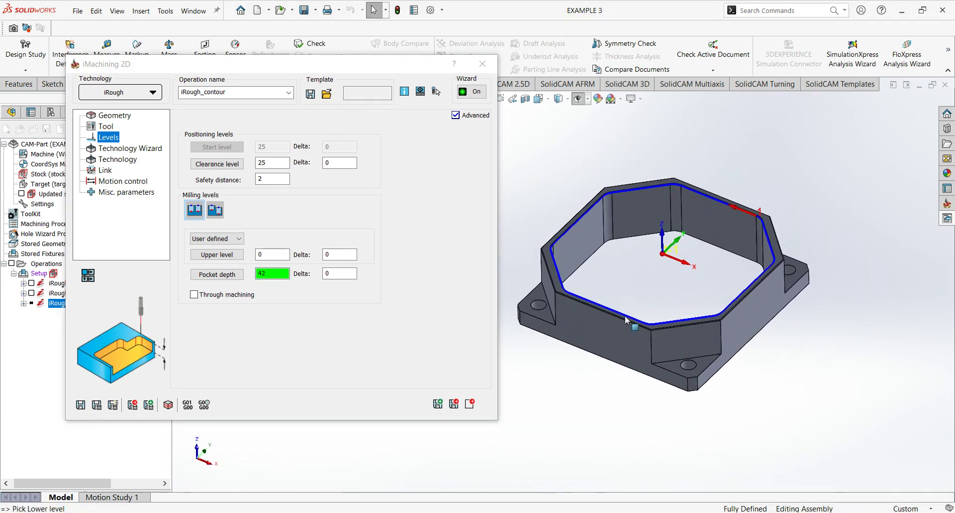
Step: Make the iRough_contour operation cut only the rest material in its stock definition
{"action": "left_click", "coordinate": [110, 117]}
{"action": "left_click", "coordinate": [222, 117]}
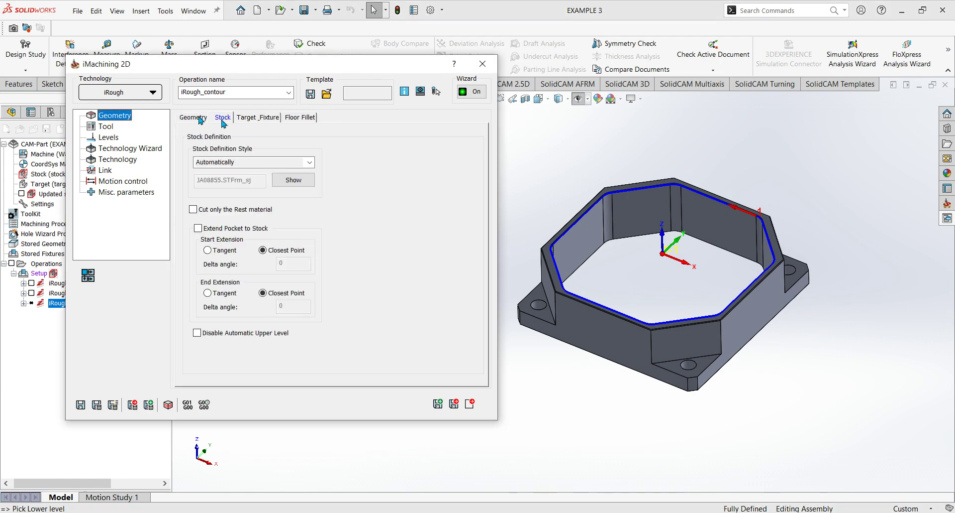
{"action": "left_click", "coordinate": [194, 209]}
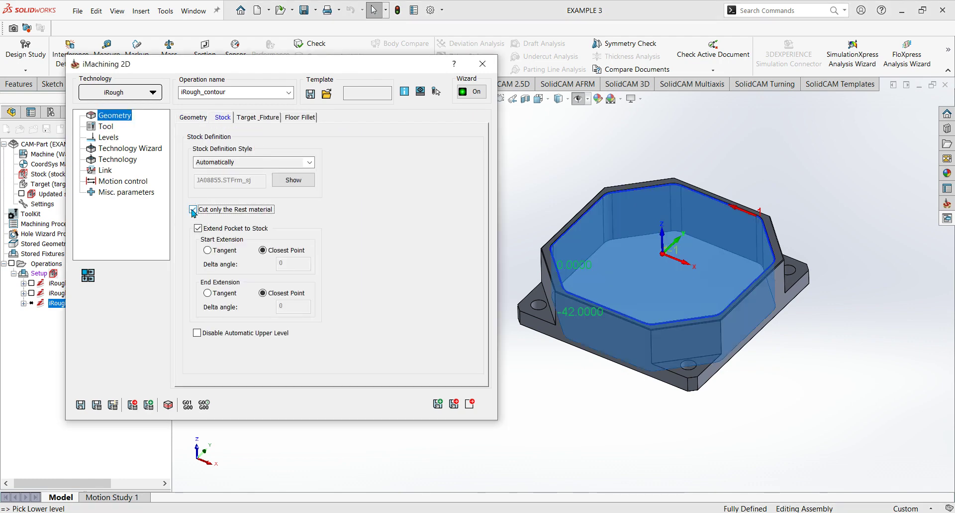
{"action": "middle_click_drag", "start_coordinate": [687, 274], "coordinate": [691, 293]}
{"action": "middle_click_drag", "start_coordinate": [650, 237], "coordinate": [659, 208], "text": "ctrl"}
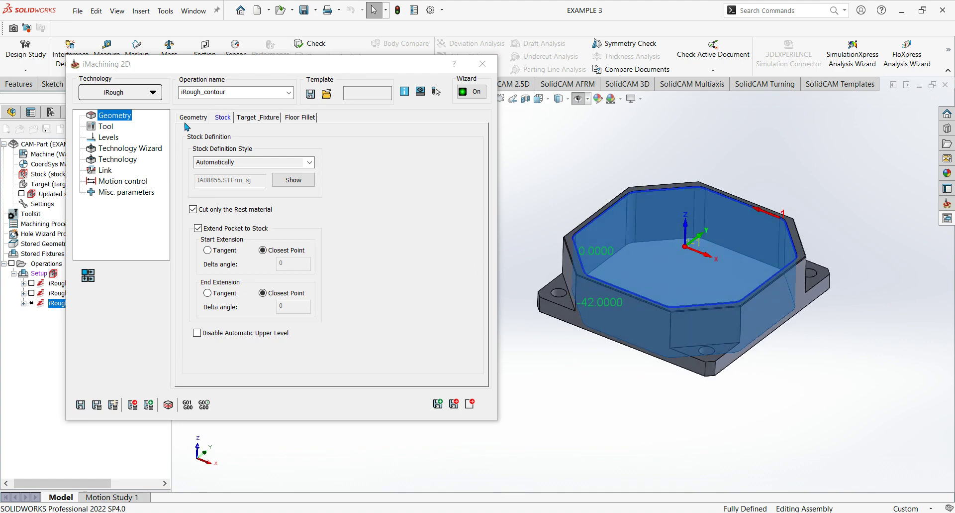
Step: Try a user-defined step down of 2 steps, compare the output cutting data, and restore the automatic step down
{"action": "left_click", "coordinate": [118, 138]}
{"action": "left_click", "coordinate": [118, 148]}
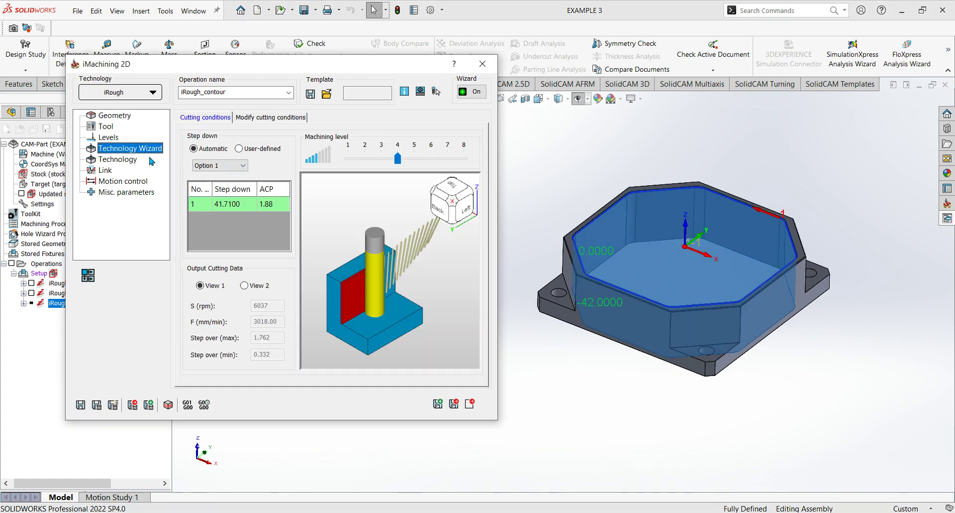
{"action": "middle_click_drag", "start_coordinate": [576, 255], "coordinate": [596, 253], "text": "ctrl"}
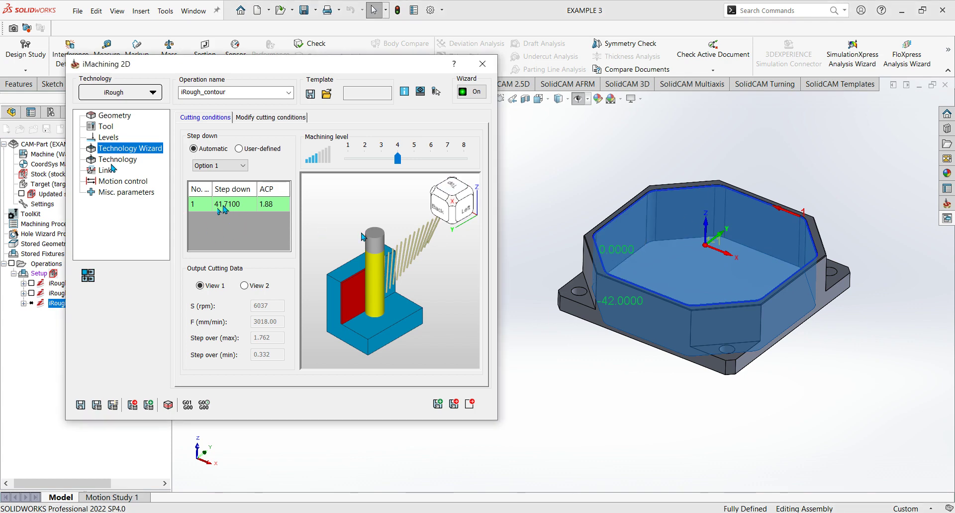
{"action": "left_click", "coordinate": [240, 148]}
{"action": "double_click", "coordinate": [271, 165]}
{"action": "type", "text": "2"}
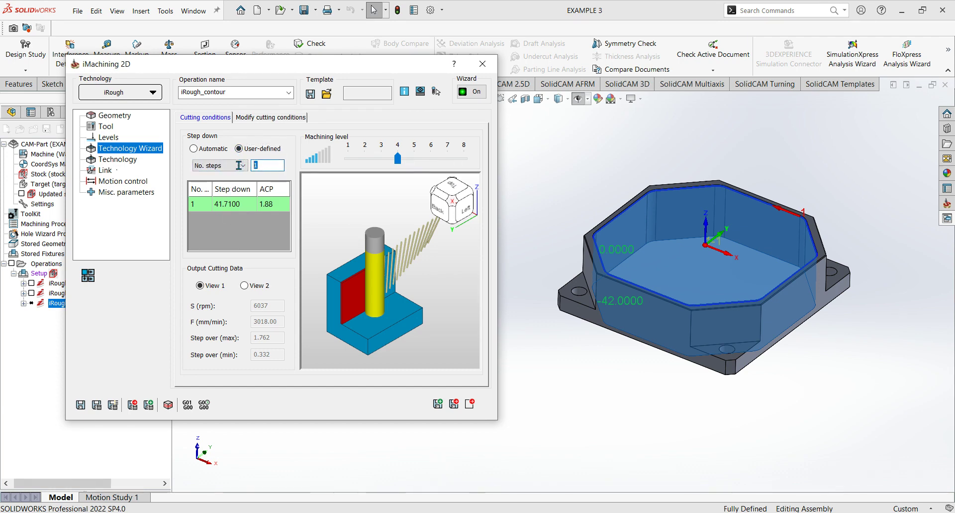
{"action": "left_click", "coordinate": [252, 285]}
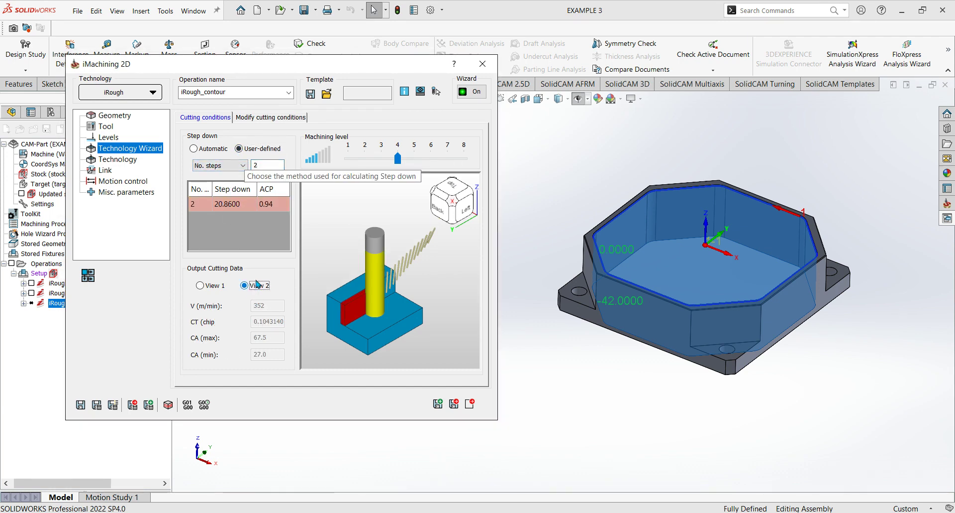
{"action": "left_click", "coordinate": [212, 288]}
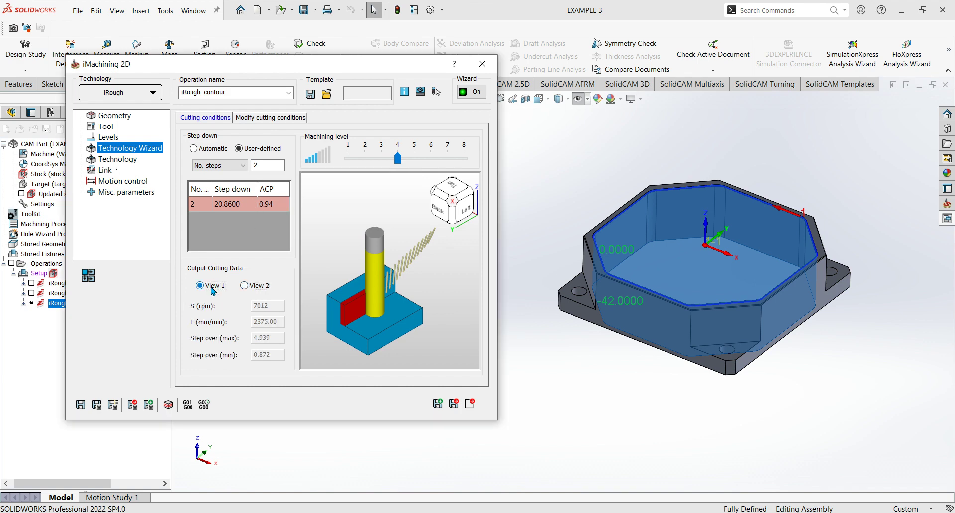
{"action": "left_click", "coordinate": [194, 149]}
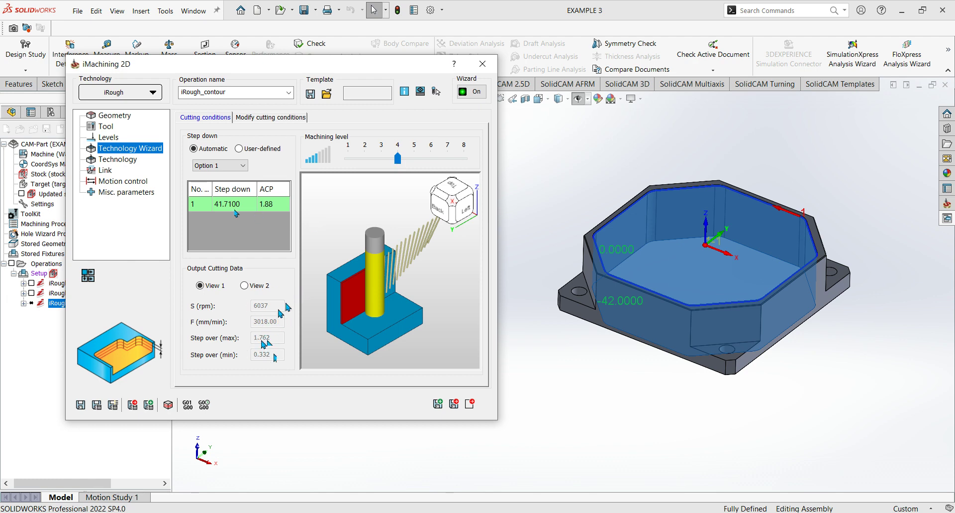
Step: Review the iRough_contour operation's technology parameters, milling levels and cutting conditions
{"action": "left_click", "coordinate": [414, 156]}
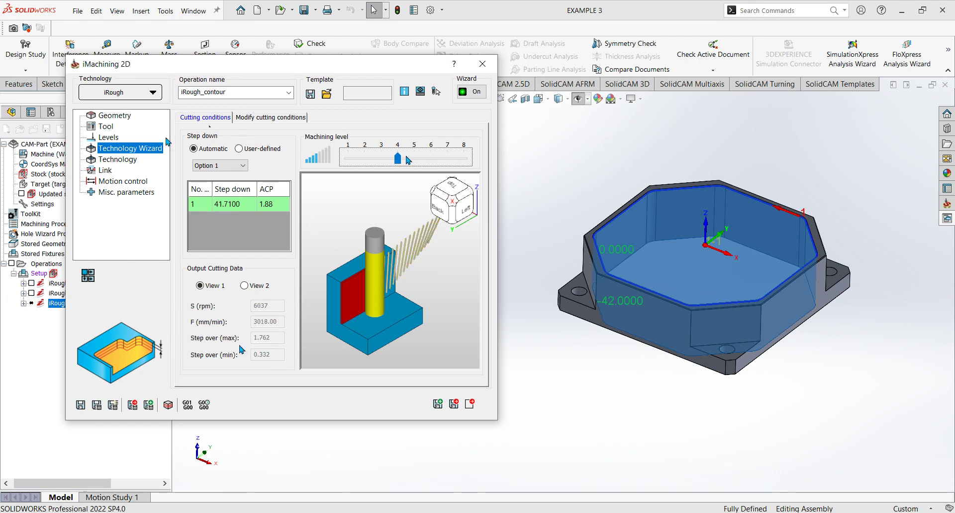
{"action": "left_click", "coordinate": [118, 159]}
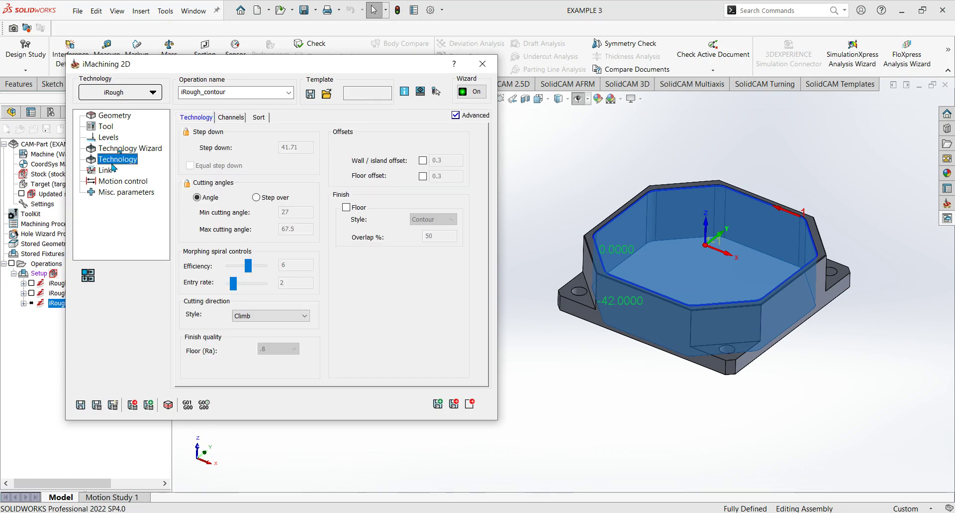
{"action": "left_click", "coordinate": [117, 148]}
{"action": "left_click", "coordinate": [114, 138]}
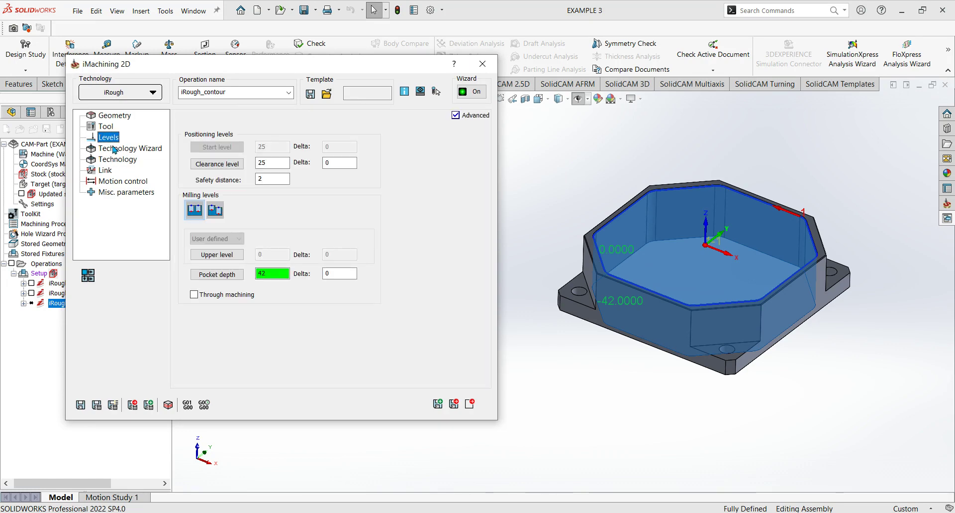
{"action": "left_click", "coordinate": [115, 149]}
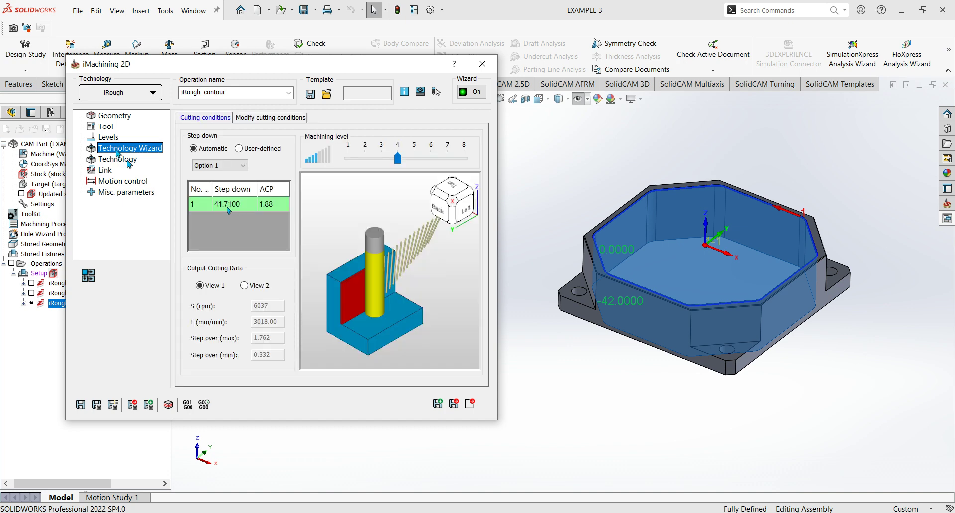
Step: Save and calculate the iRough_contour operation and inspect its toolpath inside the octagonal pocket
{"action": "left_click", "coordinate": [98, 404]}
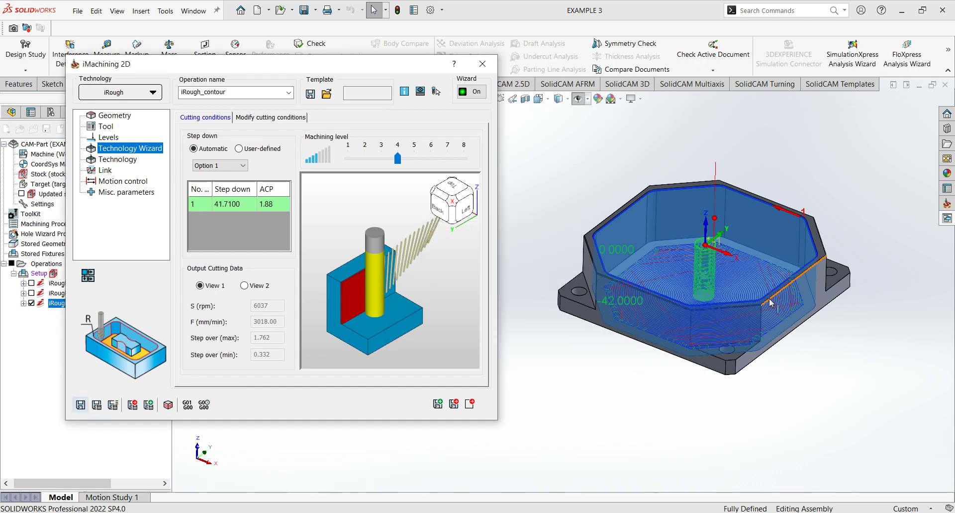
{"action": "scroll", "coordinate": [697, 278], "scroll_direction": "up", "scroll_amount": 3}
{"action": "scroll", "coordinate": [692, 279], "scroll_direction": "down", "scroll_amount": 3}
{"action": "scroll", "coordinate": [567, 259], "scroll_direction": "down", "scroll_amount": 2}
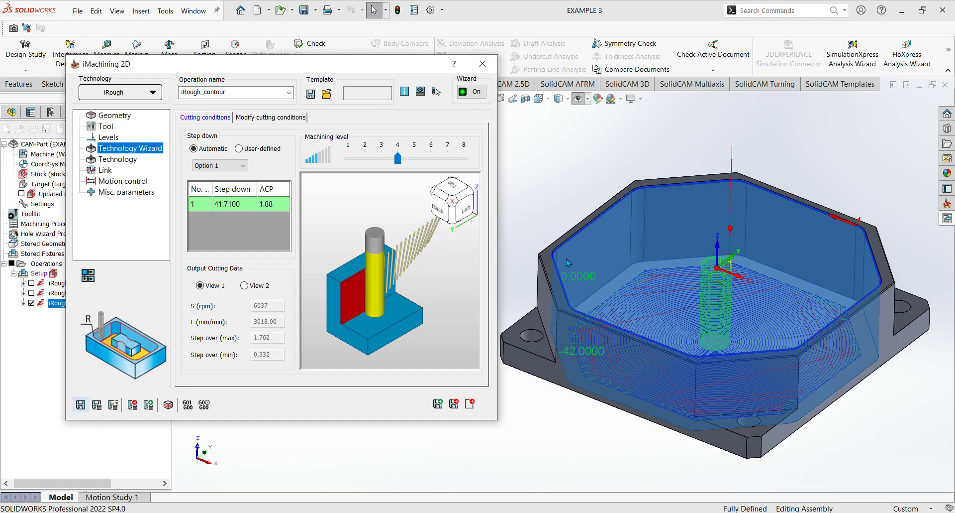
{"action": "middle_click_drag", "start_coordinate": [665, 284], "coordinate": [672, 253], "text": "ctrl"}
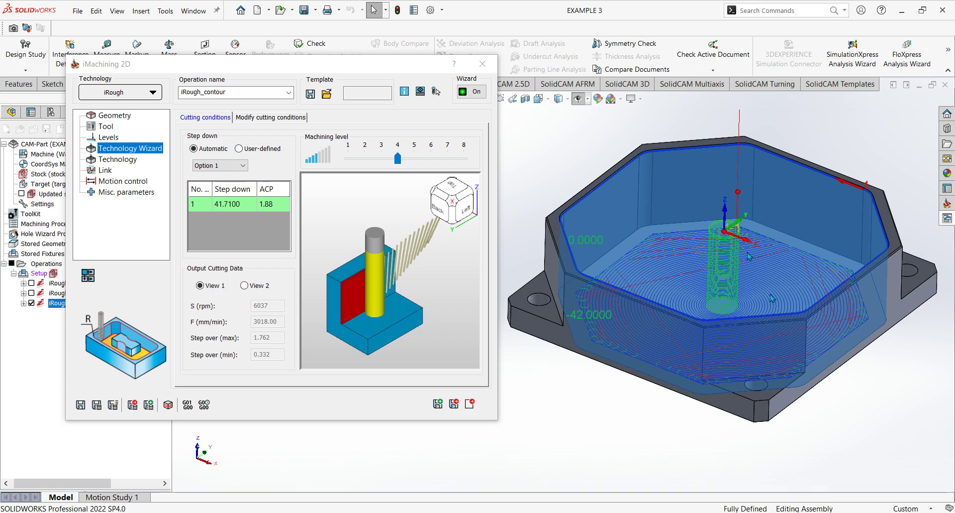
{"action": "middle_click_drag", "start_coordinate": [674, 264], "coordinate": [672, 249]}
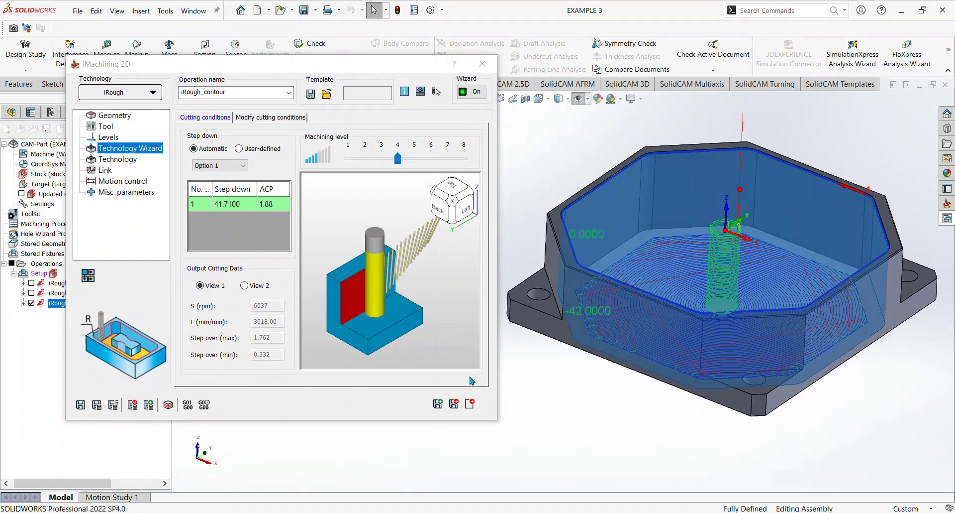
Step: Close the iRough_contour operation, inspect its pocket toolpath on the part, and hide the toolpath
{"action": "left_click", "coordinate": [439, 406]}
{"action": "middle_click_drag", "start_coordinate": [565, 292], "coordinate": [540, 298]}
{"action": "middle_click_drag", "start_coordinate": [560, 299], "coordinate": [584, 307]}
{"action": "scroll", "coordinate": [584, 307], "scroll_direction": "up", "scroll_amount": 1}
{"action": "middle_click_drag", "start_coordinate": [666, 268], "coordinate": [490, 292], "text": "ctrl"}
{"action": "scroll", "coordinate": [486, 292], "scroll_direction": "up", "scroll_amount": 1}
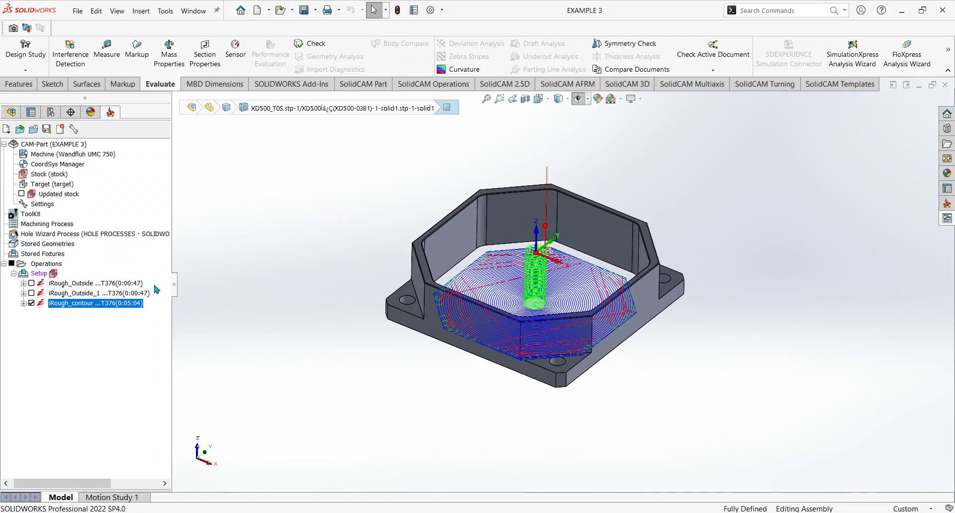
{"action": "left_click", "coordinate": [32, 303]}
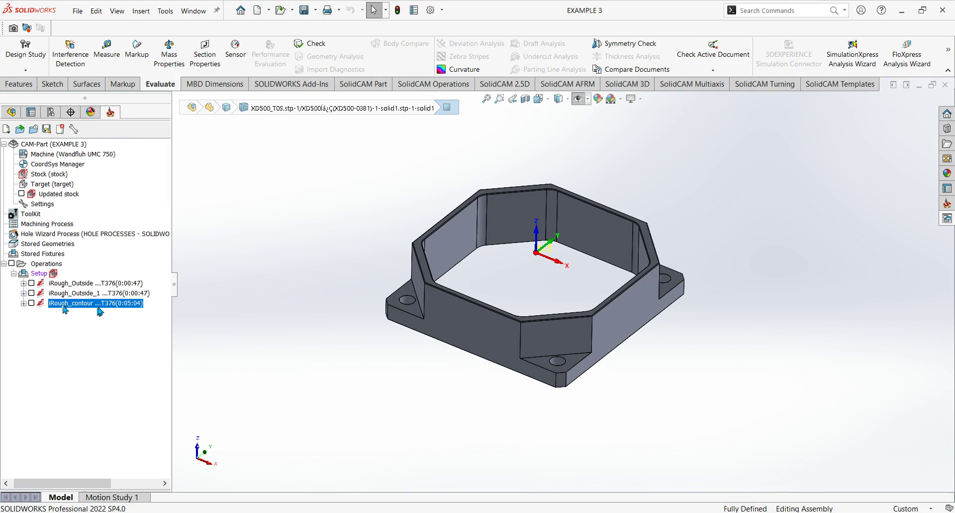
Step: Simulate the iRough_contour operation in SolidVerify at a reduced simulation speed, watching the pocket being cut to the end
{"action": "key", "text": "shift+s"}
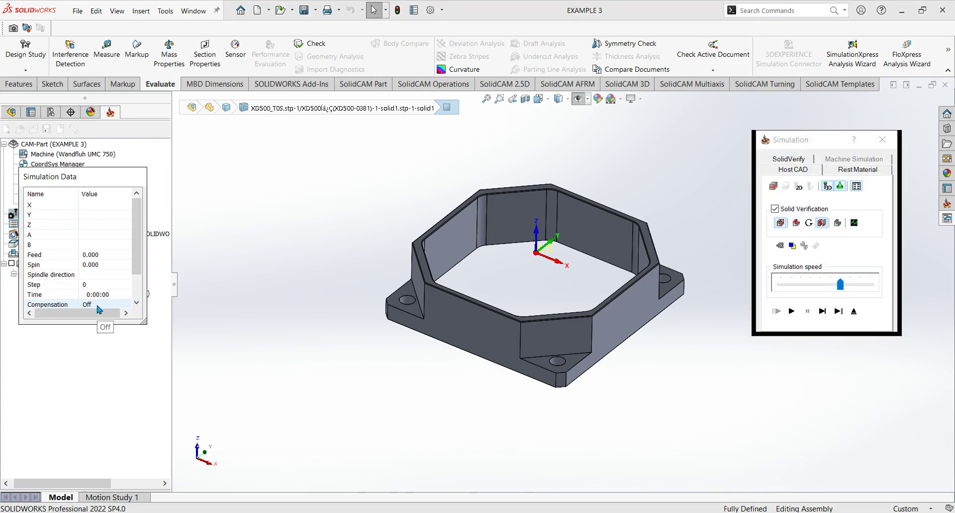
{"action": "left_click", "coordinate": [796, 158]}
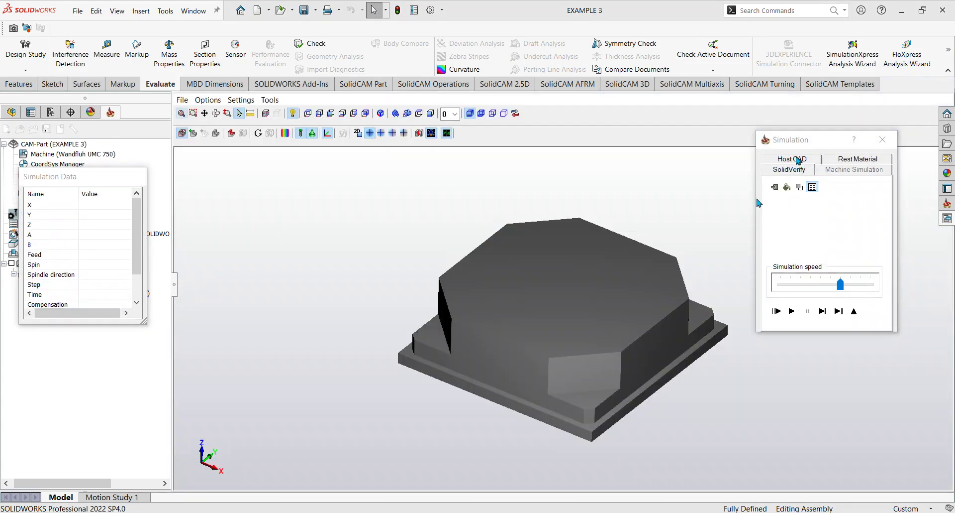
{"action": "left_click", "coordinate": [812, 288]}
{"action": "left_click", "coordinate": [838, 312]}
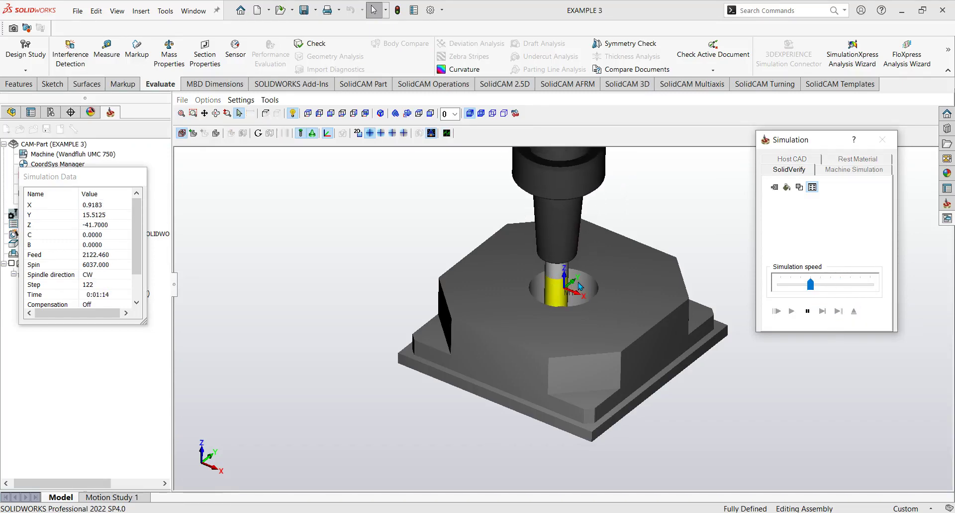
{"action": "scroll", "coordinate": [592, 292], "scroll_direction": "down", "scroll_amount": 2}
{"action": "mouse_move", "coordinate": [596, 293]}
{"action": "middle_mouse_down"}
{"action": "mouse_move", "coordinate": [598, 301]}
{"action": "mouse_move", "coordinate": [597, 285]}
{"action": "mouse_move", "coordinate": [598, 298]}
{"action": "middle_mouse_up"}
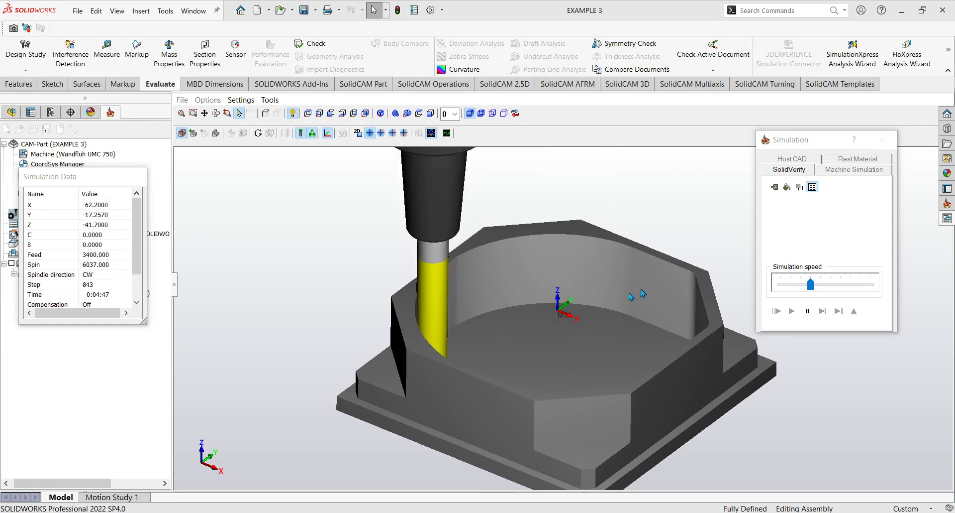
{"action": "scroll", "coordinate": [517, 357], "scroll_direction": "up", "scroll_amount": 2}
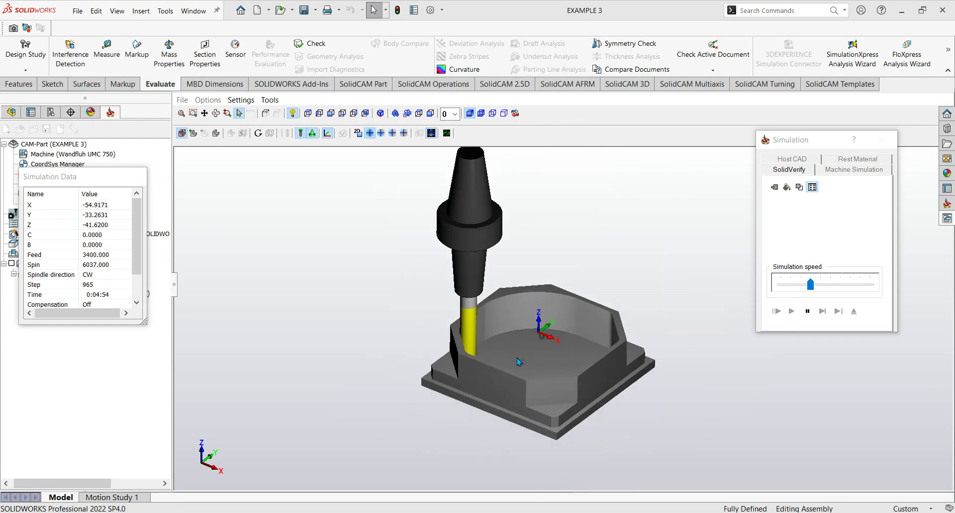
{"action": "scroll", "coordinate": [552, 363], "scroll_direction": "down", "scroll_amount": 2}
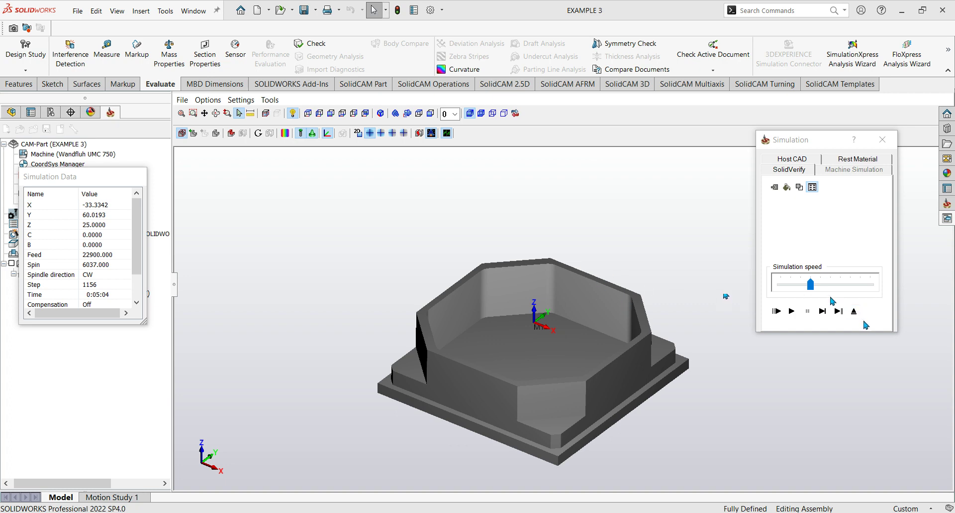
Step: Display the colour comparison of the machined stock with the target, inspect the pocket and walls, and exit the simulation
{"action": "left_click", "coordinate": [283, 134]}
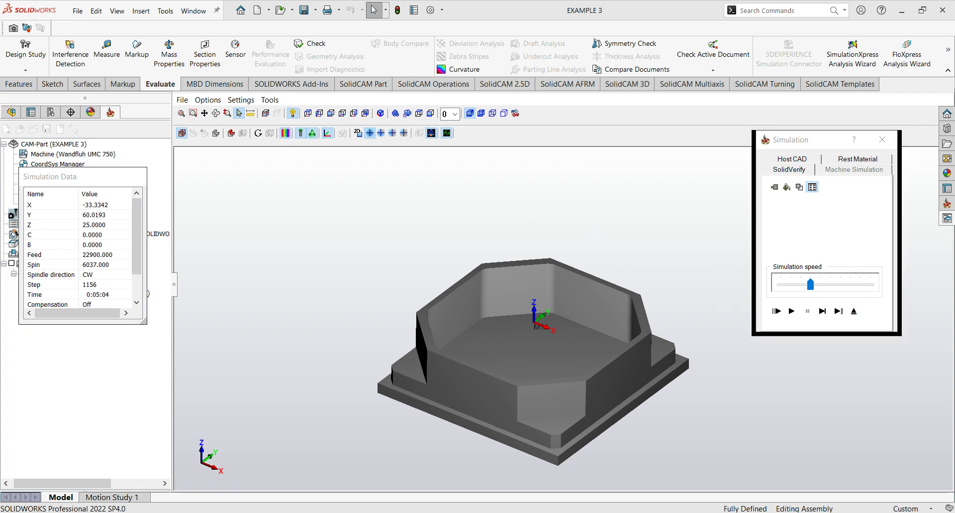
{"action": "middle_click_drag", "start_coordinate": [639, 300], "coordinate": [639, 289]}
{"action": "left_click_drag", "start_coordinate": [638, 290], "coordinate": [639, 302]}
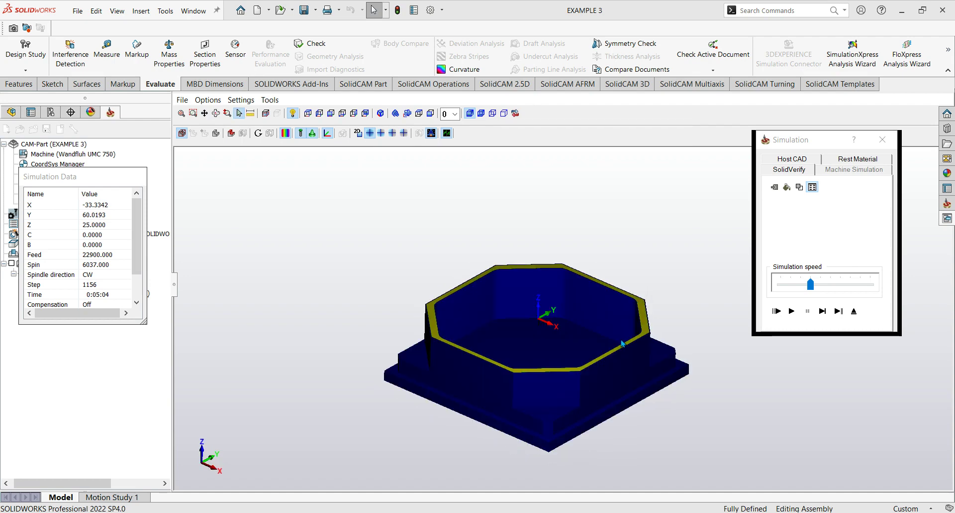
{"action": "left_click_drag", "start_coordinate": [615, 352], "coordinate": [621, 294]}
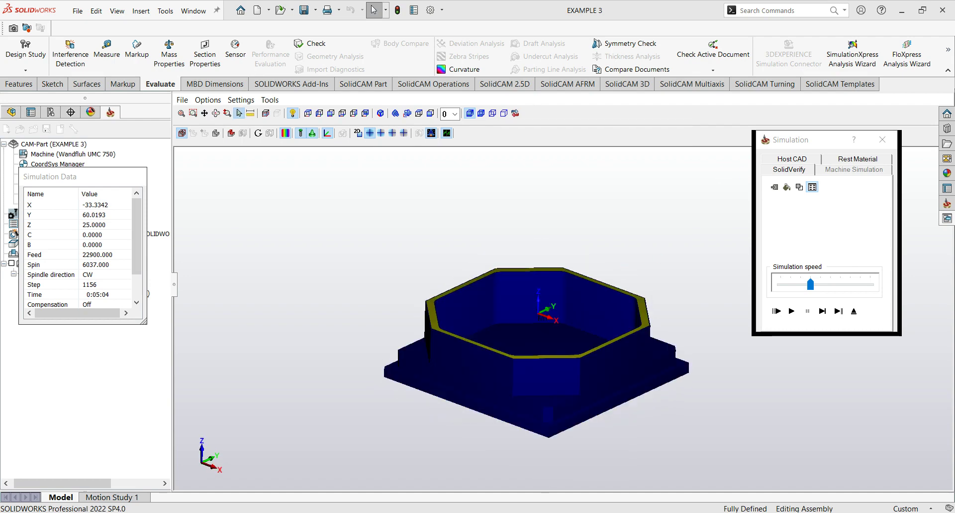
{"action": "left_click", "coordinate": [854, 311]}
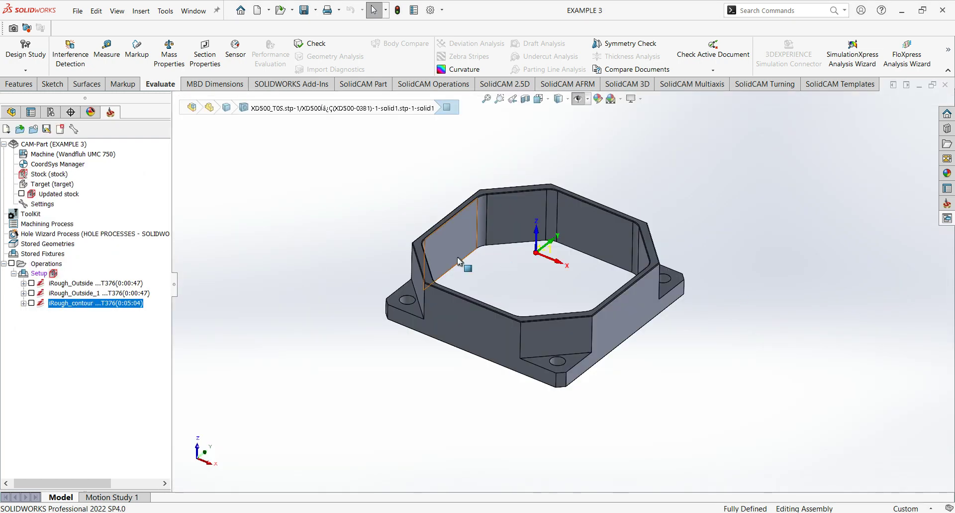
Step: Show the updated stock after the iRough_Outside_1 and iRough_contour operations for comparison, and hide it again
{"action": "left_click", "coordinate": [21, 194]}
{"action": "left_click", "coordinate": [107, 293]}
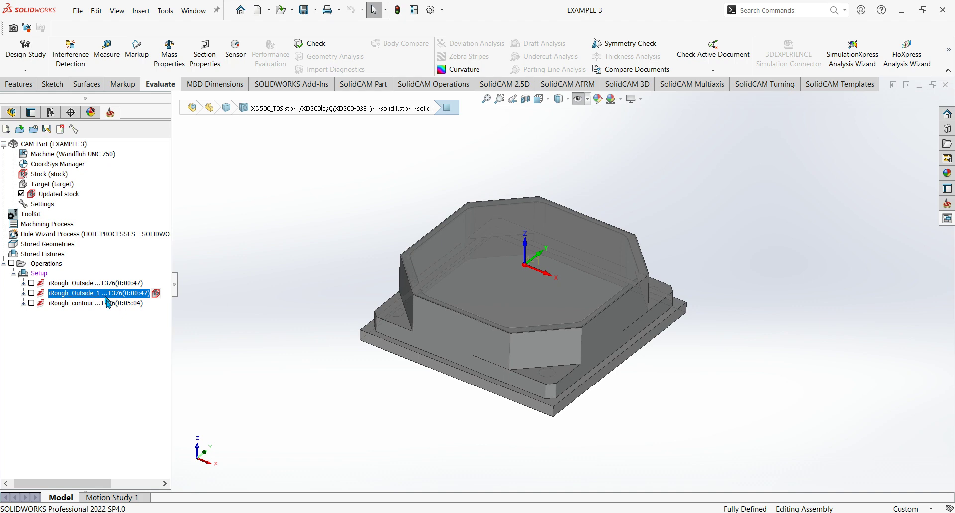
{"action": "left_click", "coordinate": [107, 302]}
{"action": "middle_click_drag", "start_coordinate": [436, 335], "coordinate": [549, 275]}
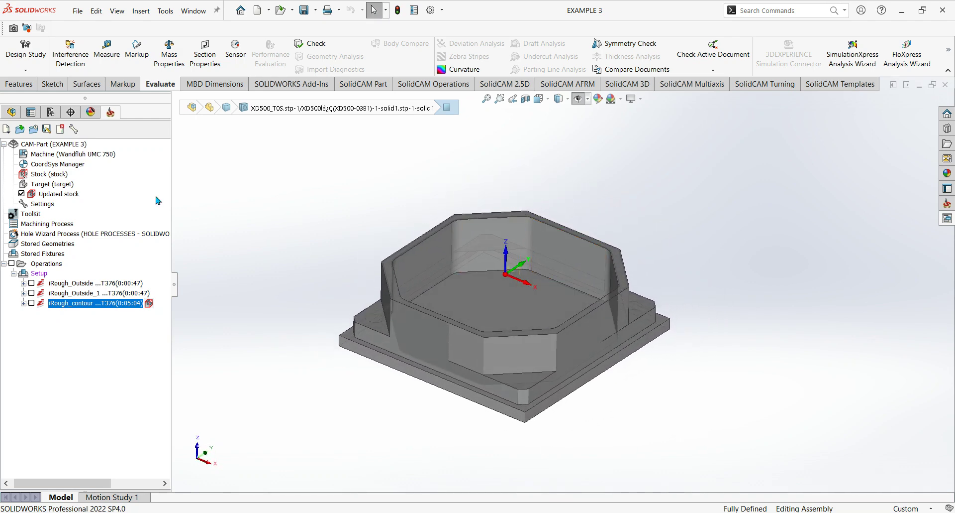
{"action": "left_click", "coordinate": [22, 193]}
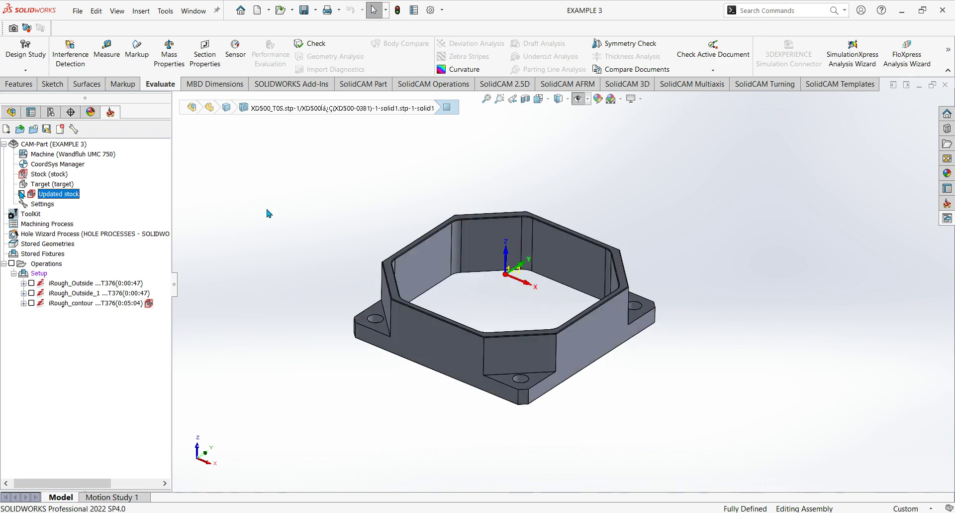